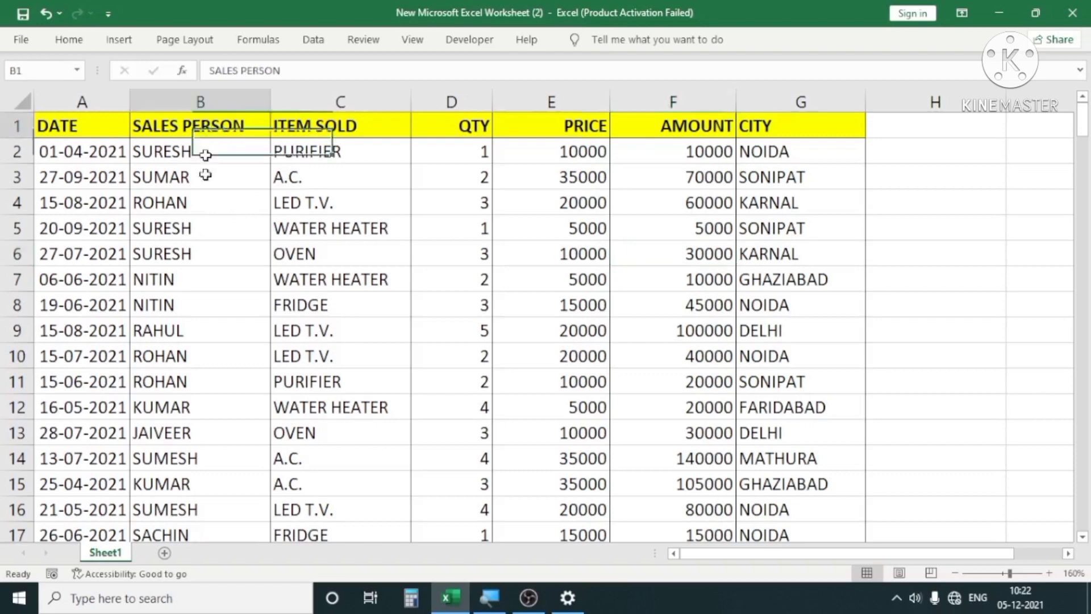
Examine the sales data by looking through the item sold, amount, city, sales person and price columns
drag(321, 152, 345, 426)
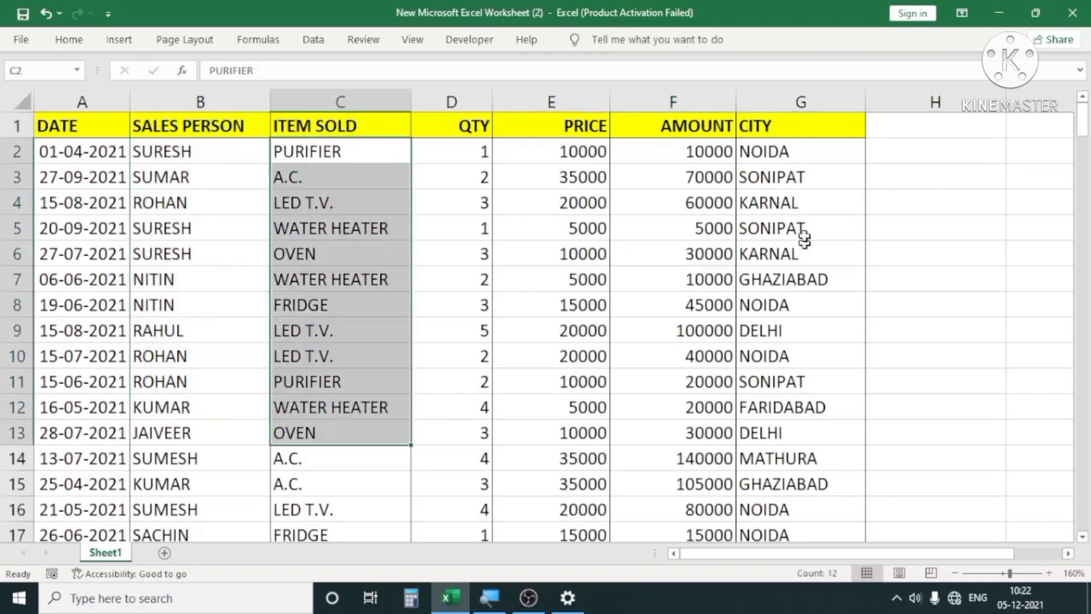
drag(703, 126, 712, 408)
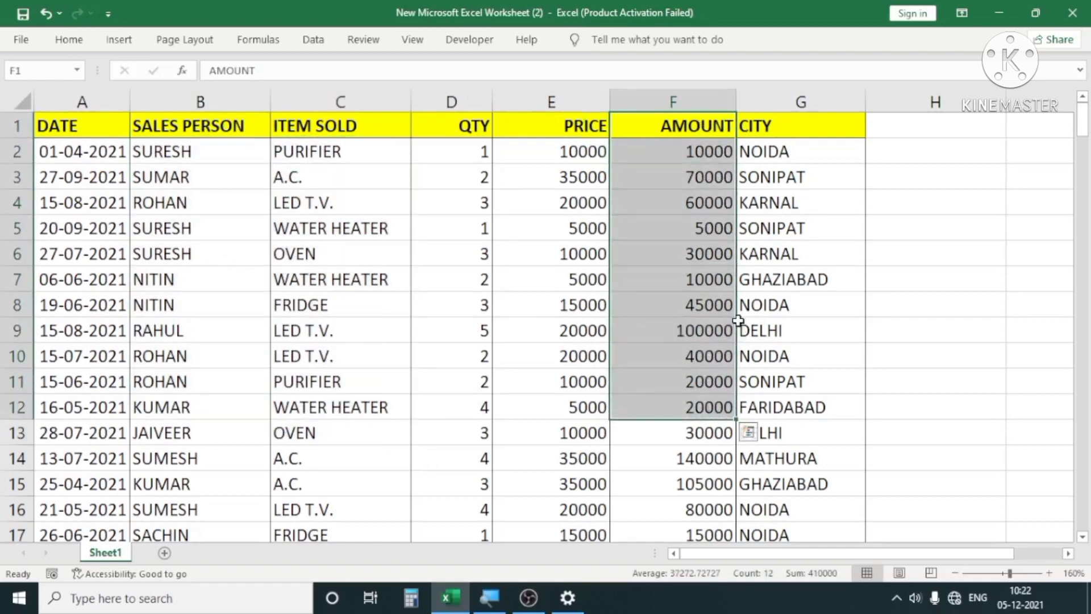
drag(777, 126, 788, 409)
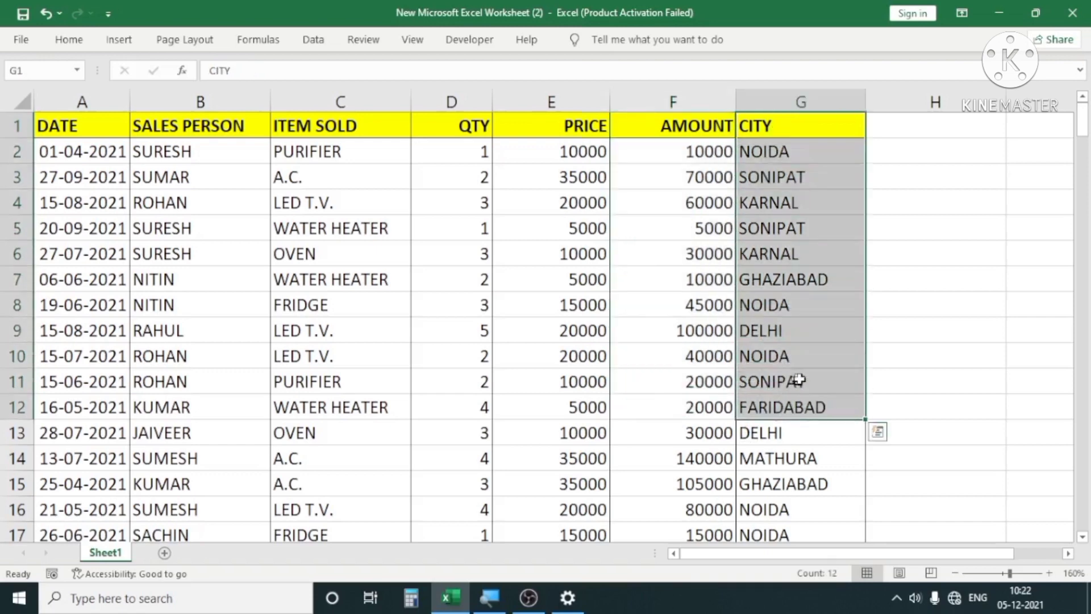
click(281, 227)
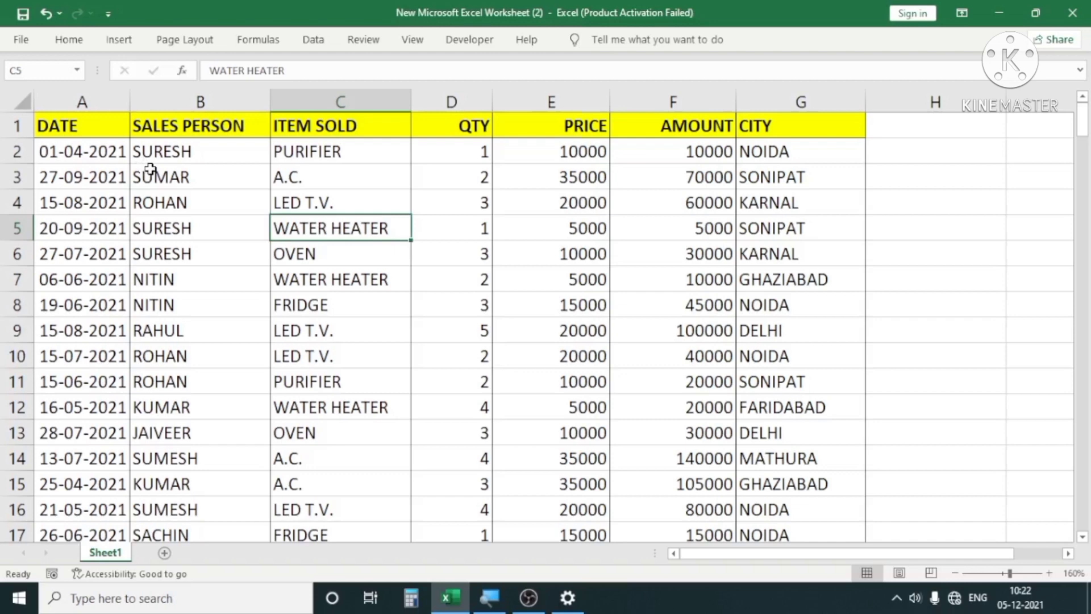
click(170, 171)
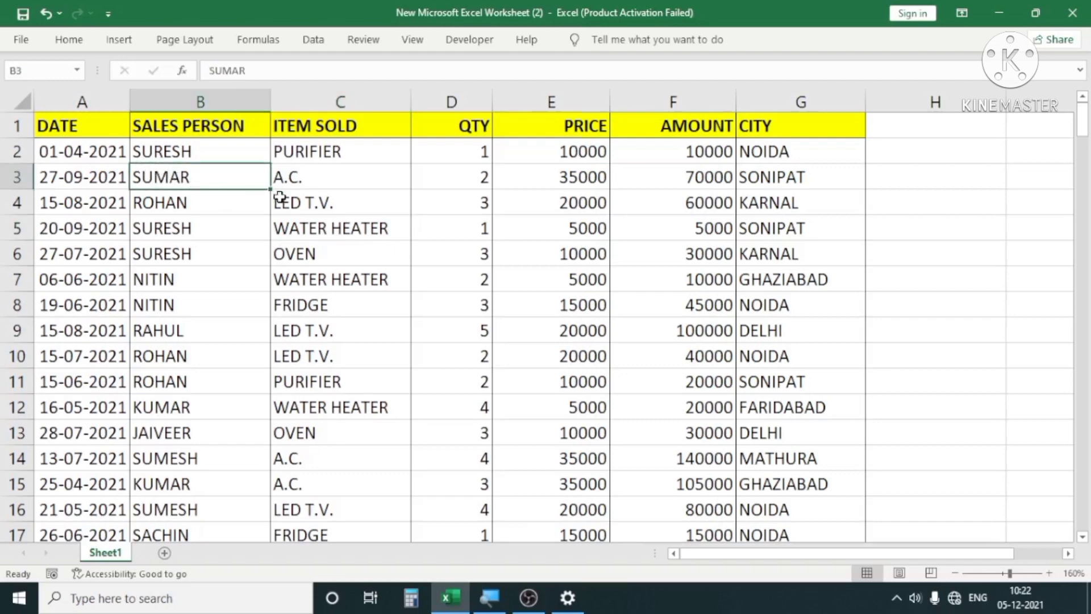
click(297, 219)
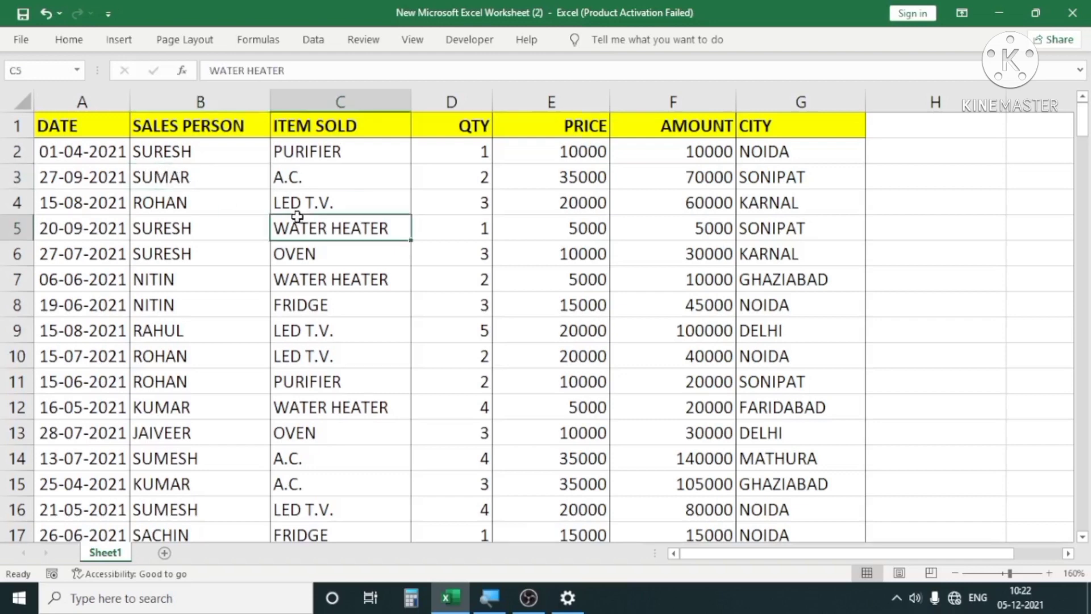
click(226, 288)
click(323, 340)
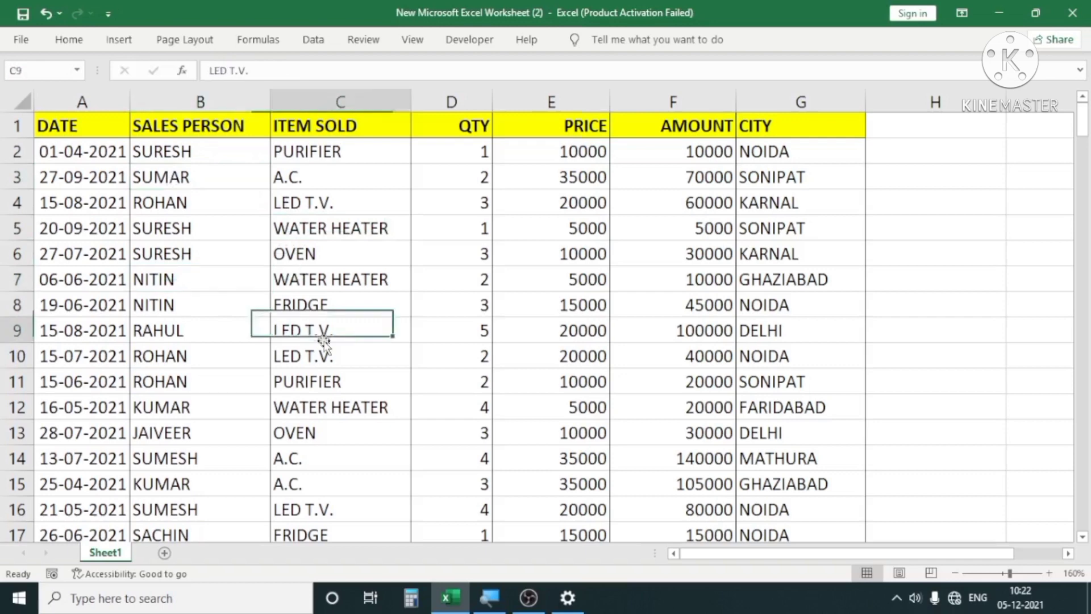
click(487, 254)
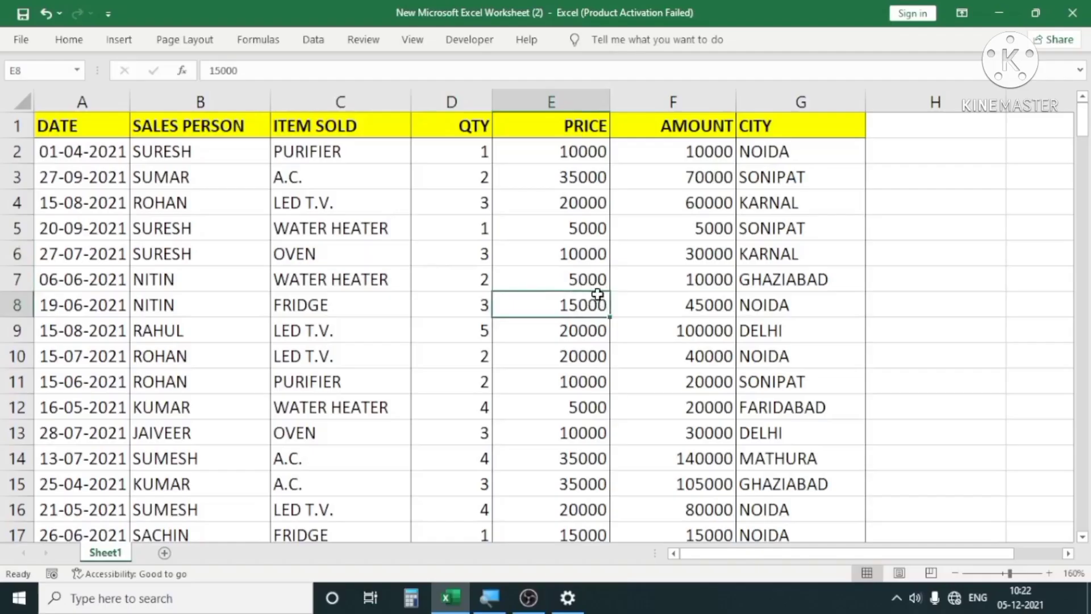
click(298, 255)
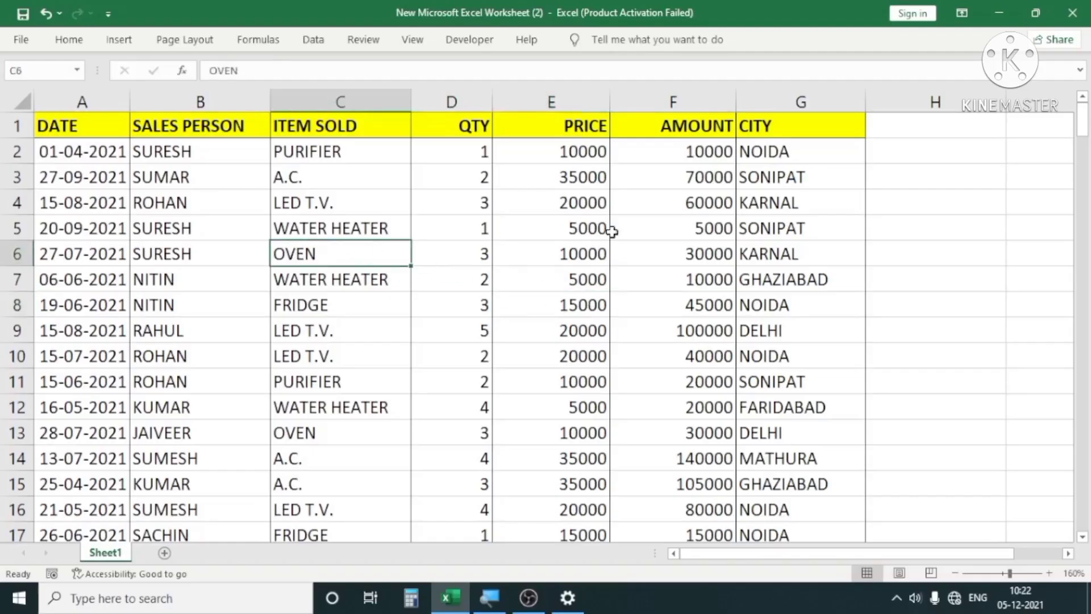
Select the whole sales table and clear its total row 198, keeping A1:G197 selected
click(362, 312)
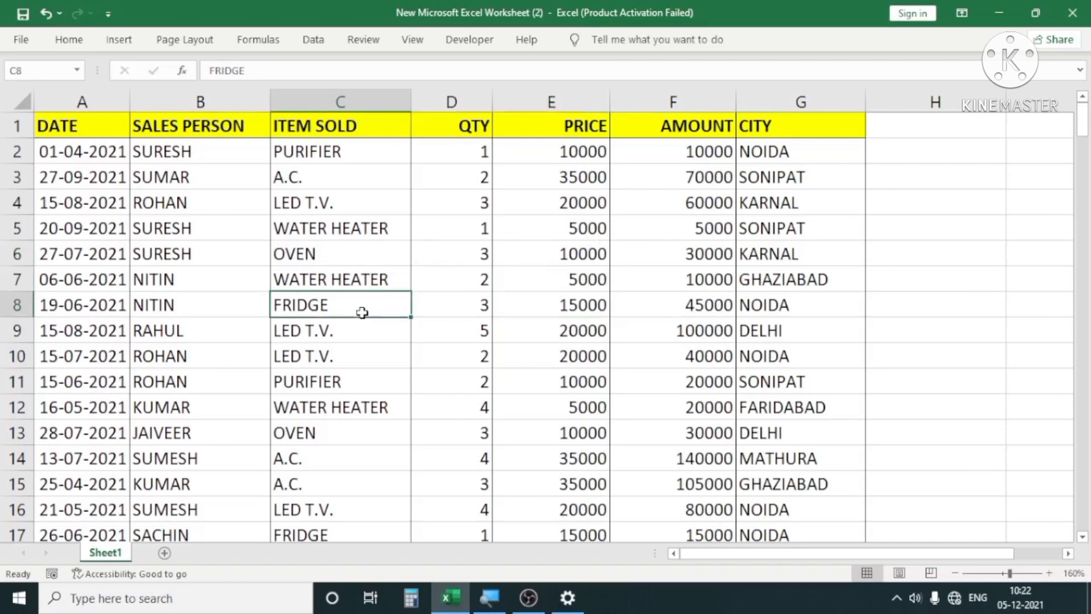
key(ctrl+a)
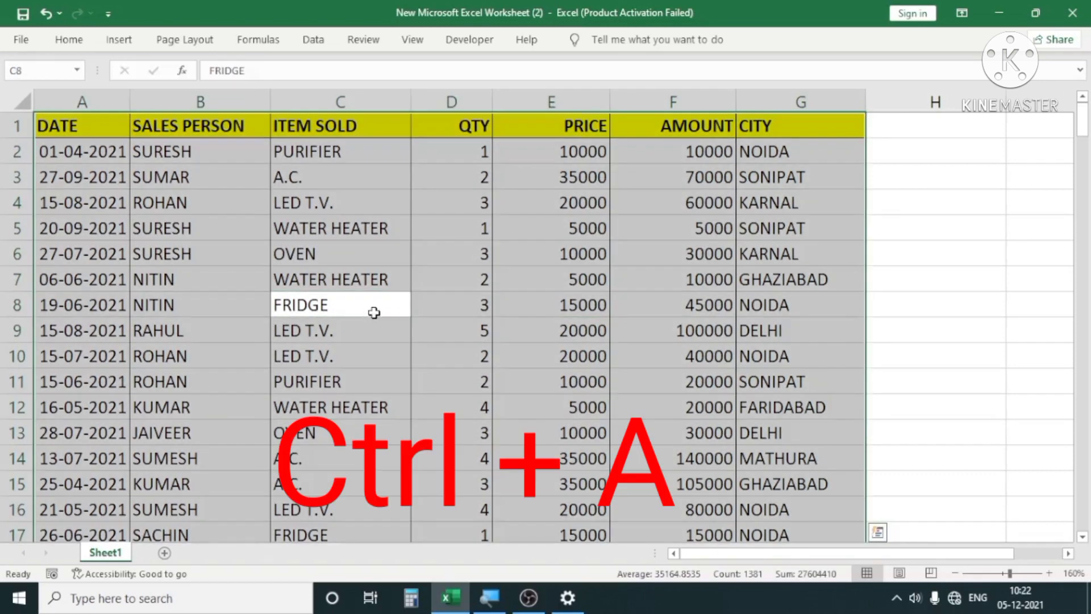
drag(1084, 126, 1084, 127)
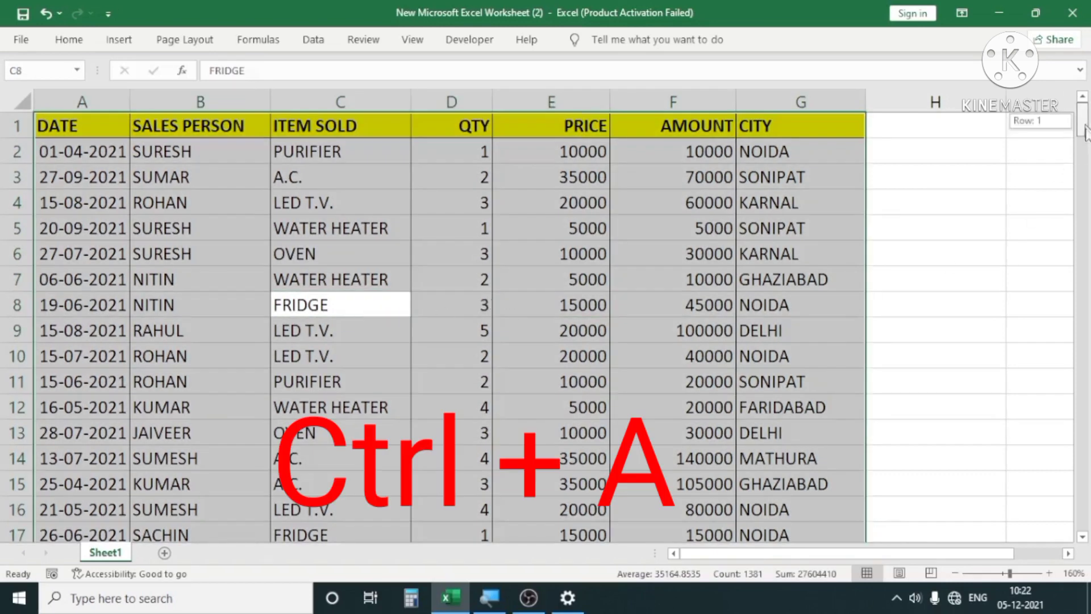
drag(1087, 206, 1079, 361)
scroll(1082, 367, down, 20)
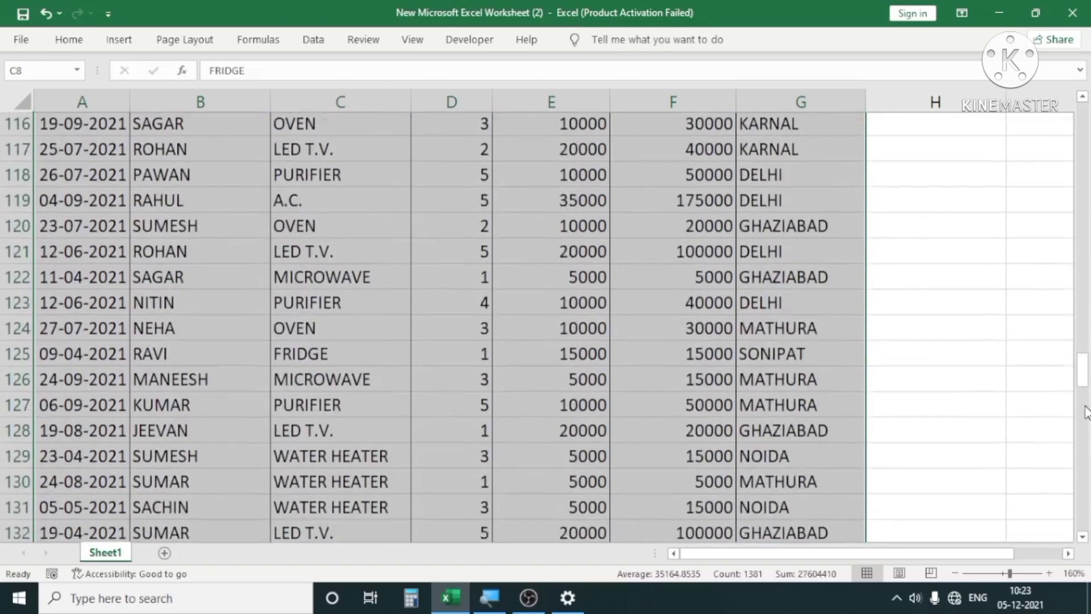
scroll(817, 437, down, 20)
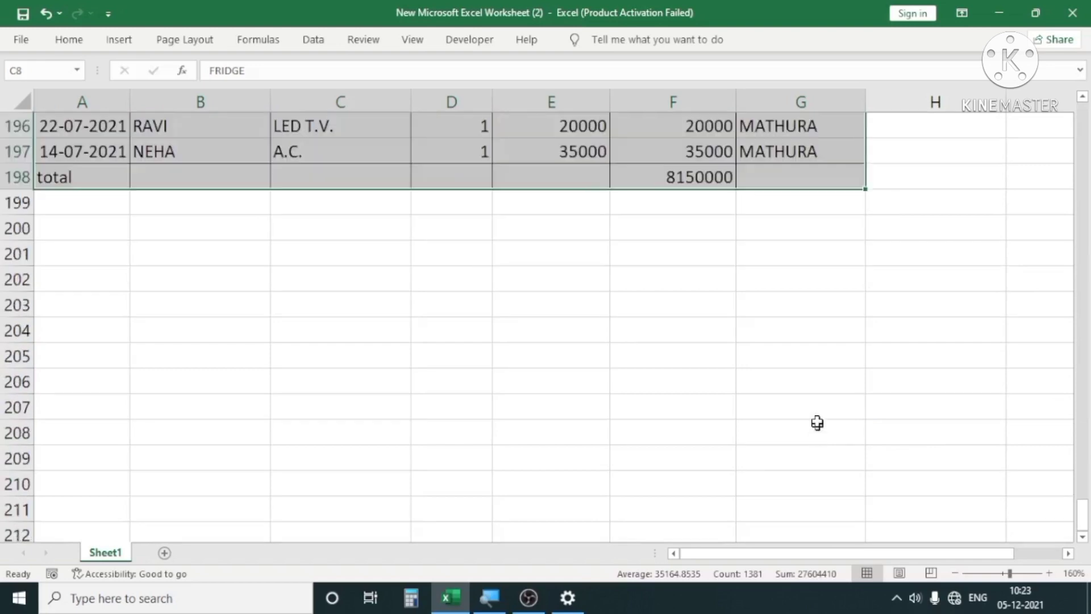
scroll(808, 295, up, 3)
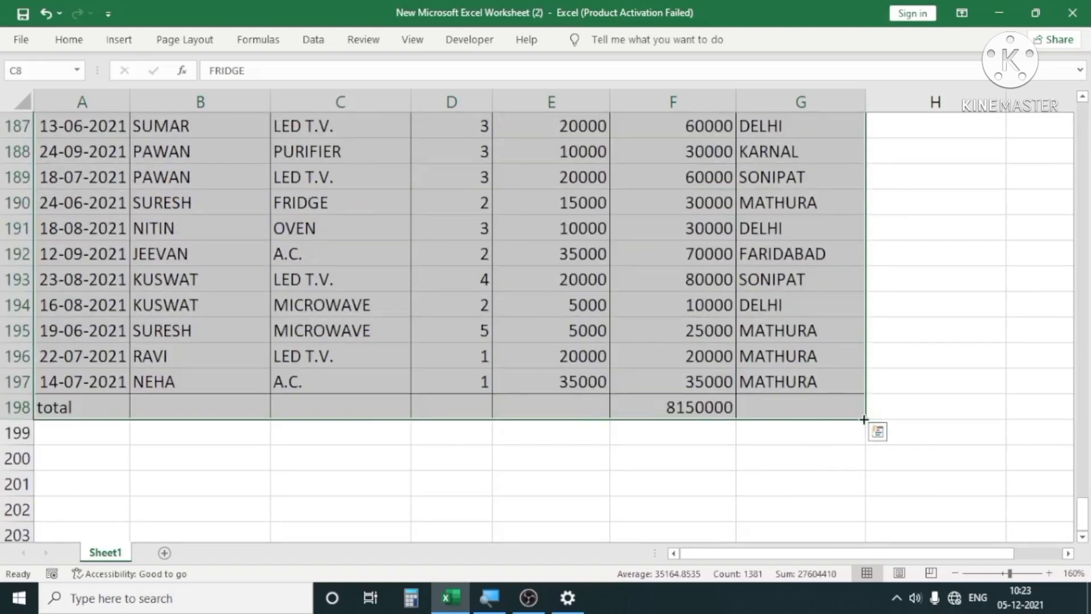
drag(864, 419, 862, 398)
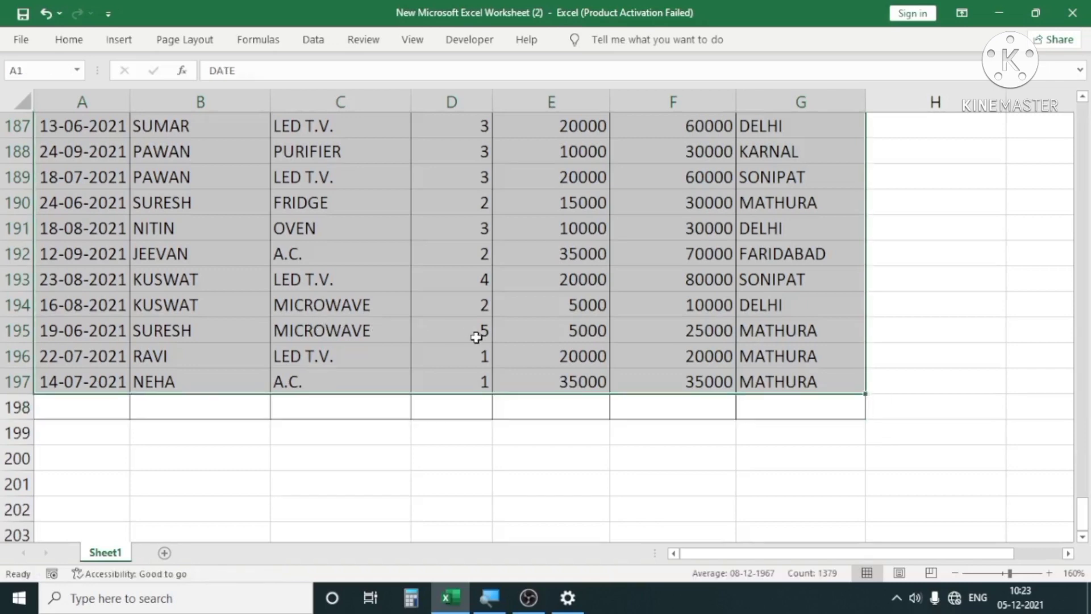
Create a PivotTable from Sheet1 range A1:G197 on a new worksheet
scroll(477, 337, up, 7)
scroll(477, 337, up, 5)
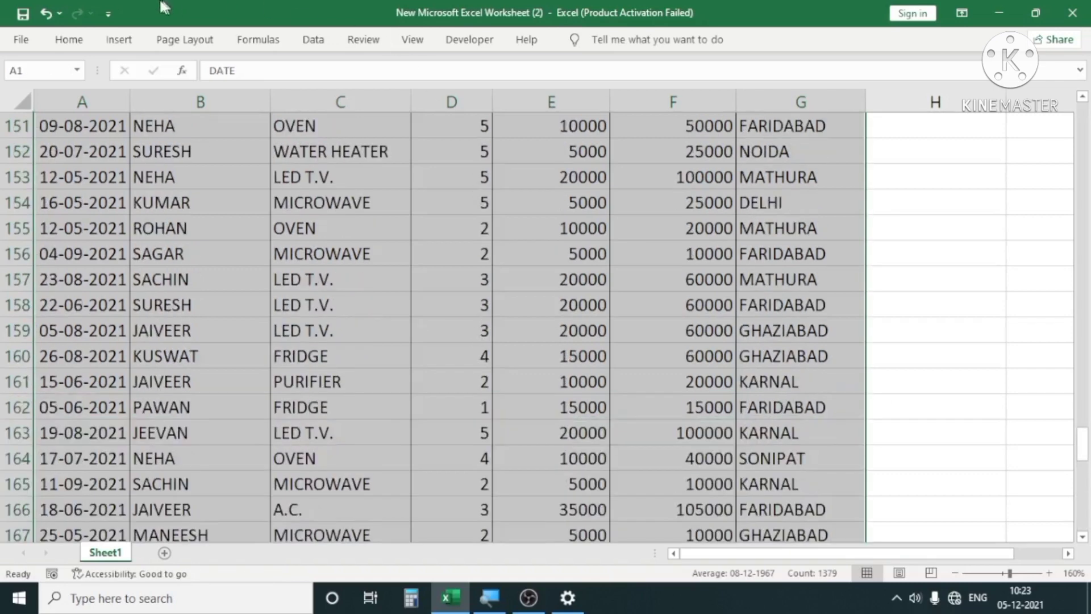
click(112, 42)
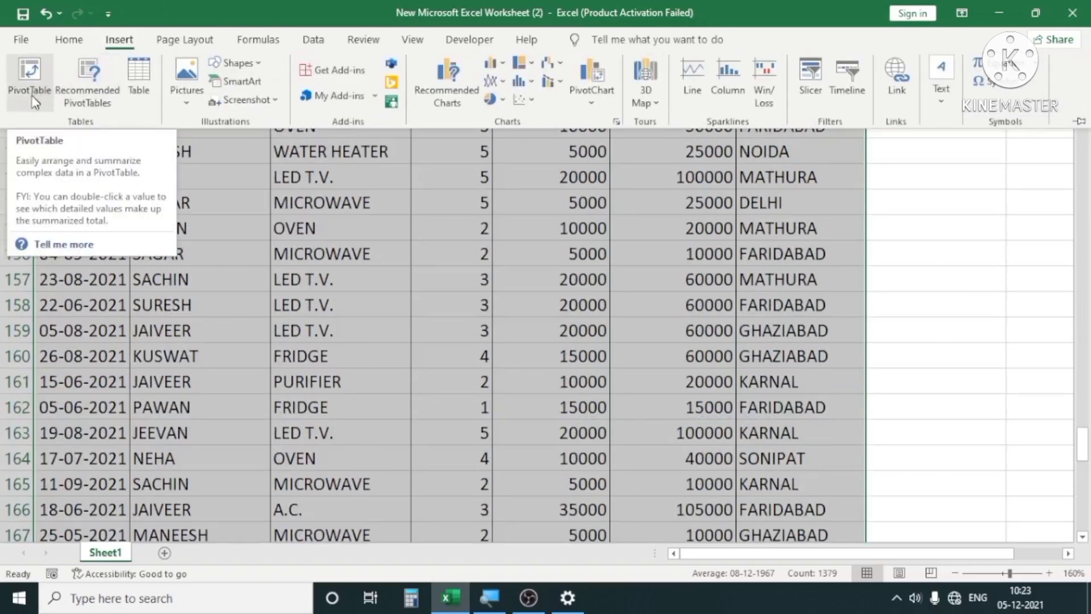
click(33, 101)
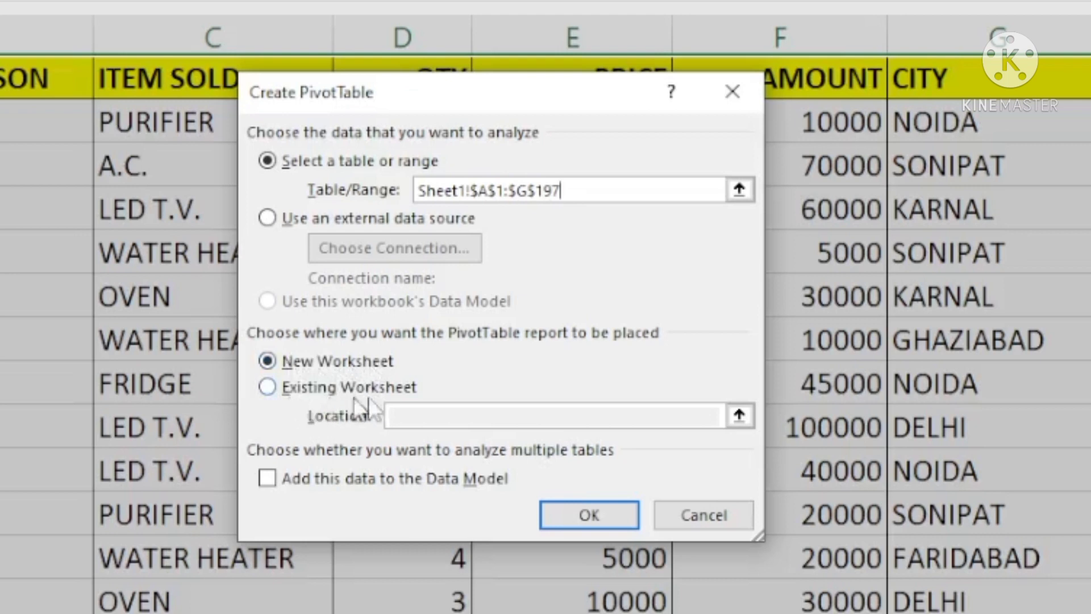
click(284, 358)
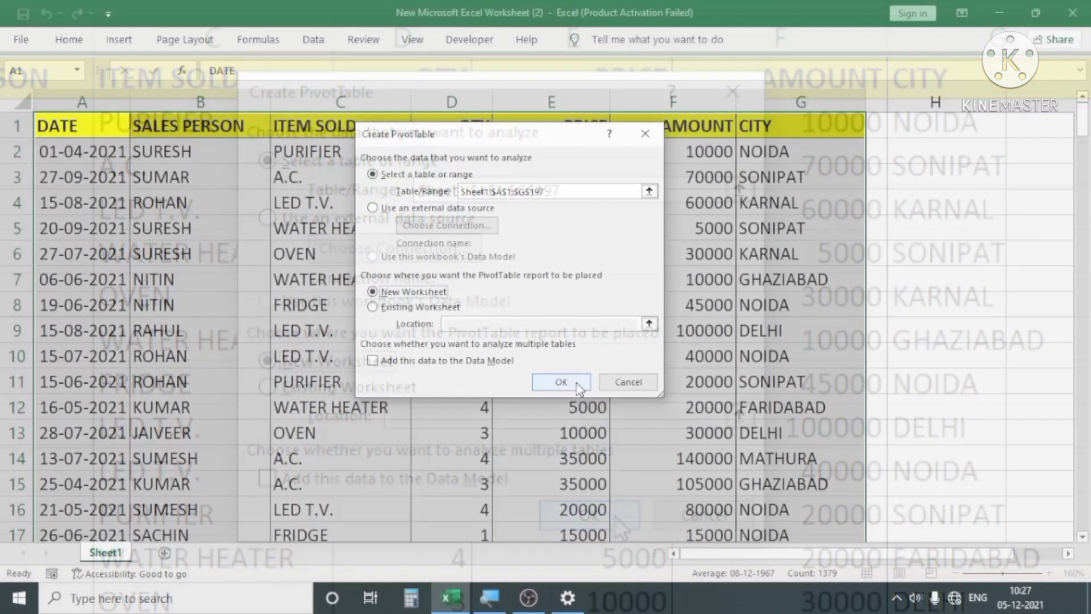
click(619, 517)
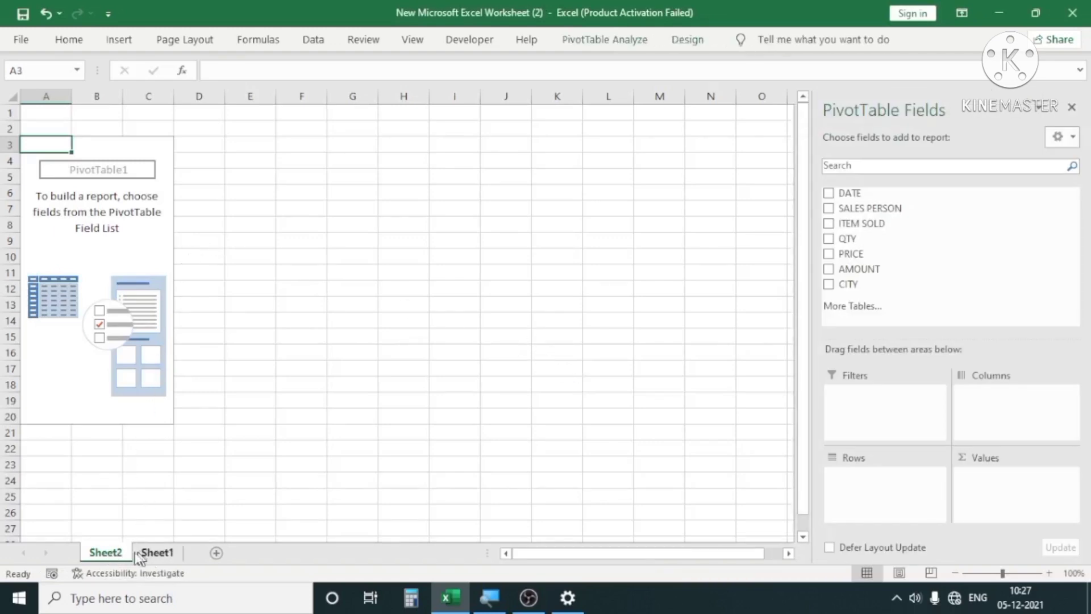
Compare the PivotTable's field list with the column headings of the source data in Sheet1
click(105, 255)
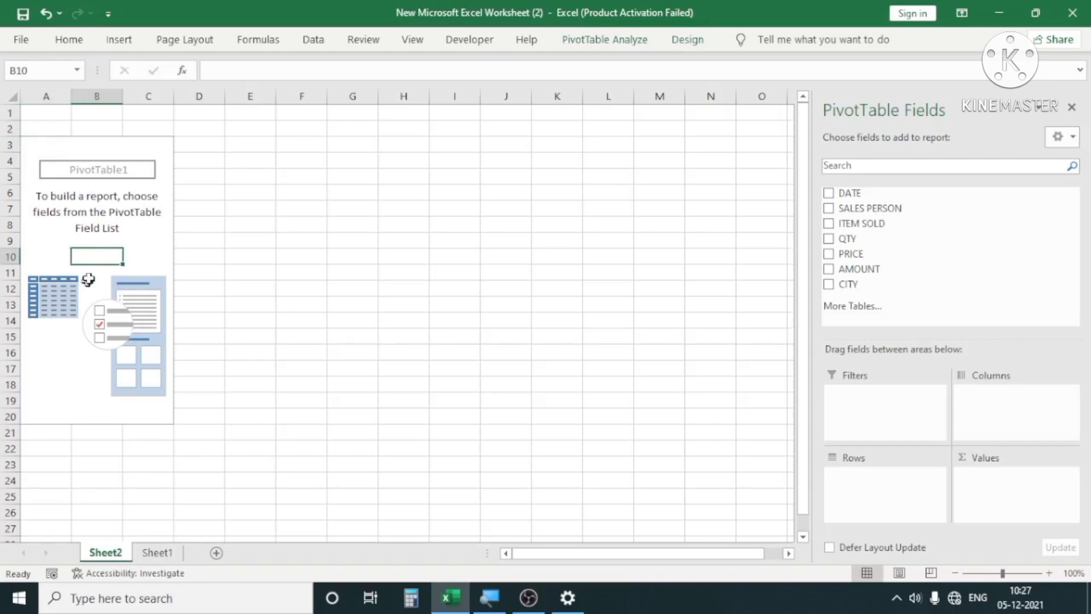
click(86, 314)
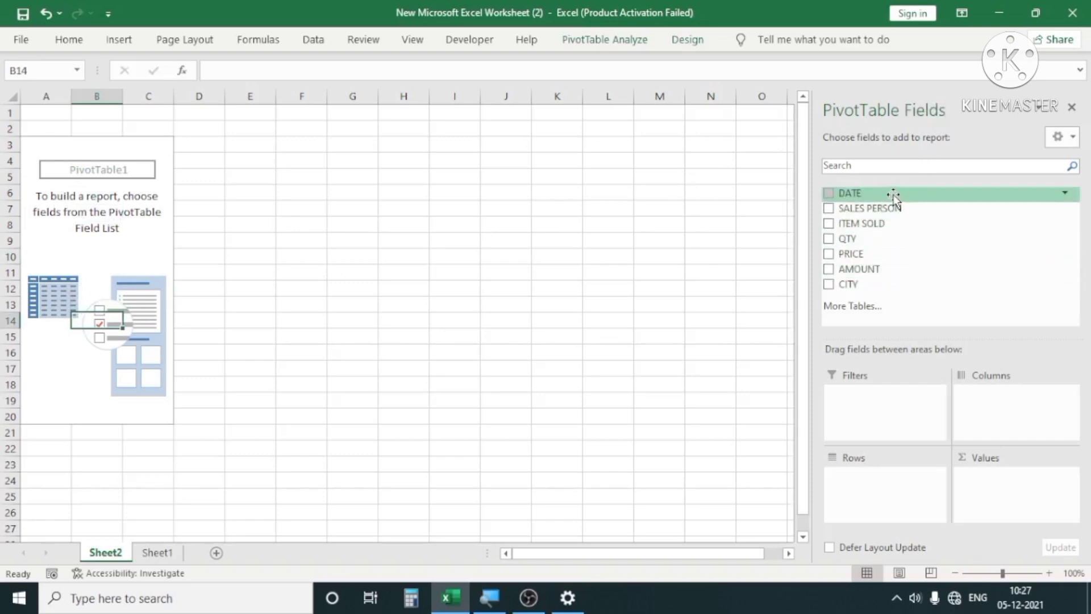
click(146, 557)
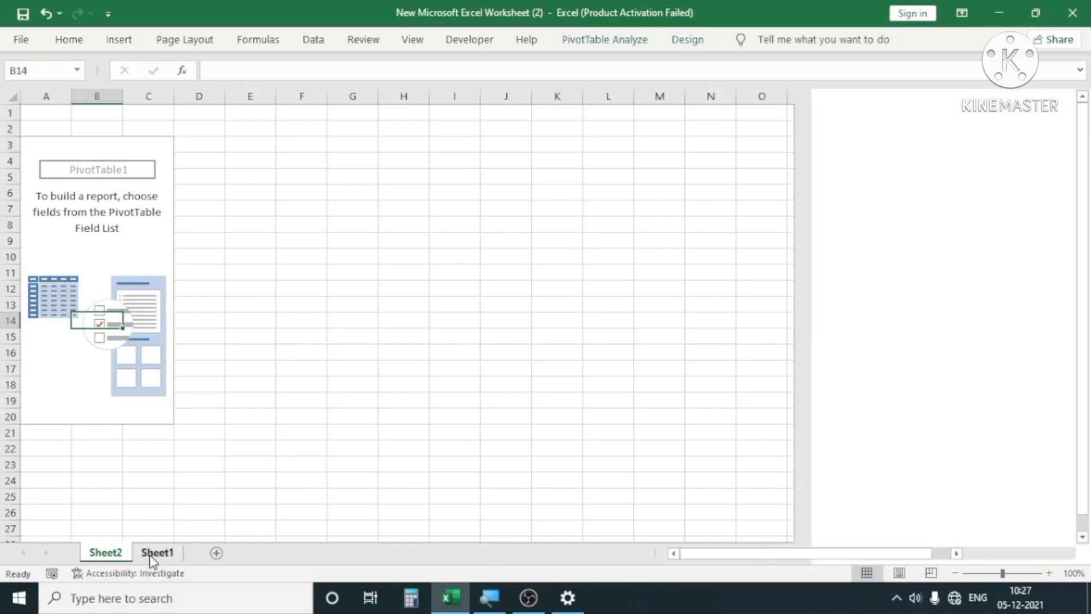
click(107, 175)
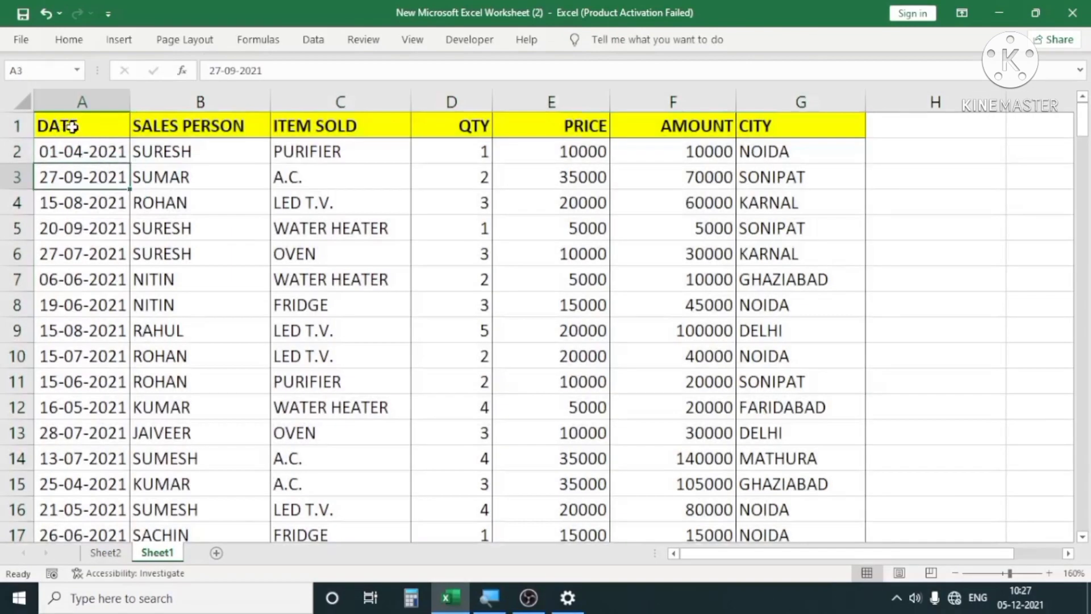
click(67, 128)
click(176, 121)
click(314, 125)
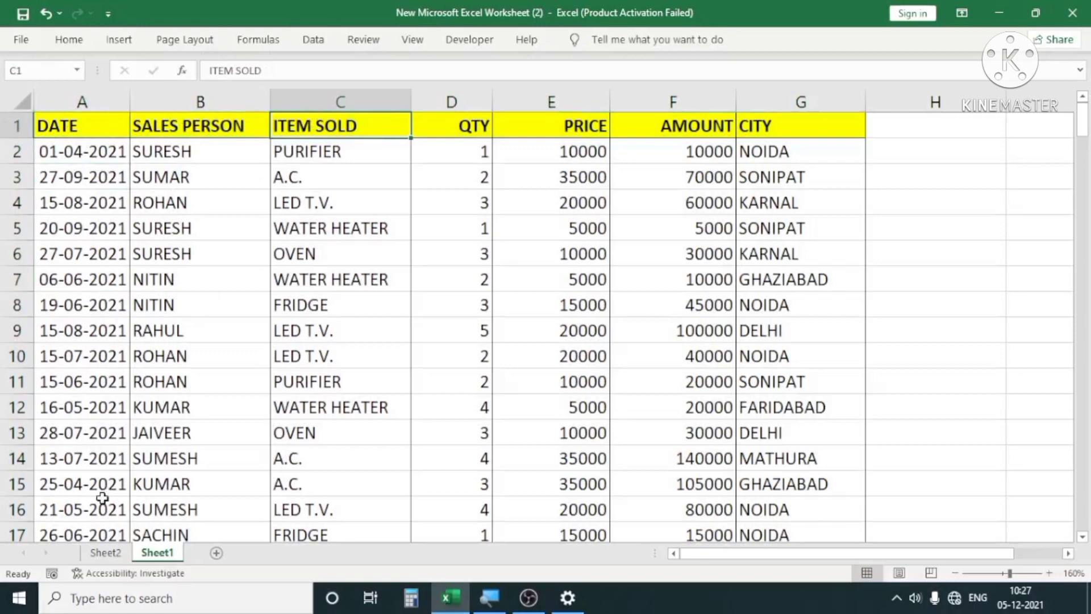
click(108, 553)
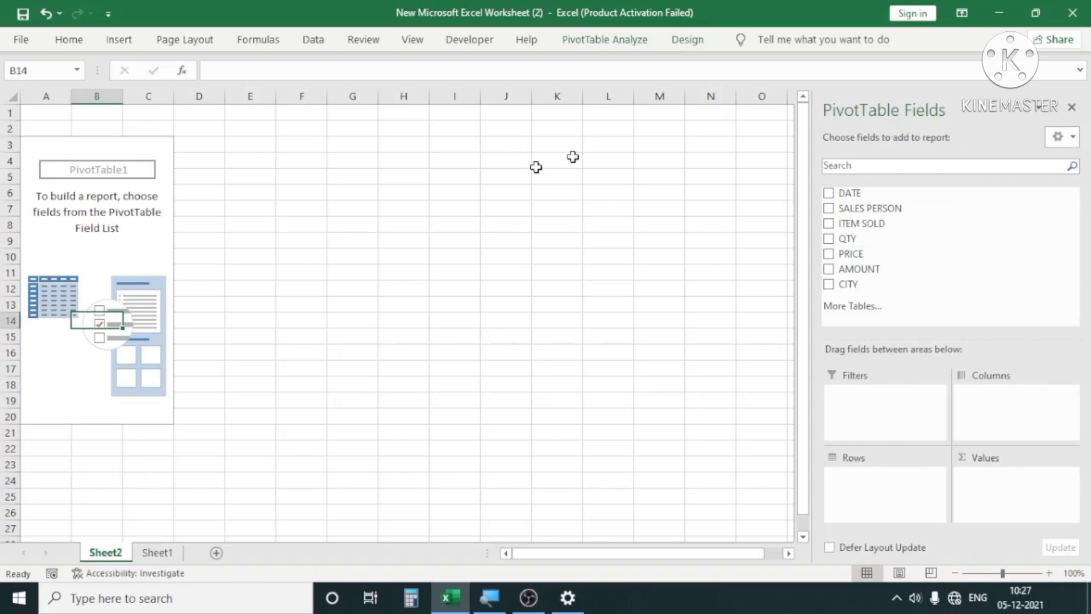
Check how the field list responds to selecting cells inside and outside the empty PivotTable area on Sheet2
click(131, 179)
click(117, 319)
click(80, 348)
click(49, 273)
click(110, 207)
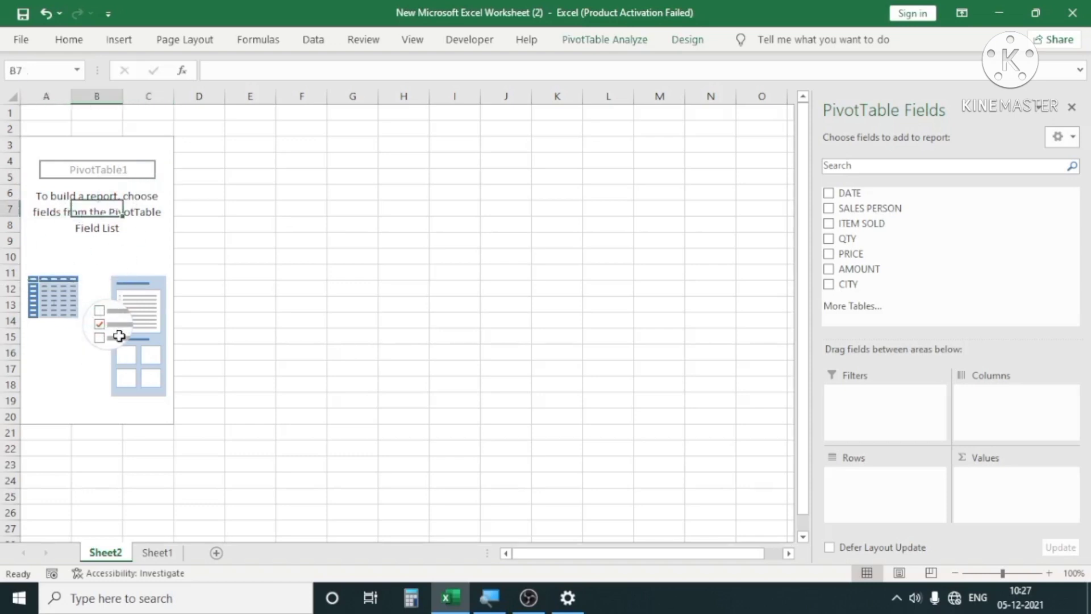
click(91, 349)
click(63, 251)
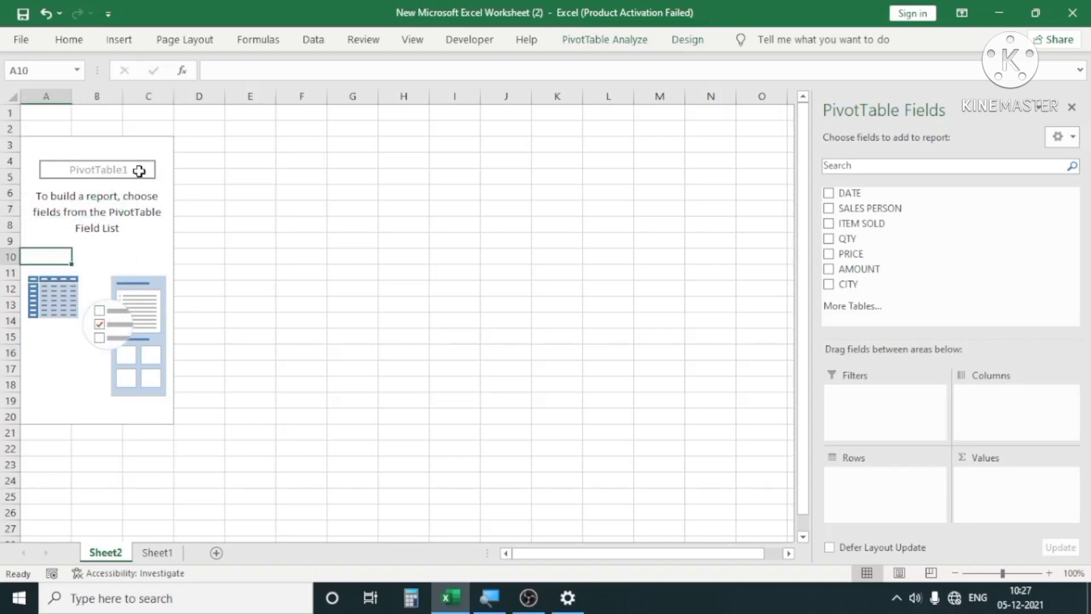
click(502, 248)
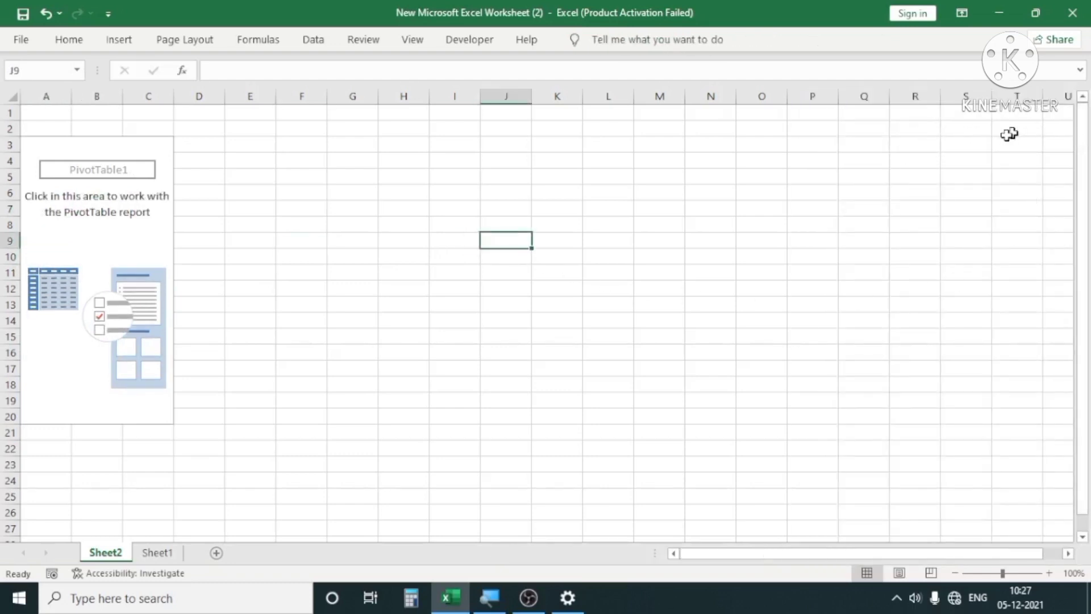
click(585, 190)
click(117, 227)
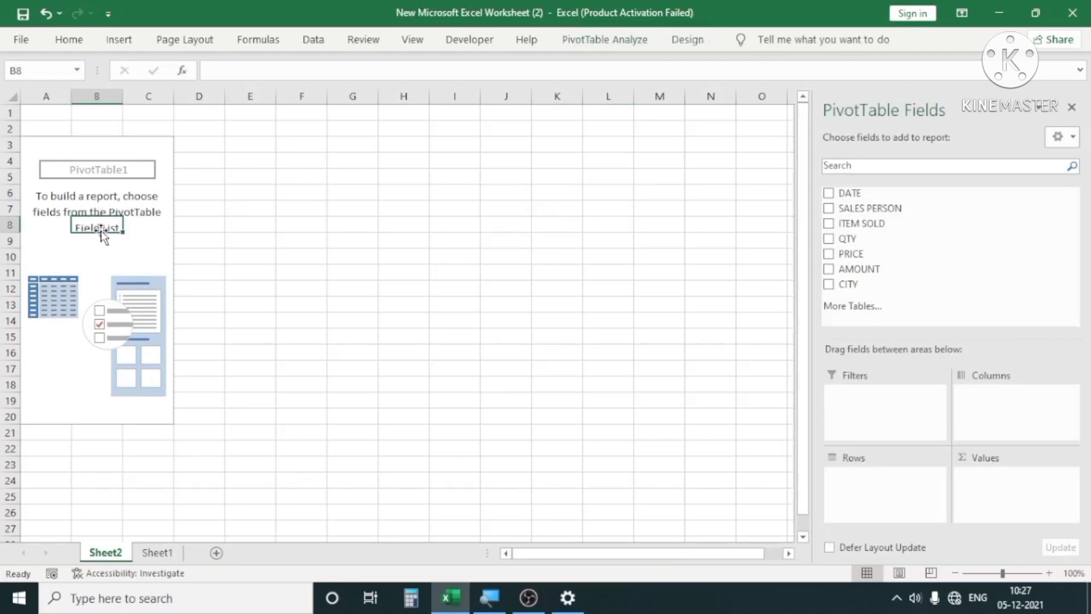
click(64, 259)
click(120, 335)
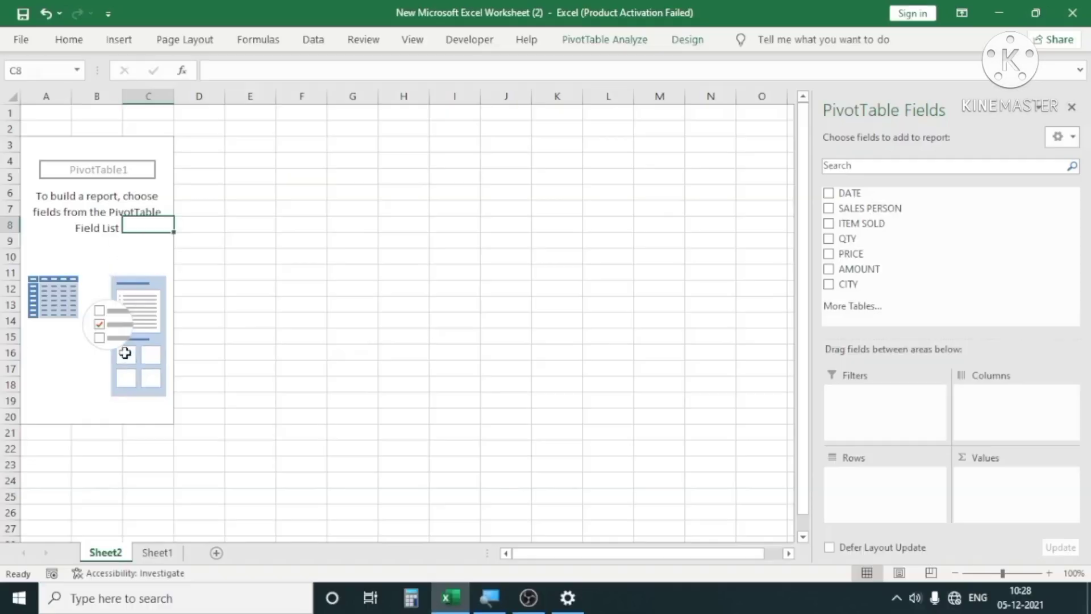
Turn on the Classic PivotTable layout in the PivotTable's display options
right_click(77, 259)
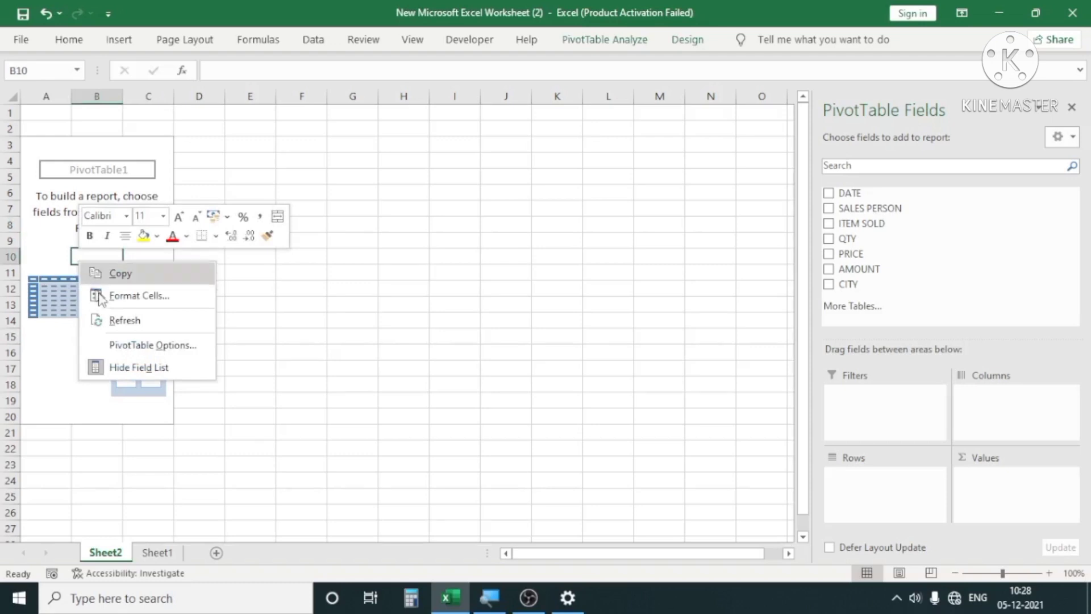
click(148, 345)
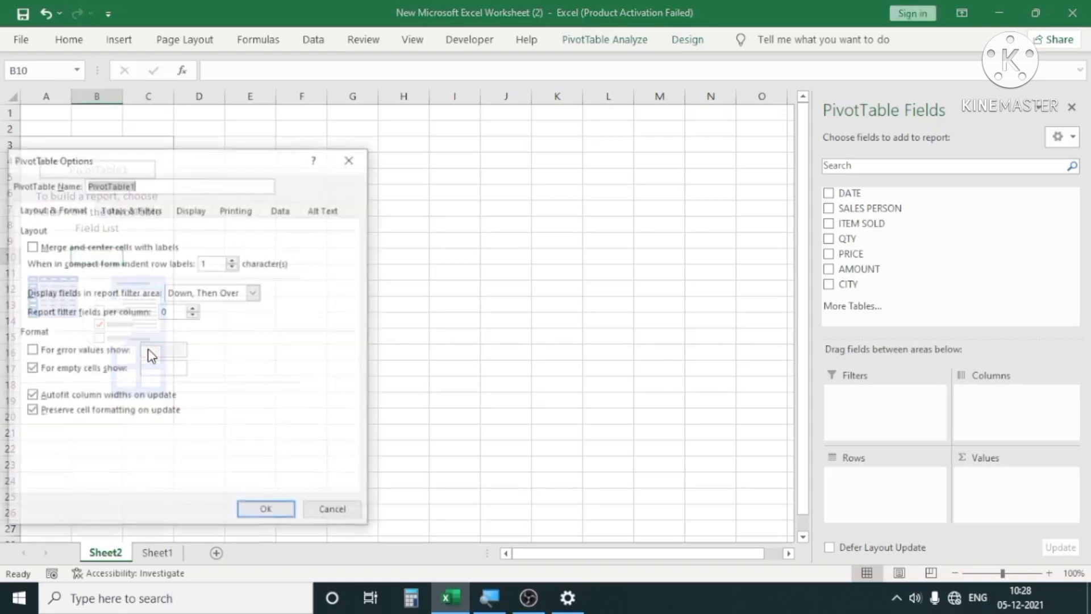
click(191, 209)
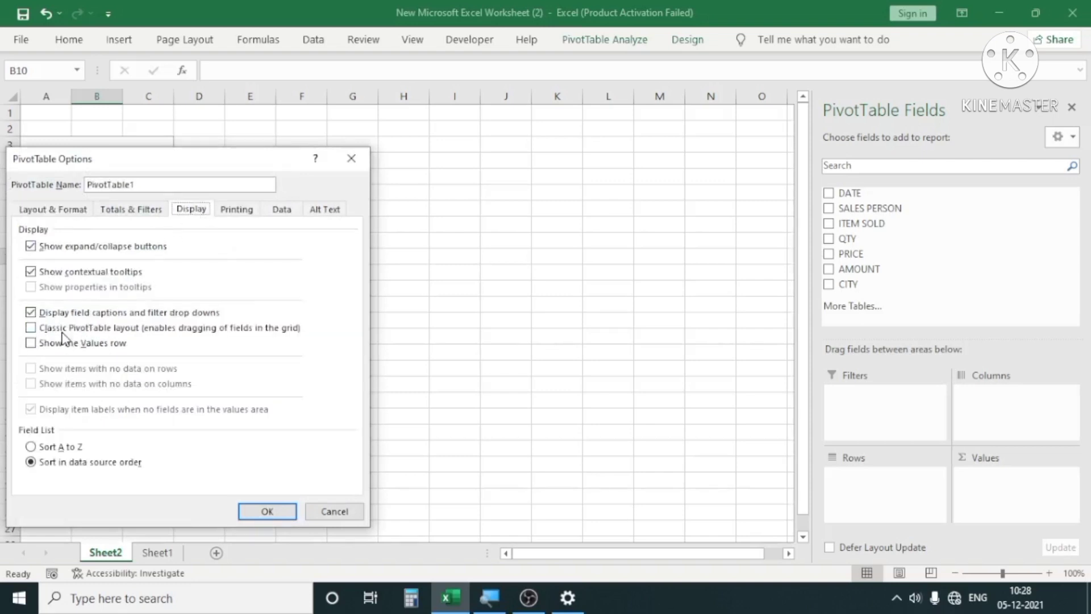
click(31, 329)
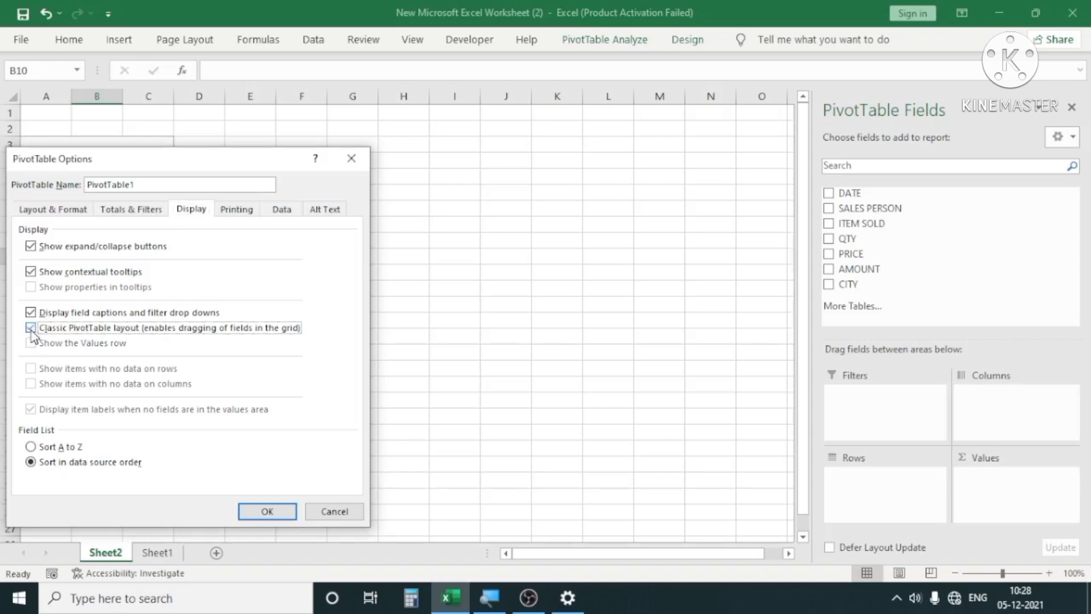
click(270, 510)
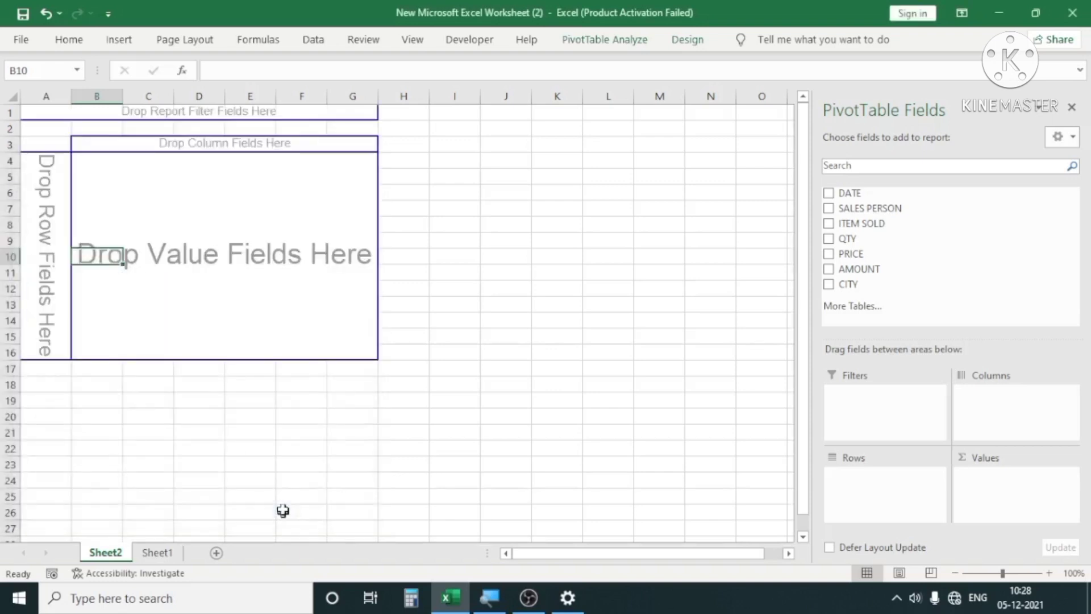
Examine the row, column and value drop zones of the empty classic-layout PivotTable
click(91, 229)
click(230, 222)
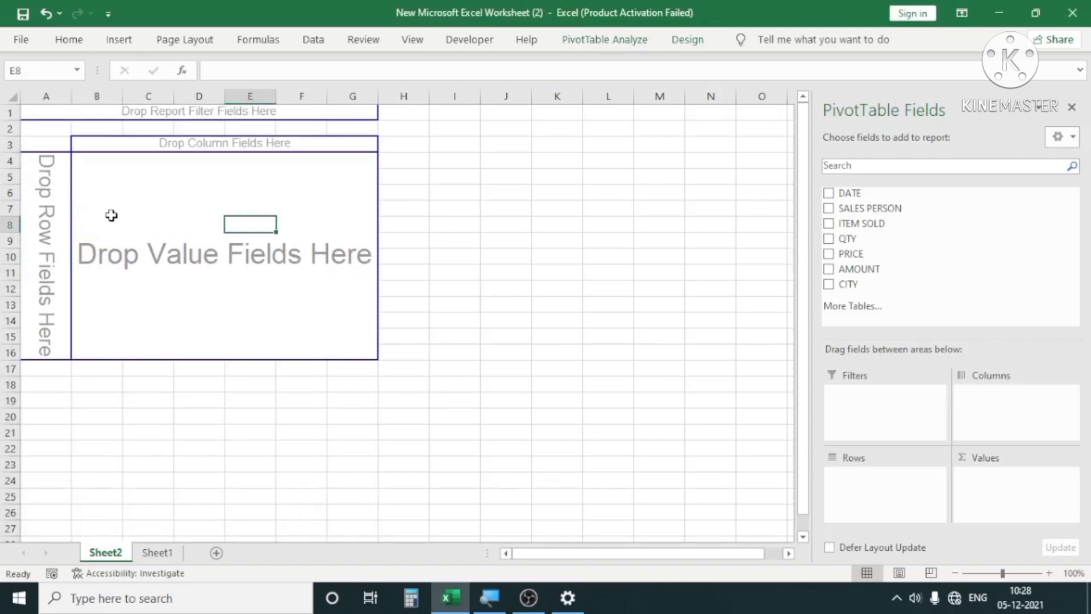
drag(57, 160, 48, 352)
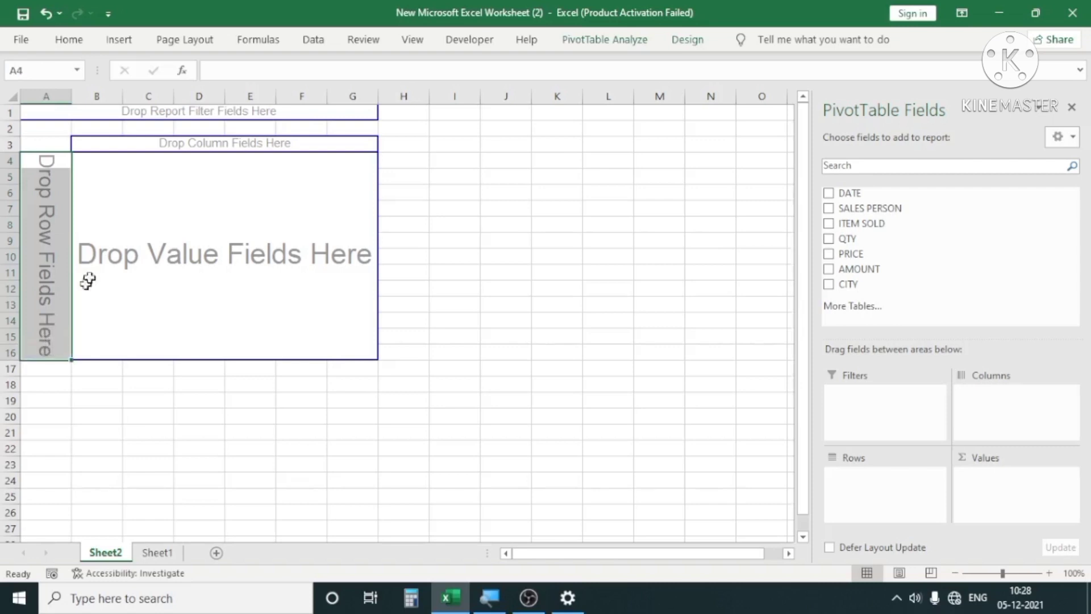
click(126, 144)
drag(126, 144, 348, 146)
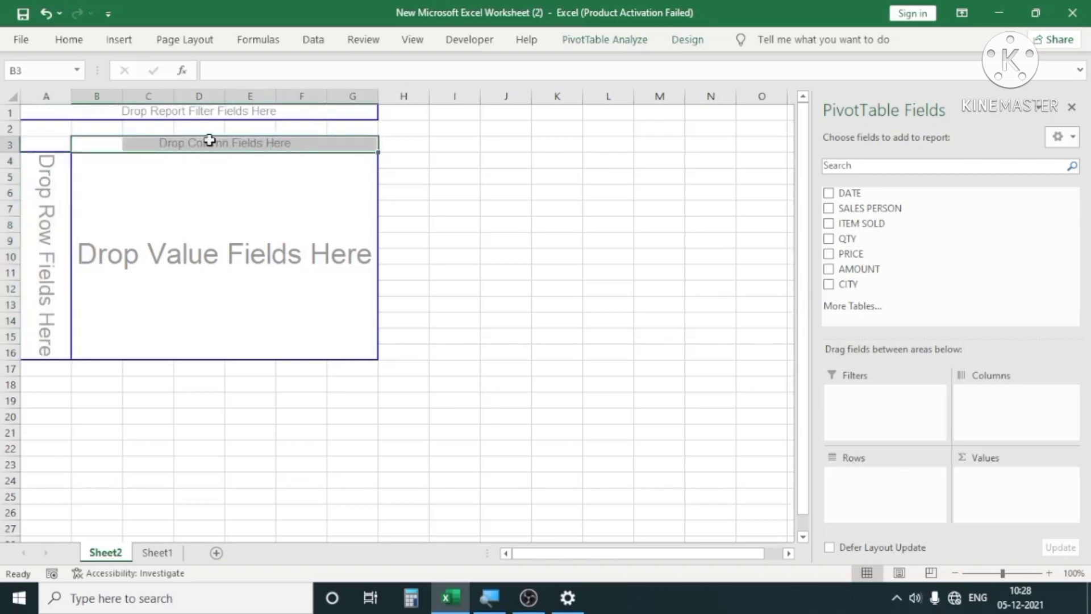
drag(77, 173, 355, 331)
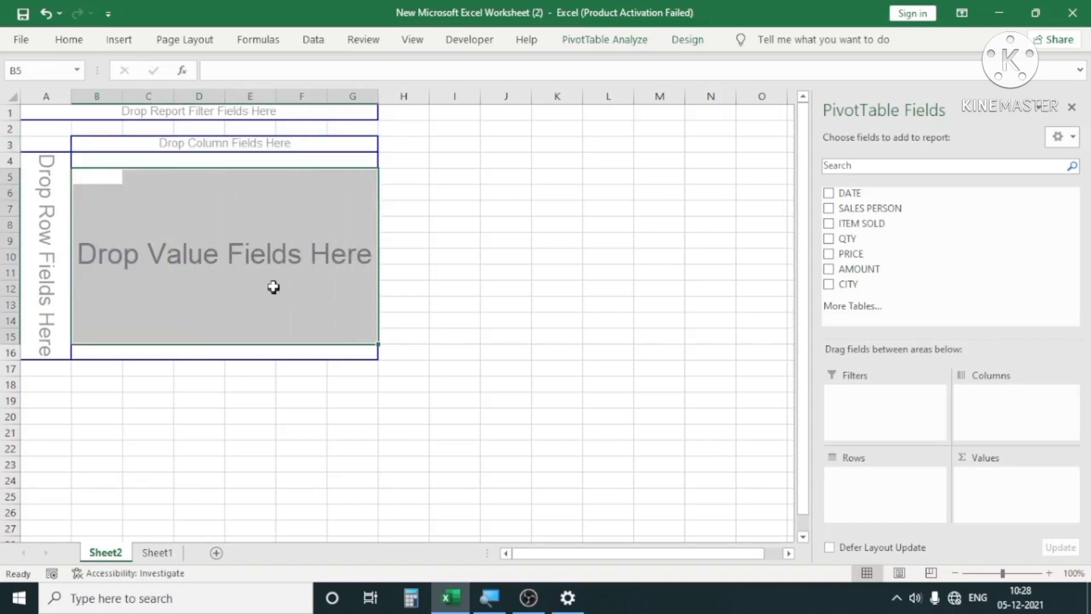
click(254, 209)
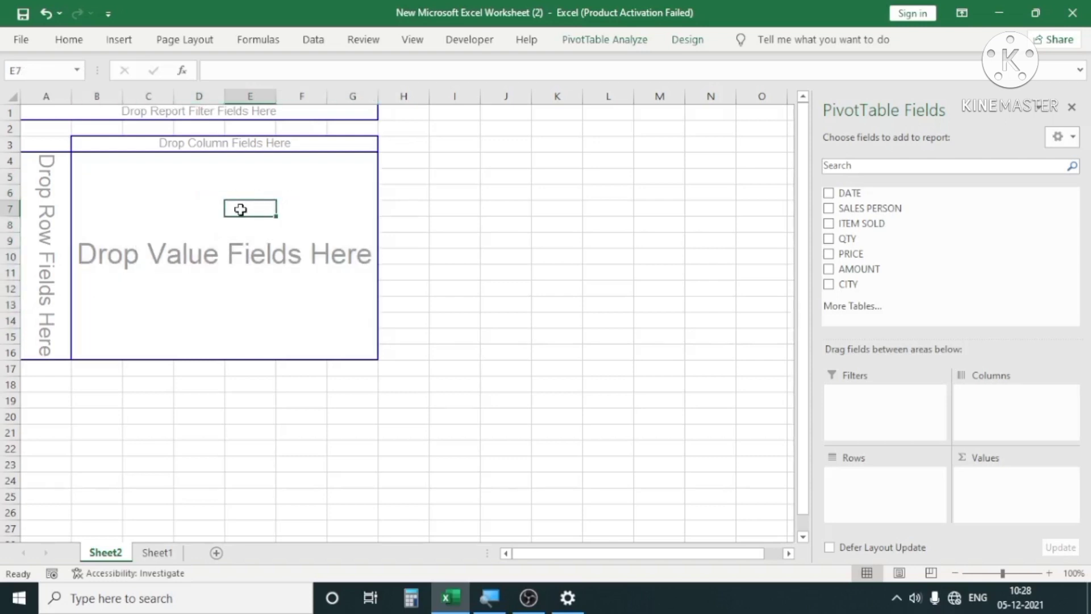
click(256, 255)
click(203, 223)
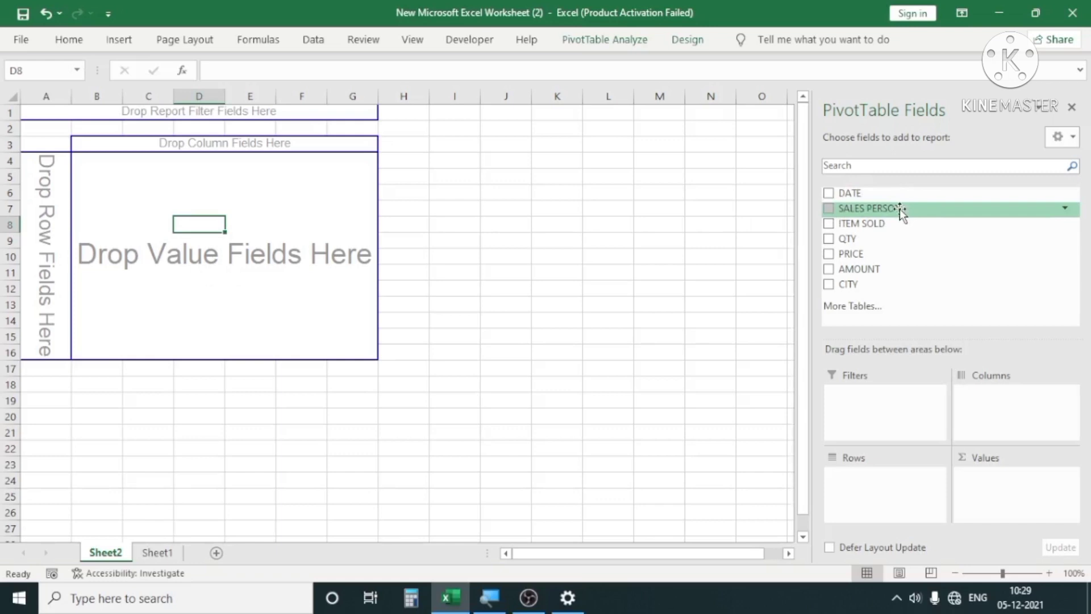
Place the SALES PERSON field in the PivotTable's row area and select the listed names in A5:A21
drag(902, 211, 50, 273)
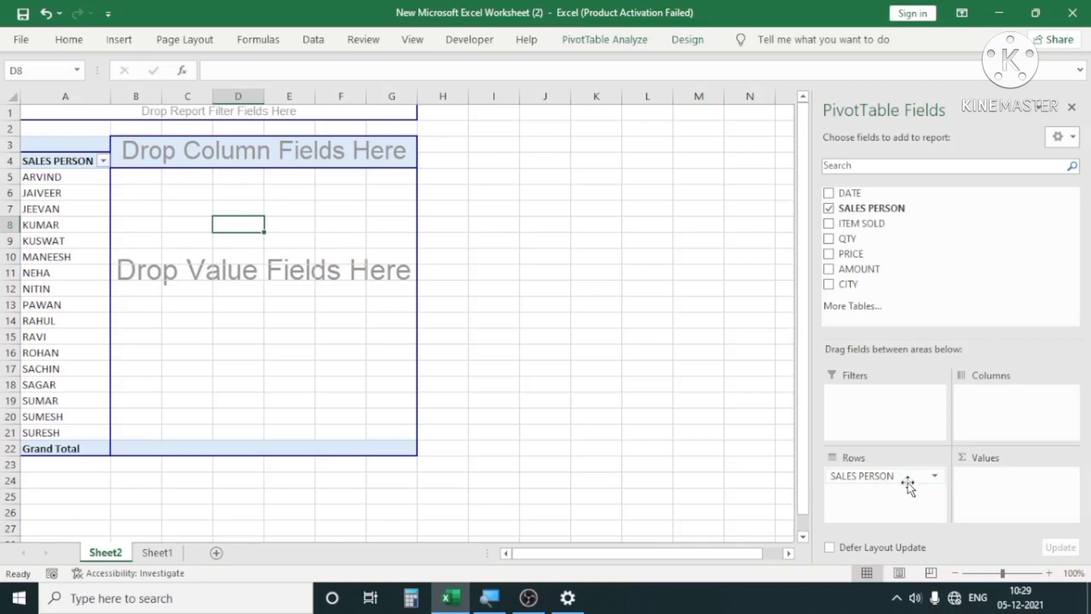
drag(86, 174, 87, 433)
click(80, 189)
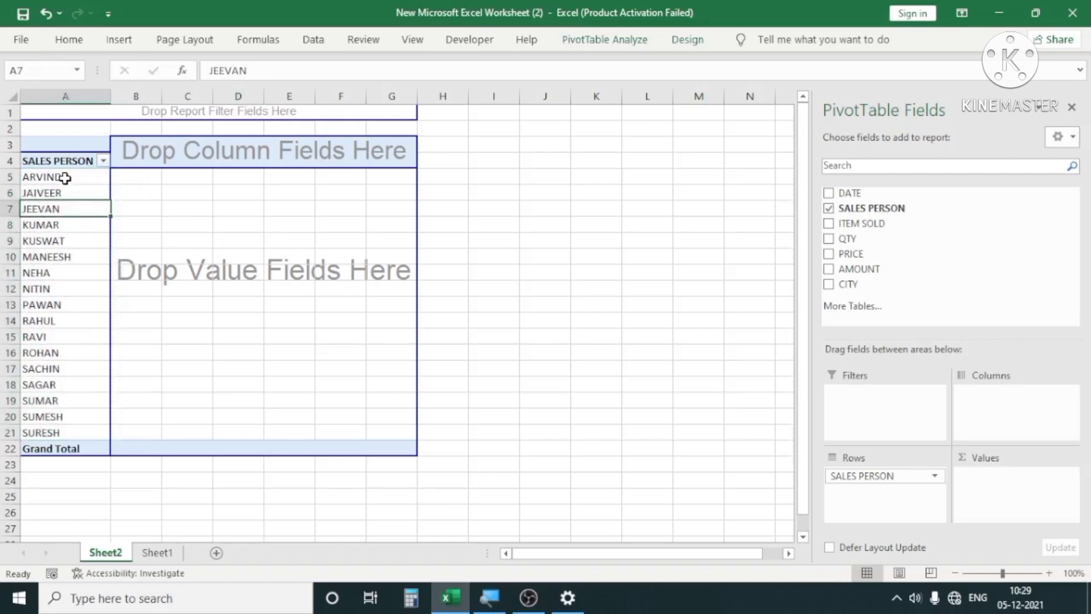
drag(66, 178, 73, 432)
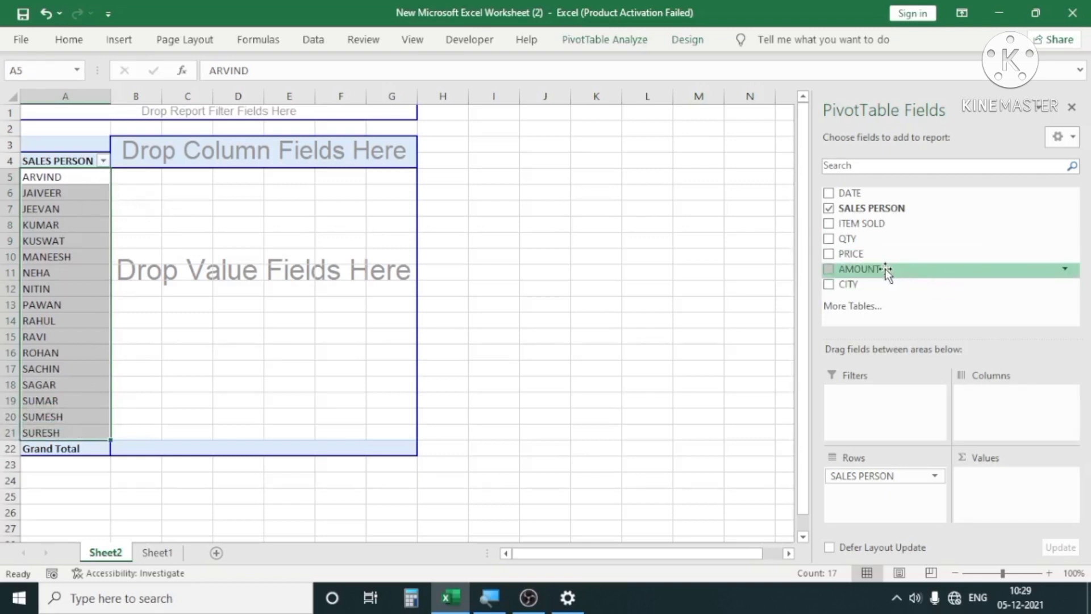
Add the AMOUNT field to the Values area as a sum for each sales person
drag(888, 273, 1000, 496)
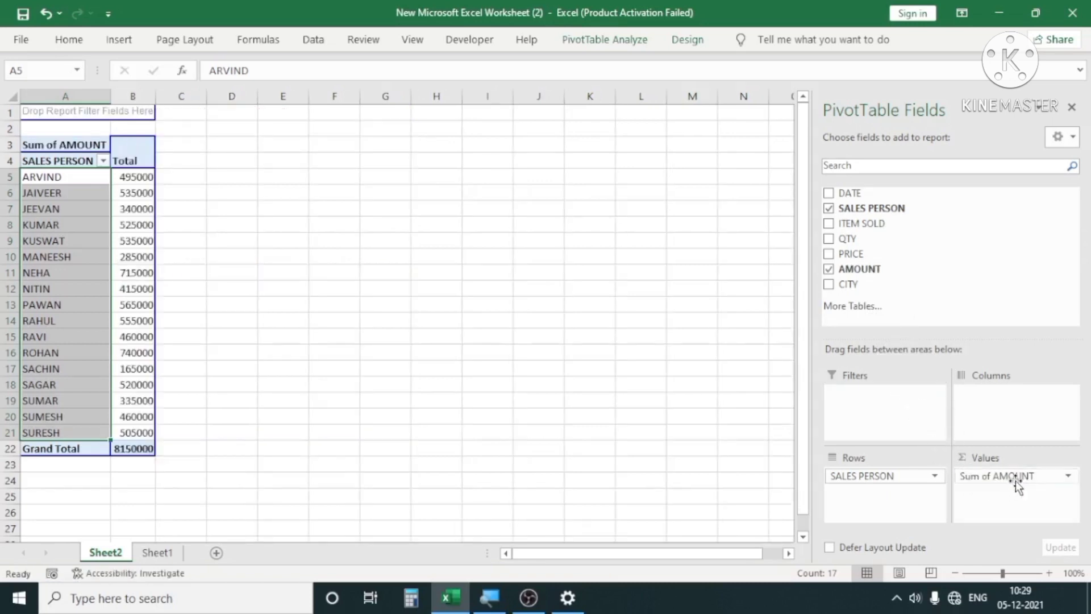
click(126, 224)
click(209, 208)
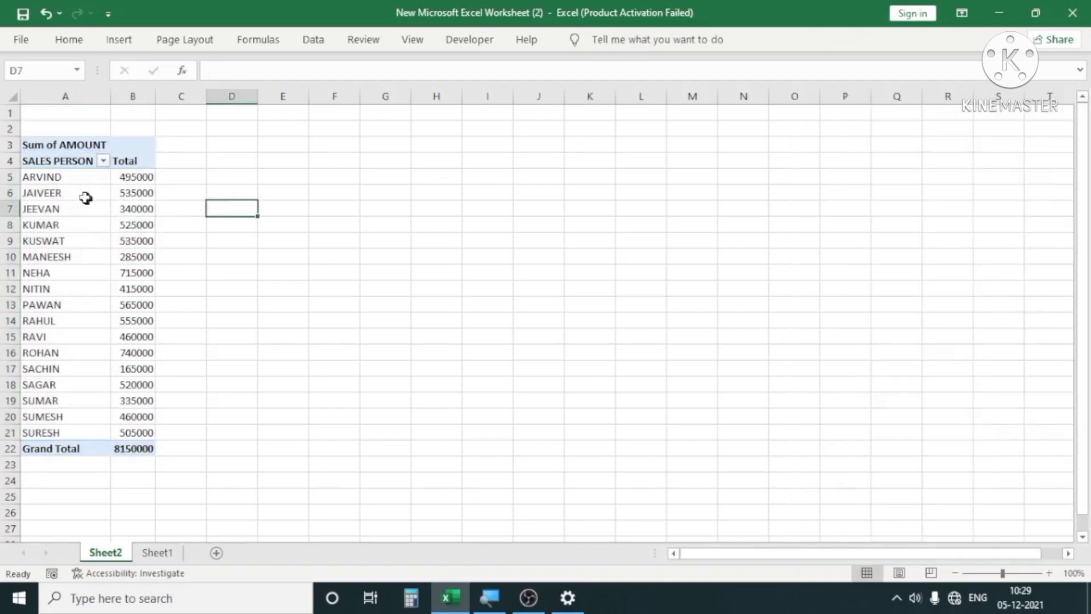
Examine the summed amounts of individual sales persons, widening column B for easier reading
click(69, 194)
click(64, 175)
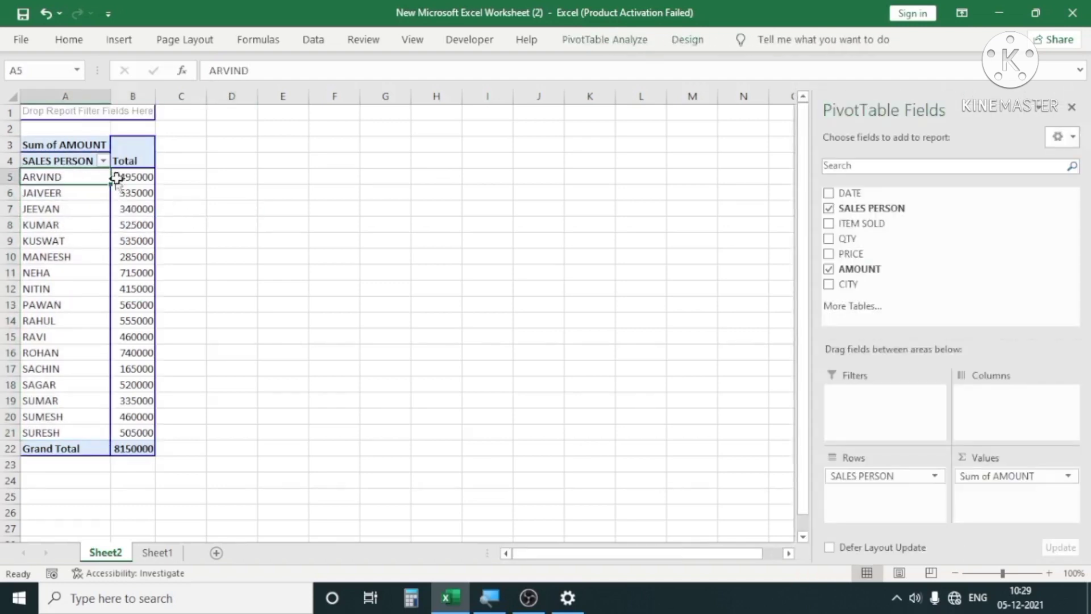
click(116, 177)
click(54, 288)
click(130, 288)
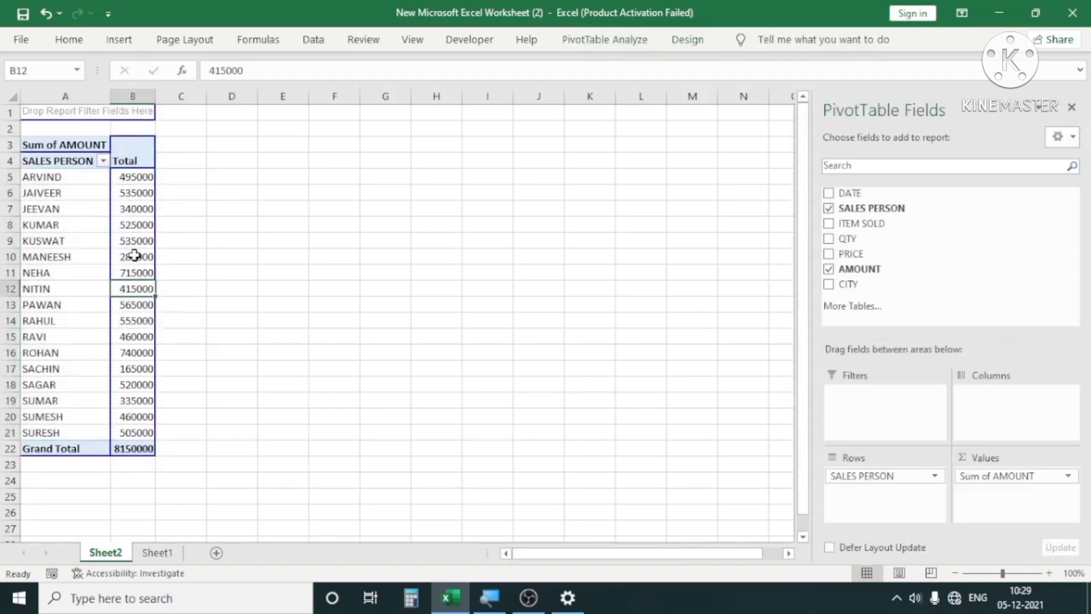
click(135, 224)
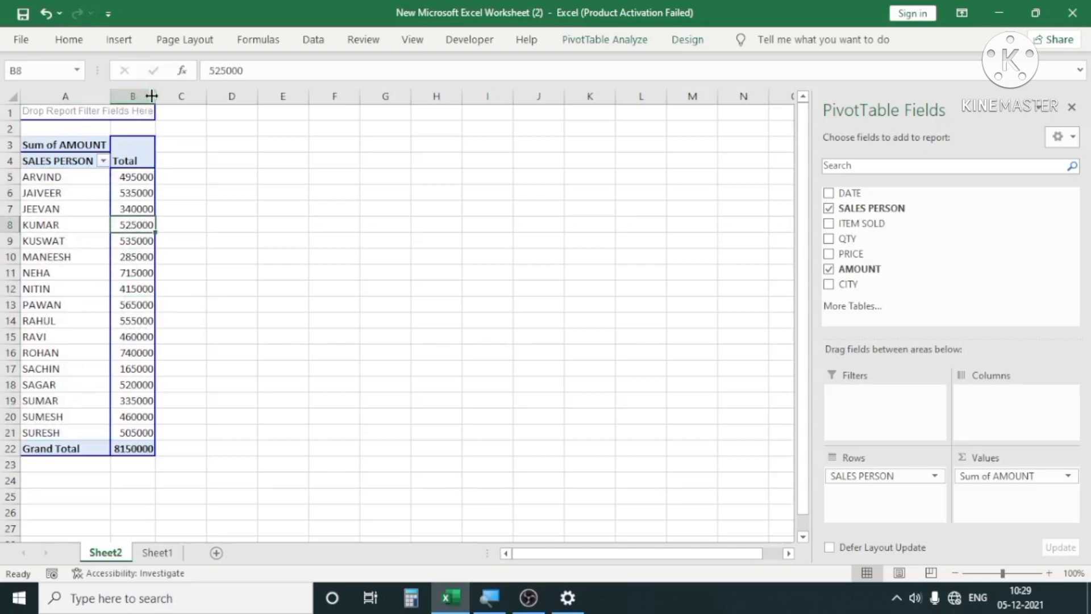
drag(155, 96, 192, 96)
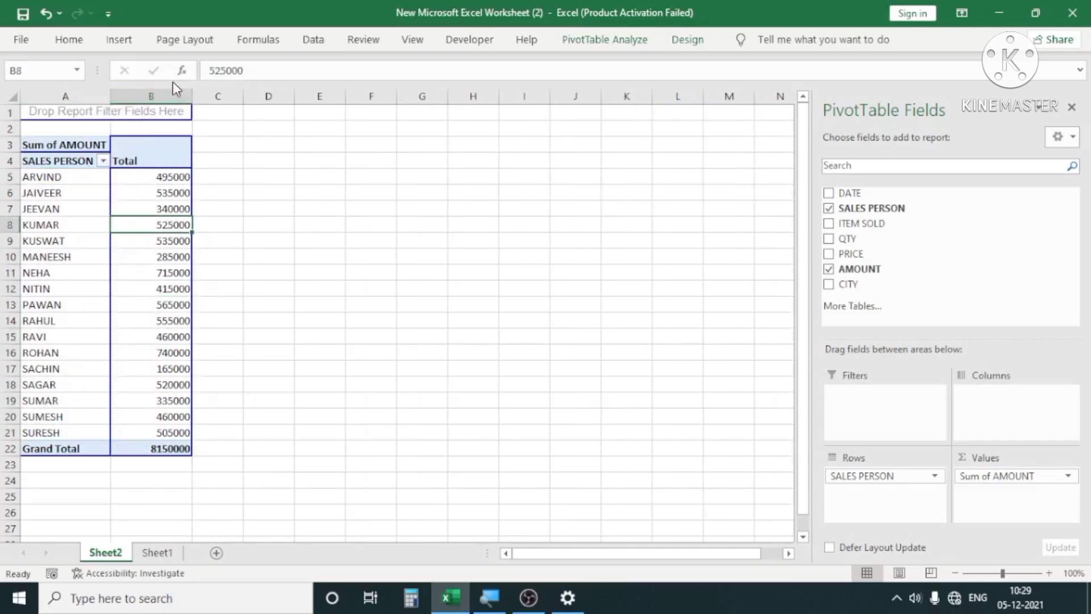
click(152, 178)
click(151, 290)
click(152, 320)
click(162, 400)
click(162, 321)
click(150, 192)
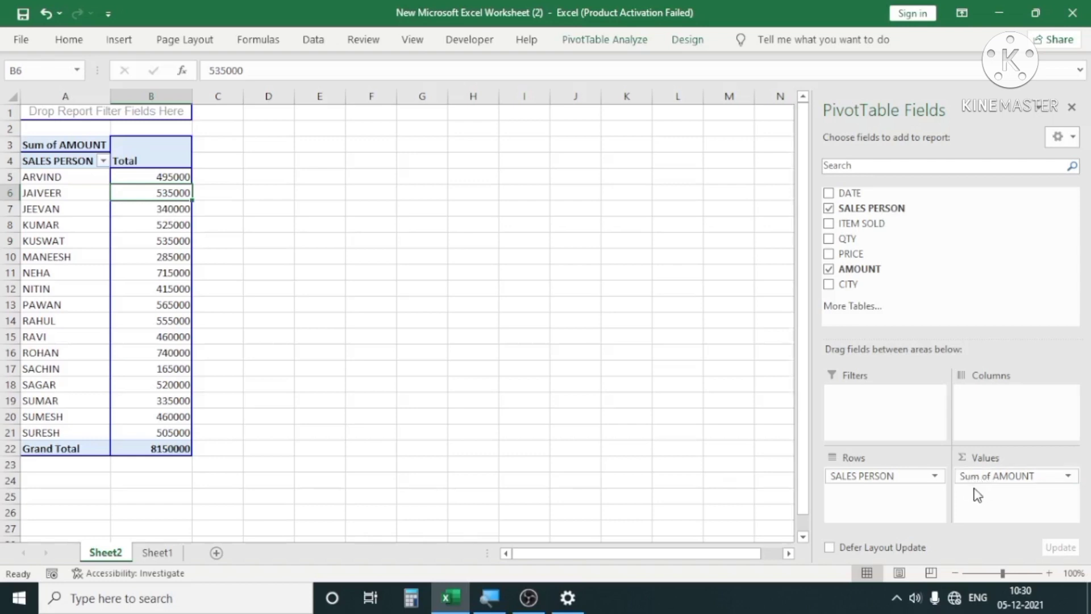
Review the summary functions in the AMOUNT value field settings, trying Count and keeping Sum
click(1069, 478)
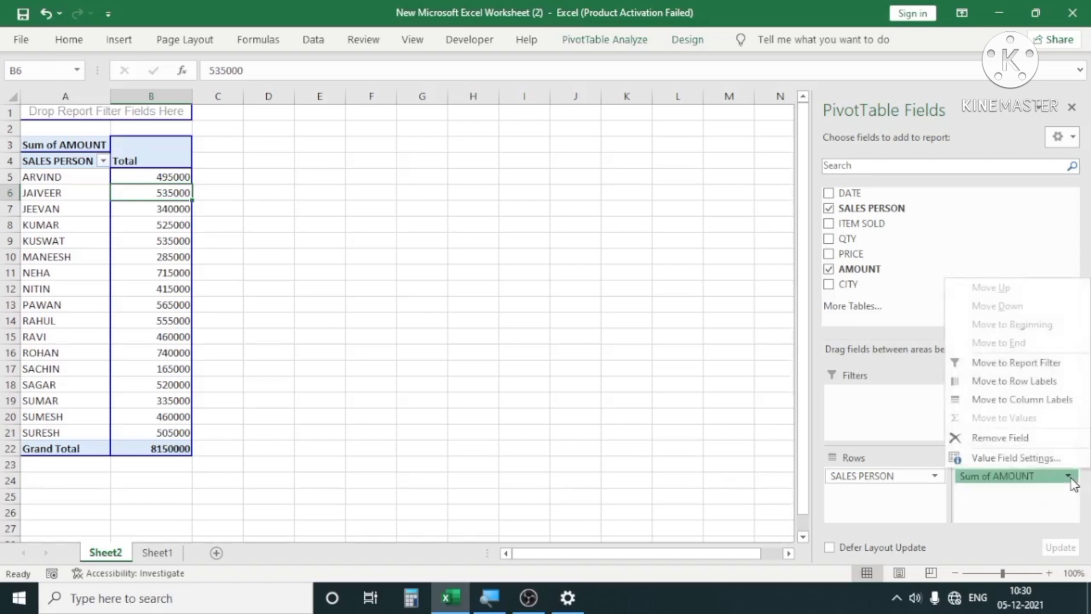
click(1017, 459)
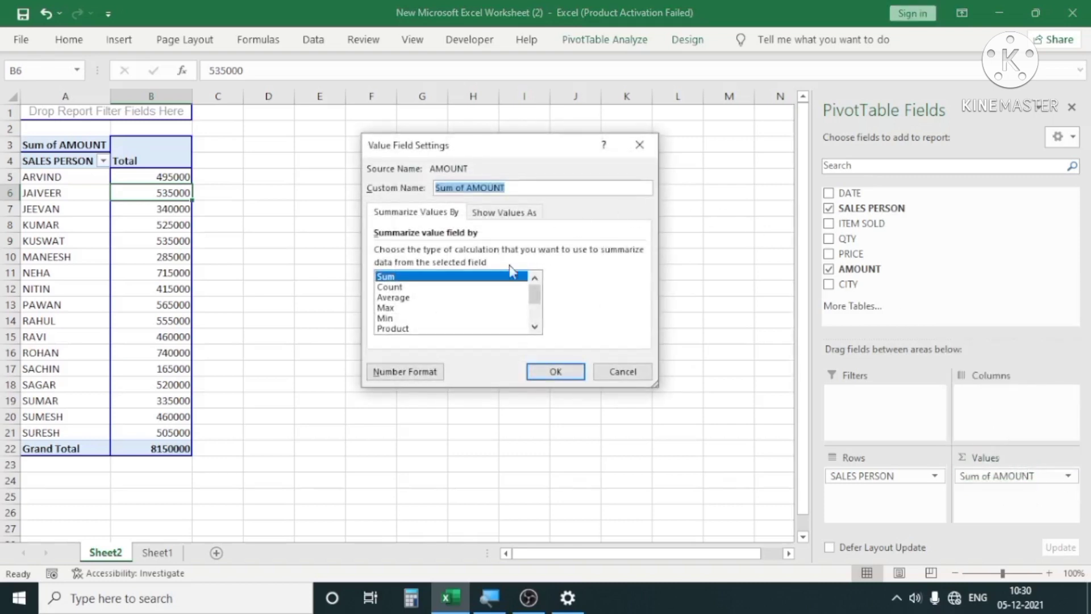
click(391, 288)
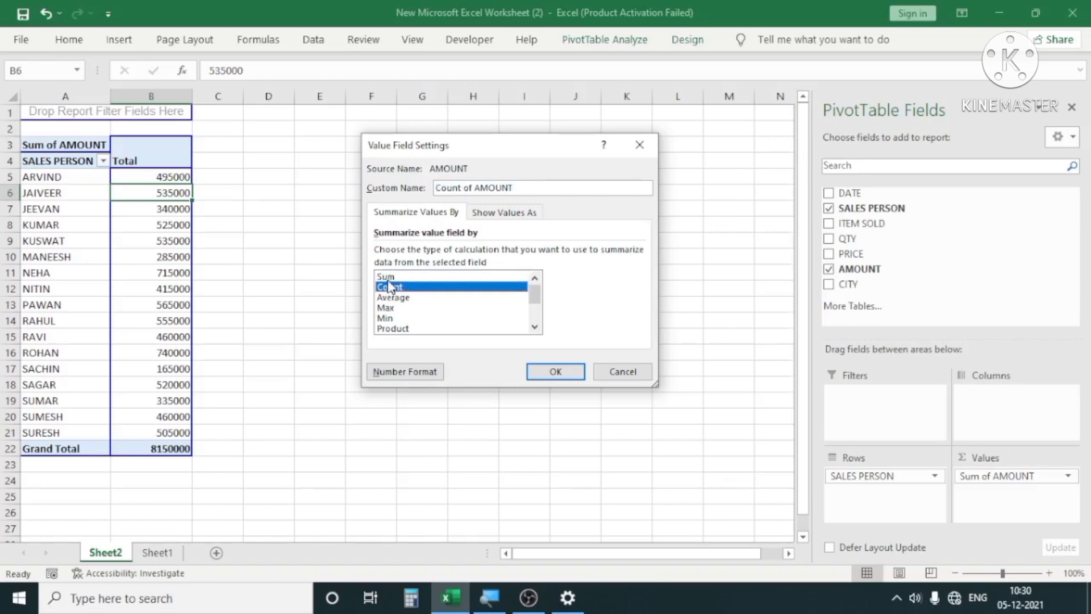
click(389, 277)
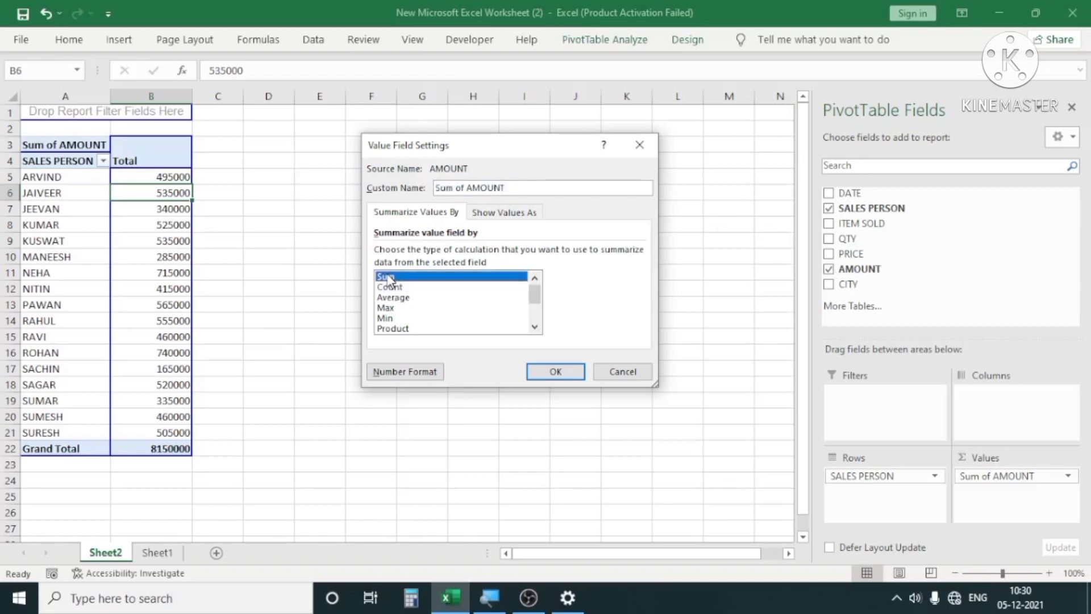
click(556, 372)
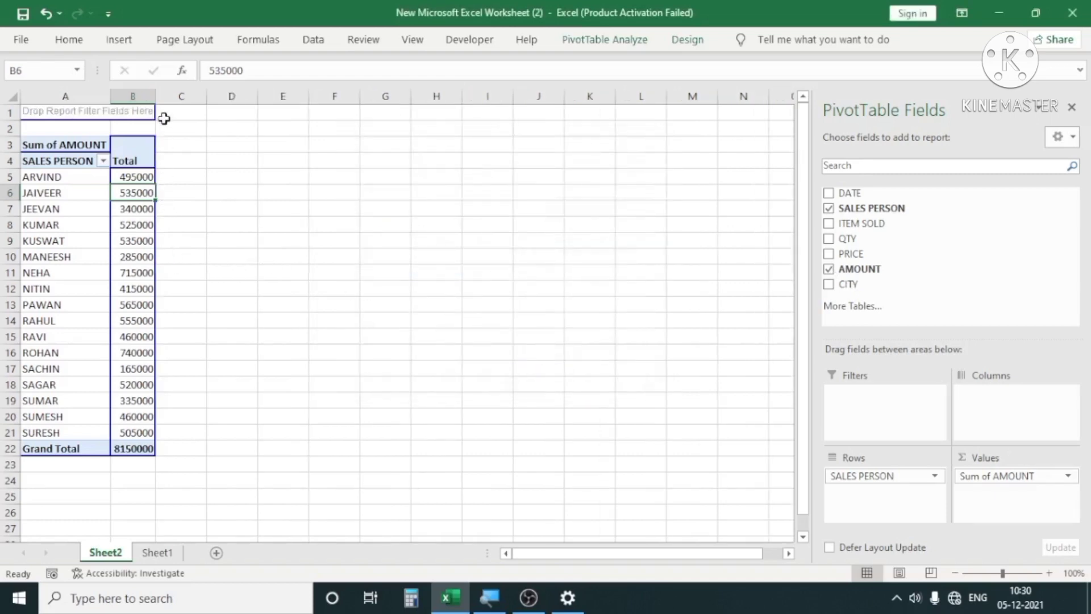
Widen column B of the PivotTable and check several sales persons against their amounts
drag(155, 100, 177, 100)
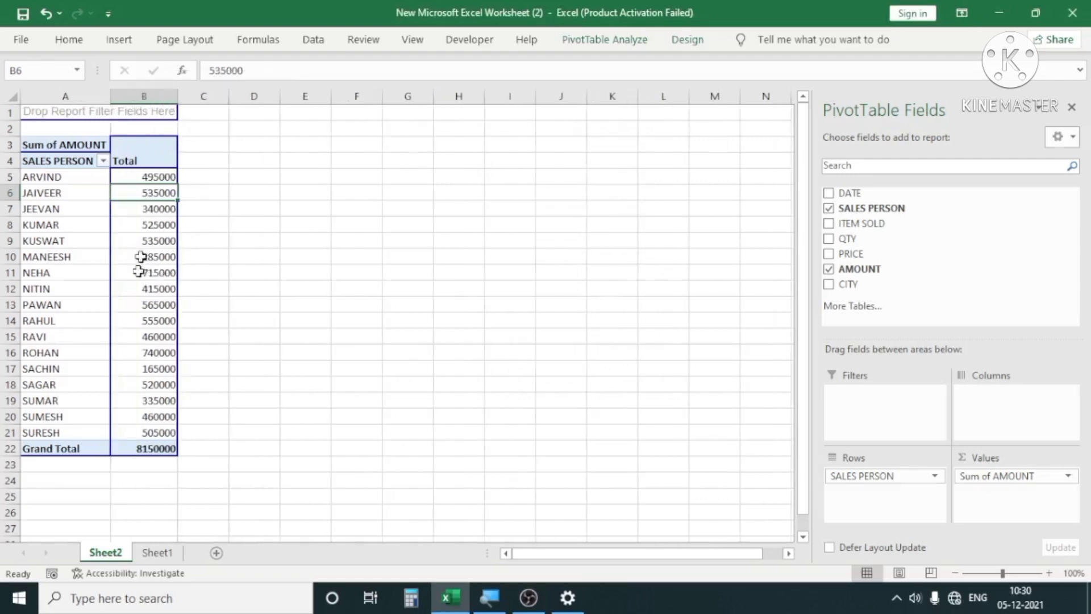
click(69, 293)
click(117, 288)
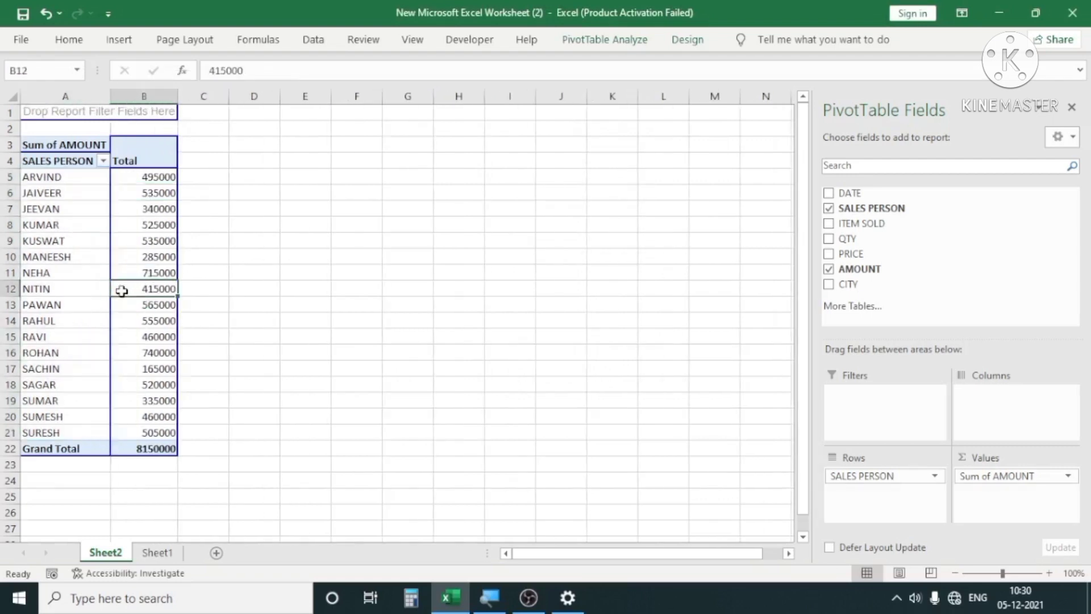
click(65, 262)
click(116, 269)
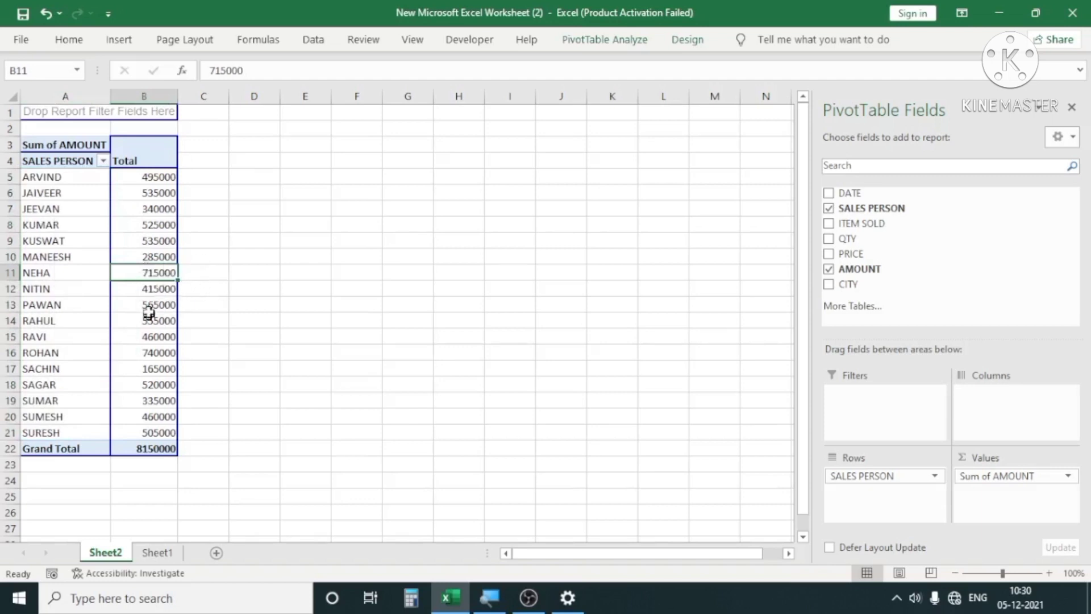
click(85, 229)
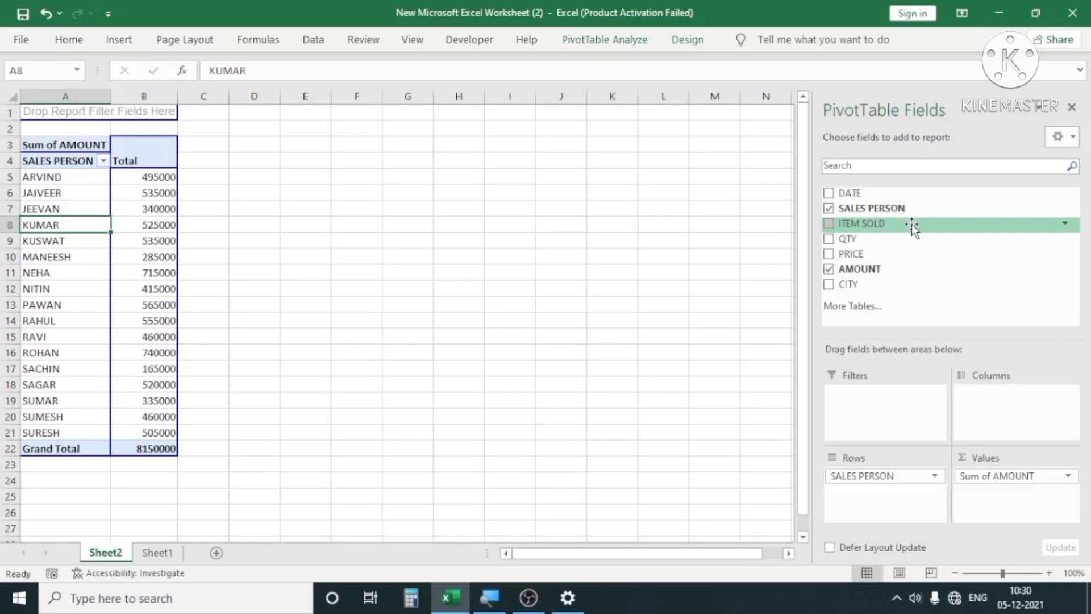
Add ITEM SOLD as a second row field below SALES PERSON and look through the item breakdown
drag(912, 226, 966, 406)
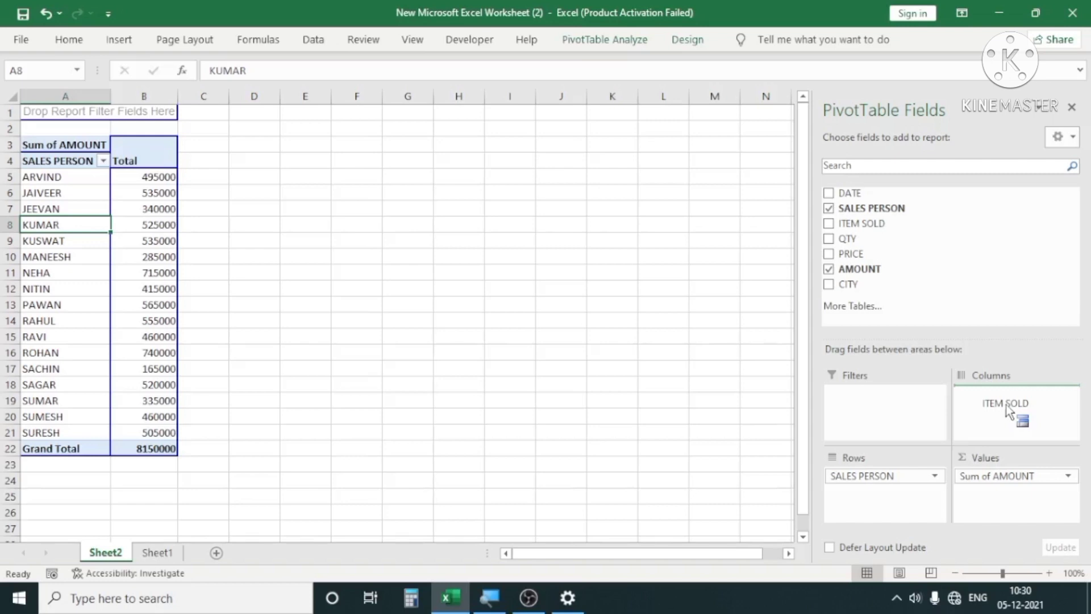
drag(1006, 405, 851, 507)
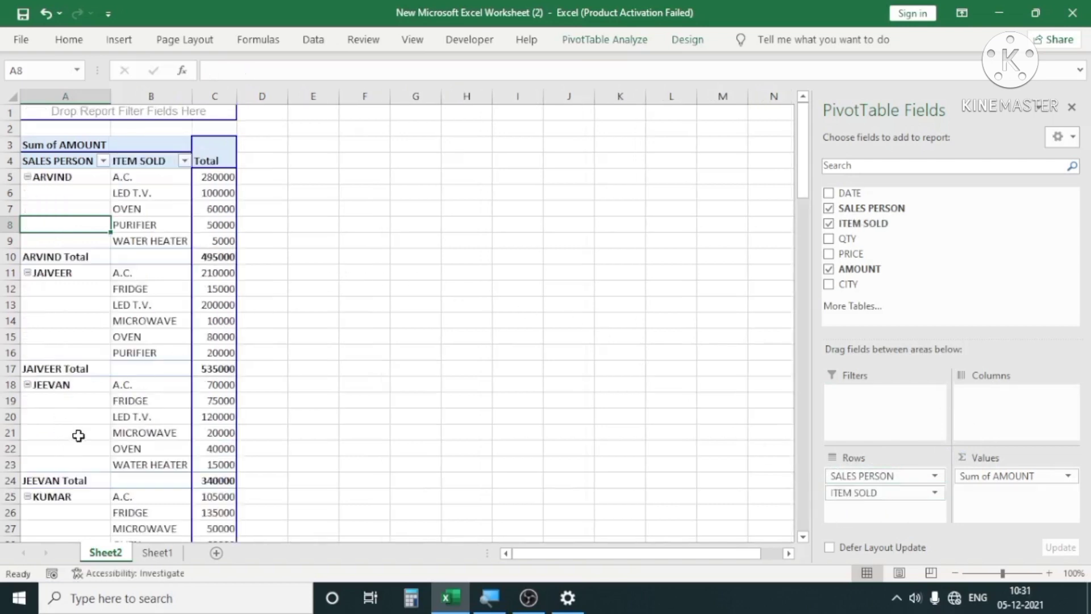
scroll(78, 436, down, 18)
scroll(83, 433, up, 18)
Move the ITEM SOLD field from the Rows area to the Columns area of the PivotTable
drag(850, 495, 995, 395)
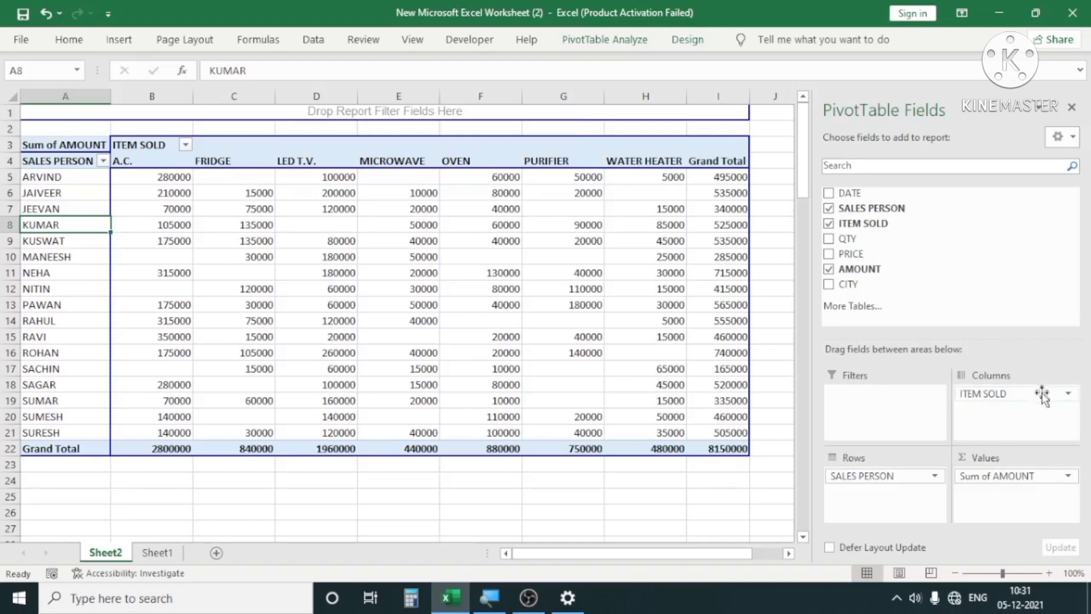
click(560, 316)
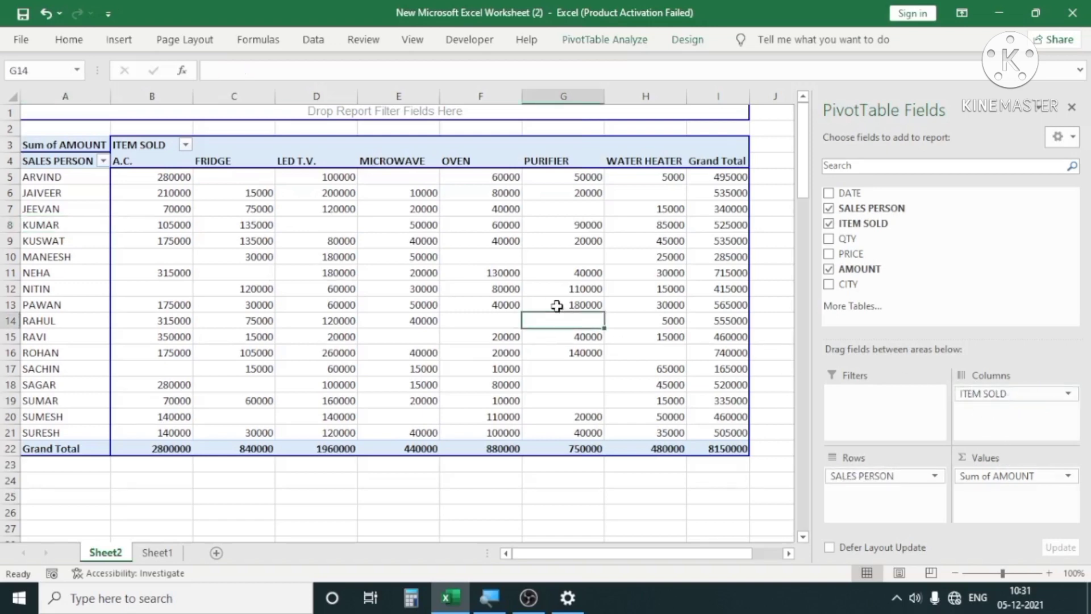
scroll(152, 239, up, 1)
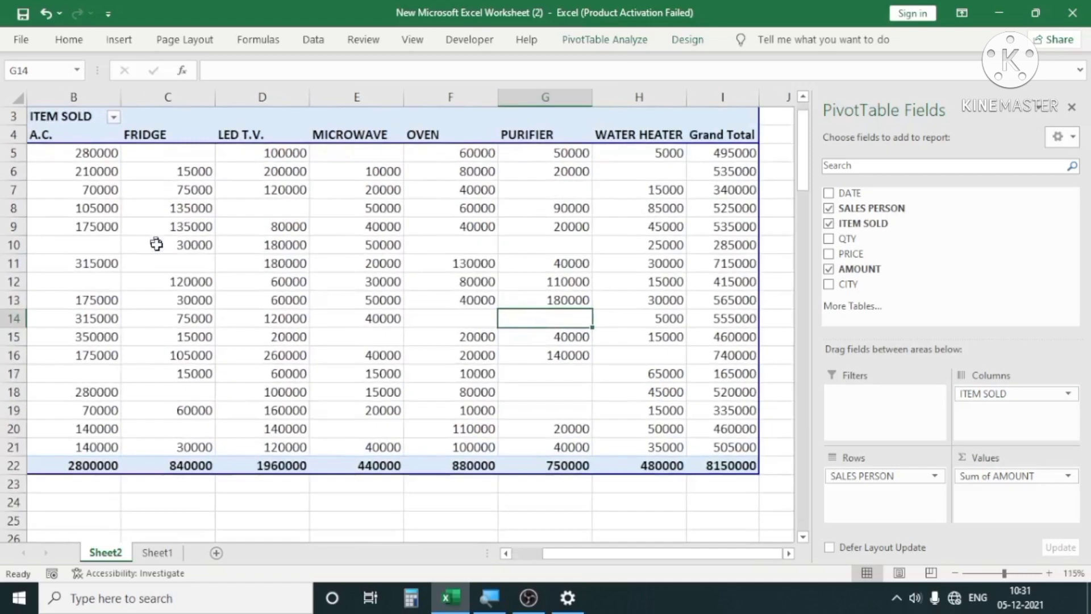
Examine the PivotTable, checking the first sales person's amount for each item and looking over all sales persons against all items
drag(557, 554, 530, 557)
click(125, 225)
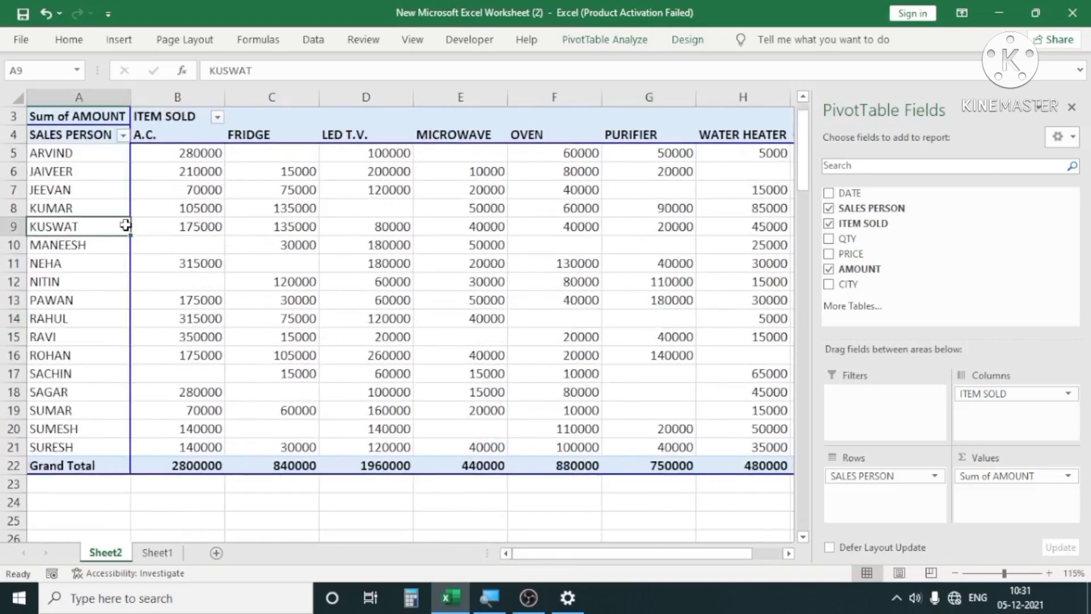
scroll(181, 249, up, 1)
click(164, 191)
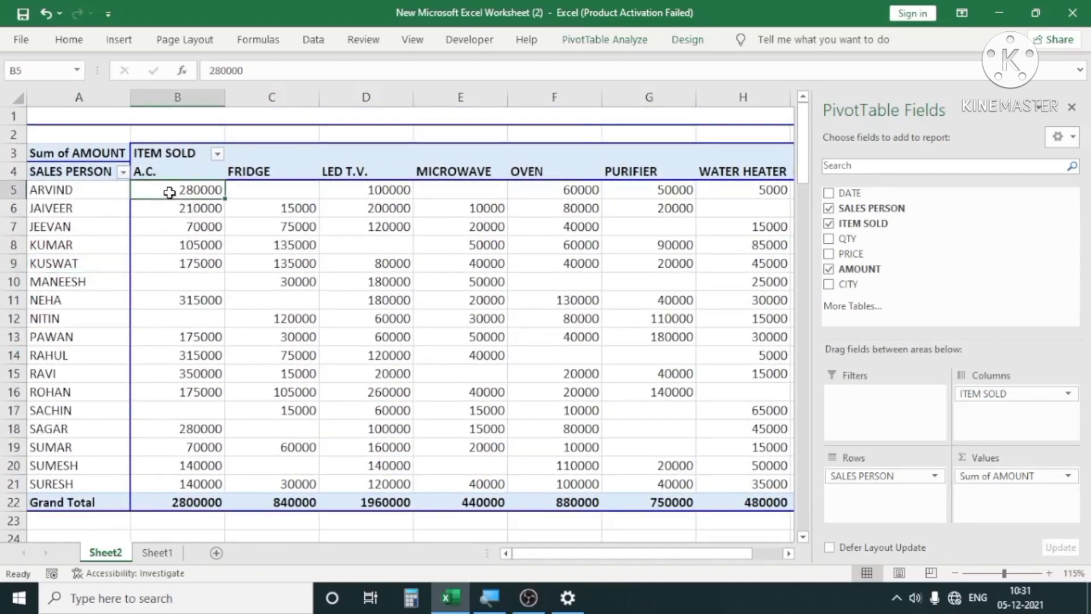
click(203, 263)
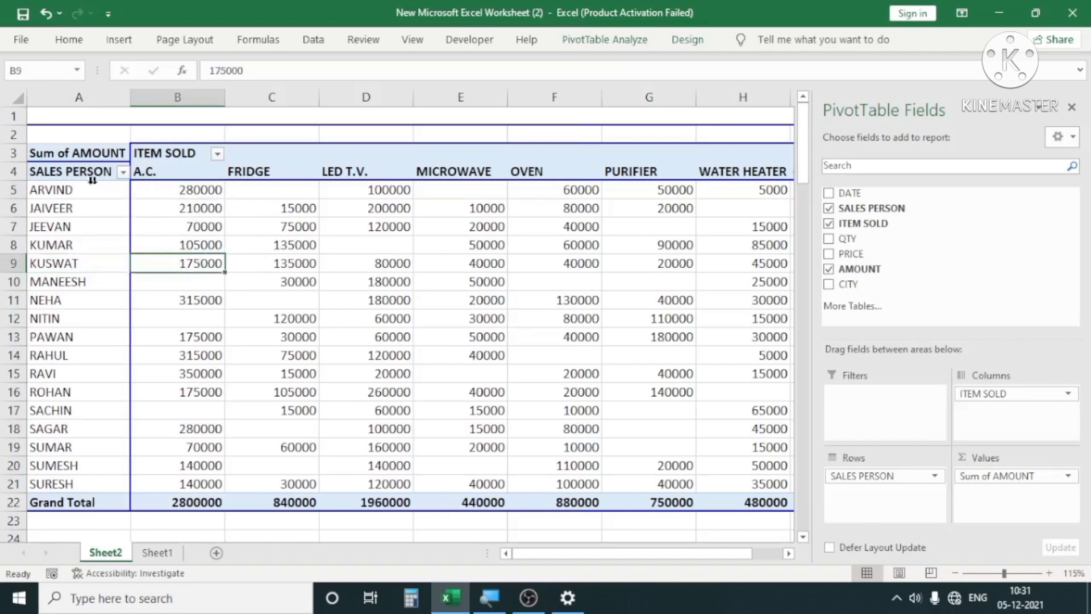
click(45, 192)
click(163, 187)
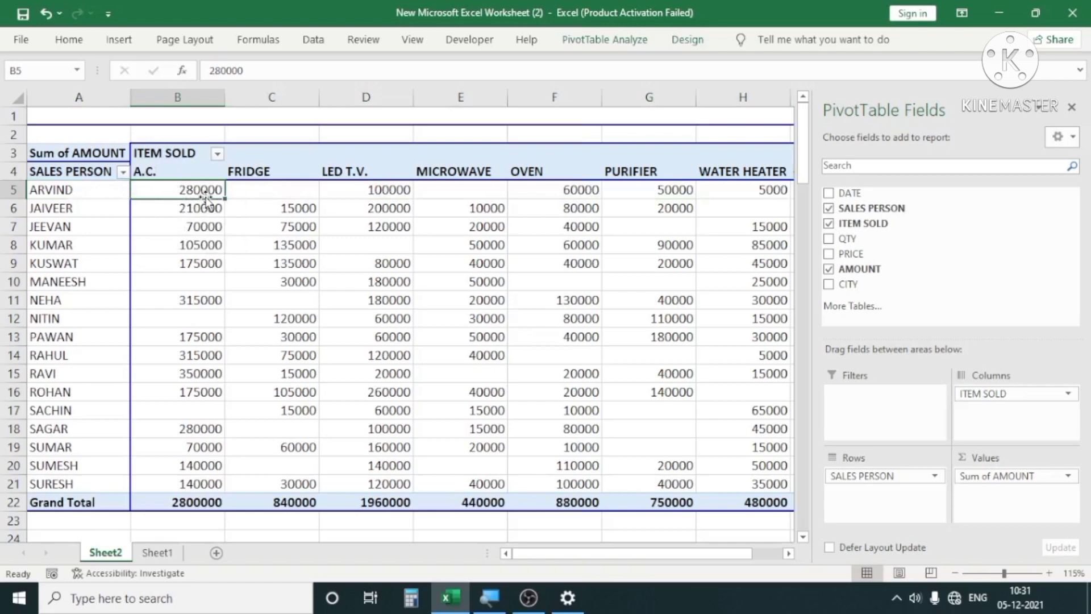
click(263, 192)
click(261, 166)
click(280, 204)
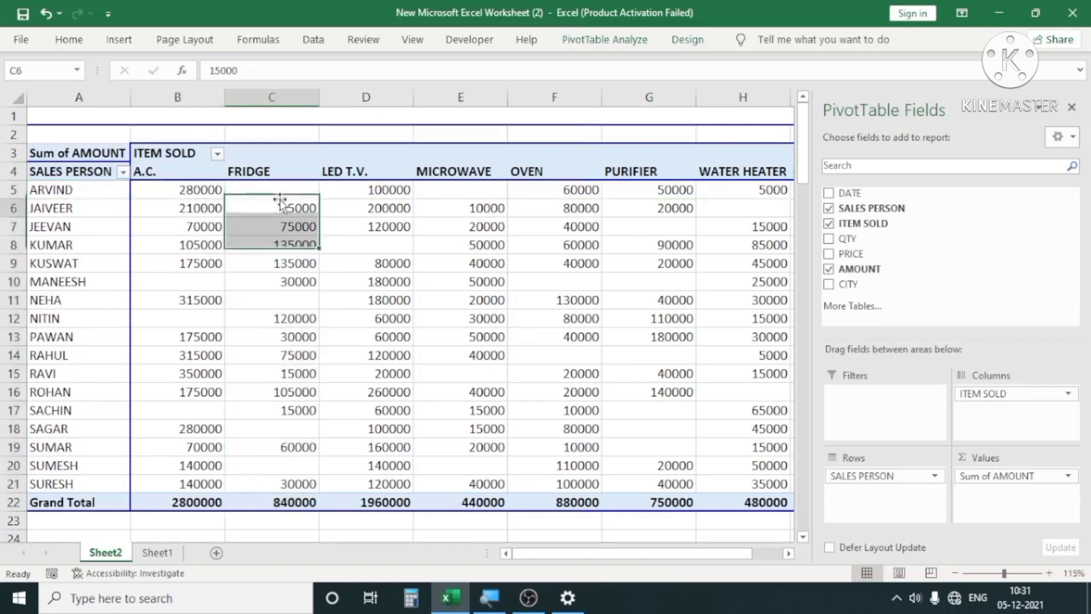
click(362, 170)
click(383, 188)
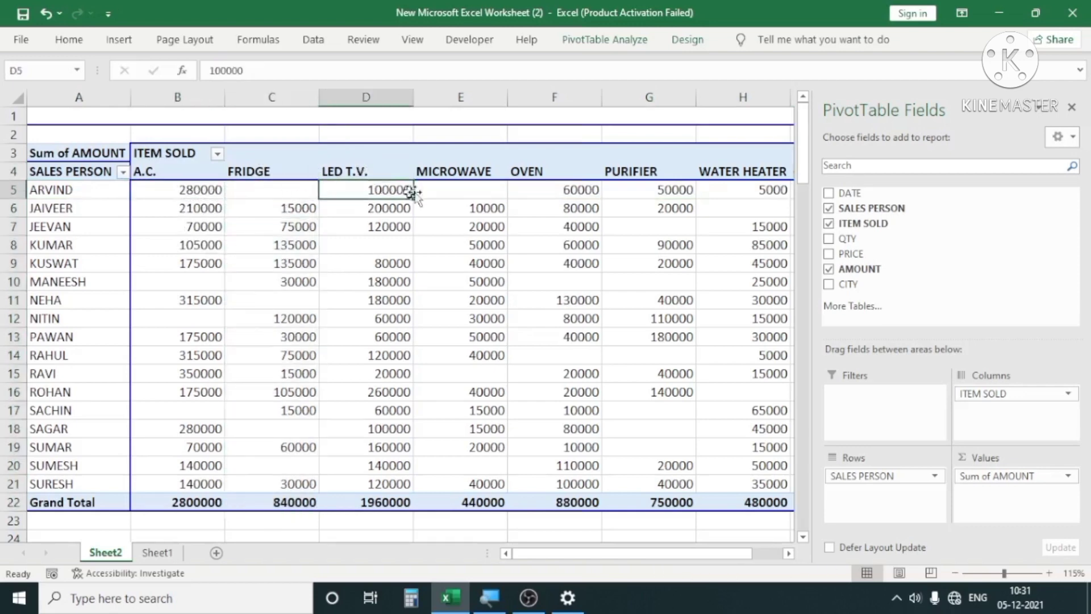
click(449, 167)
click(471, 194)
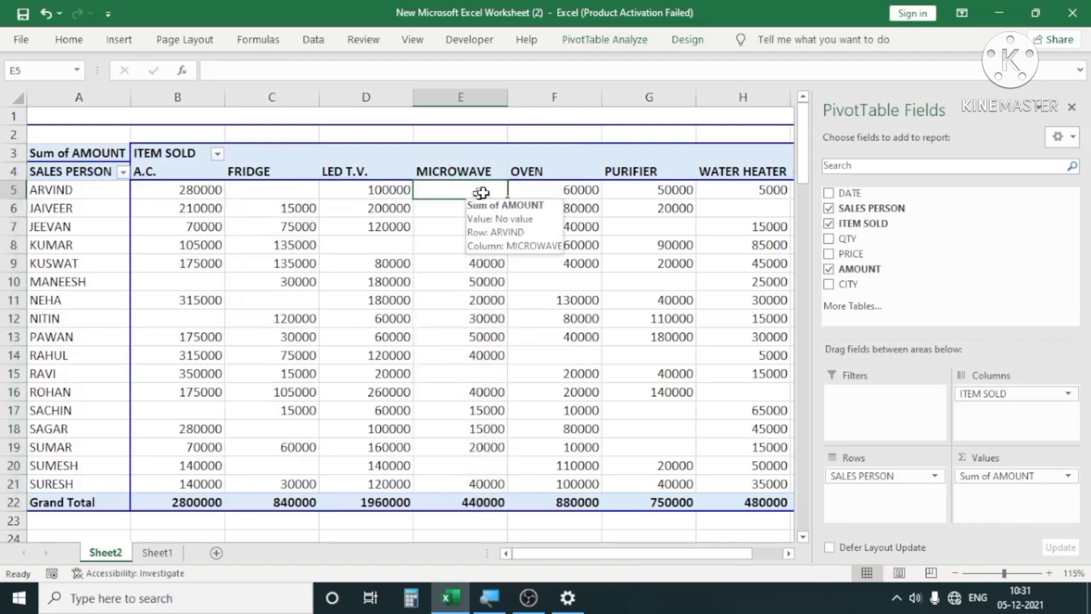
click(574, 172)
click(578, 194)
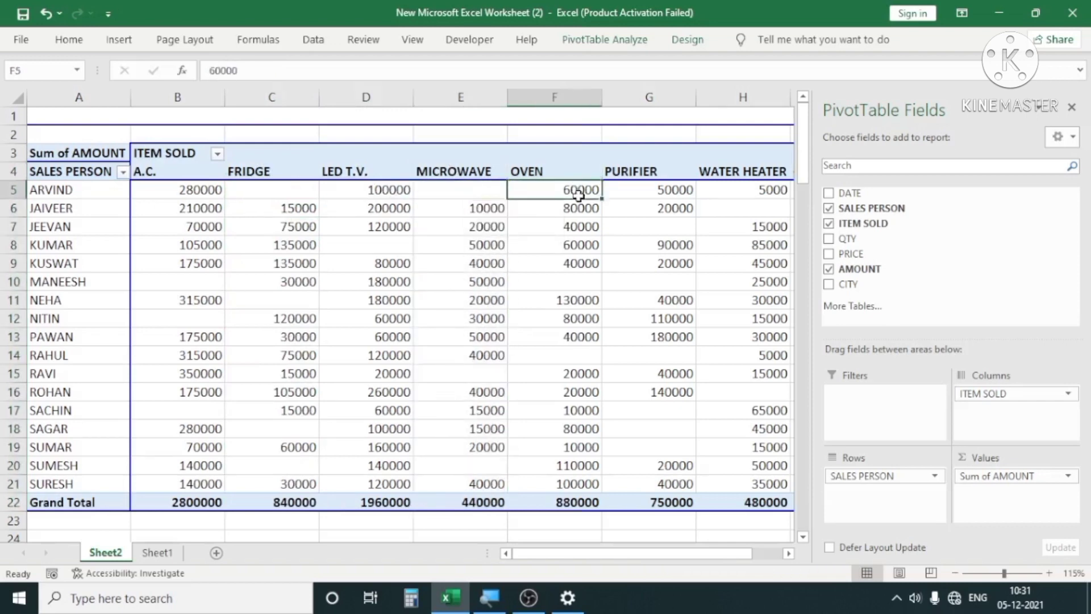
click(628, 192)
click(651, 172)
click(653, 191)
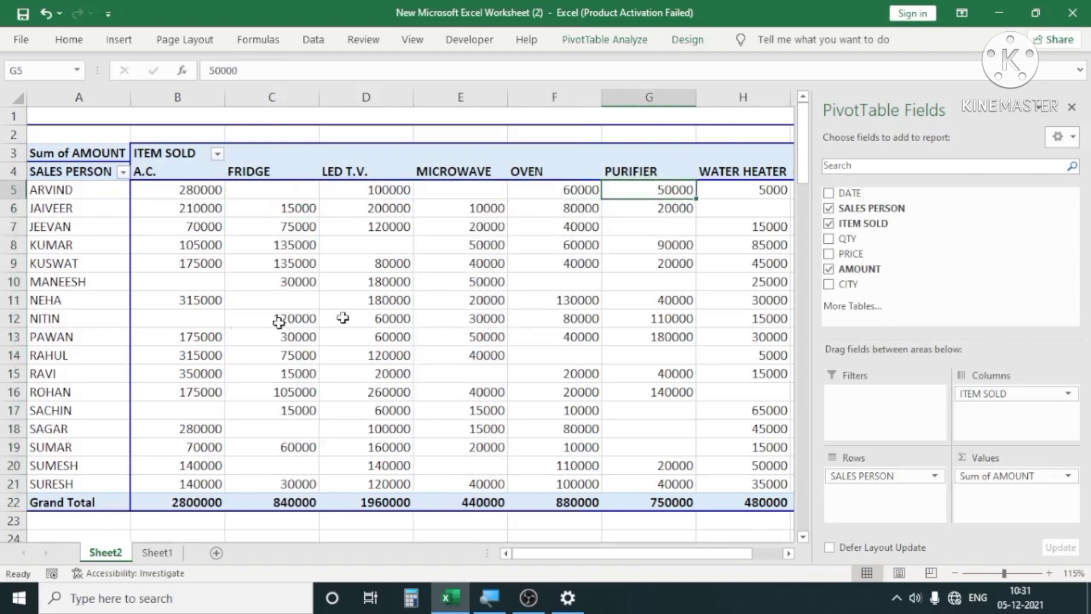
drag(84, 196, 85, 484)
drag(152, 172, 784, 283)
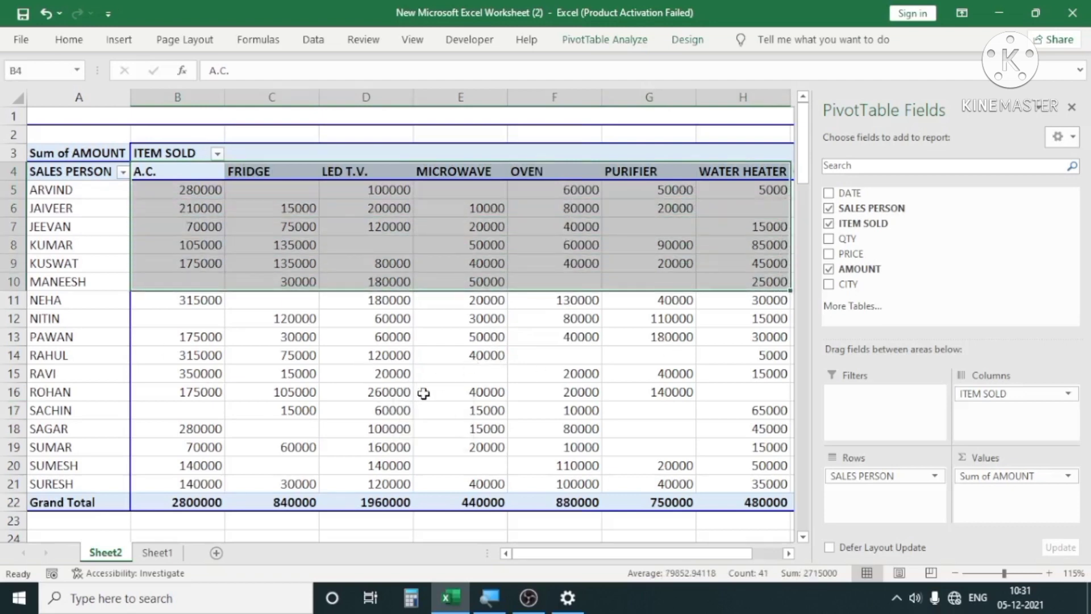
scroll(423, 393, down, 1)
click(419, 511)
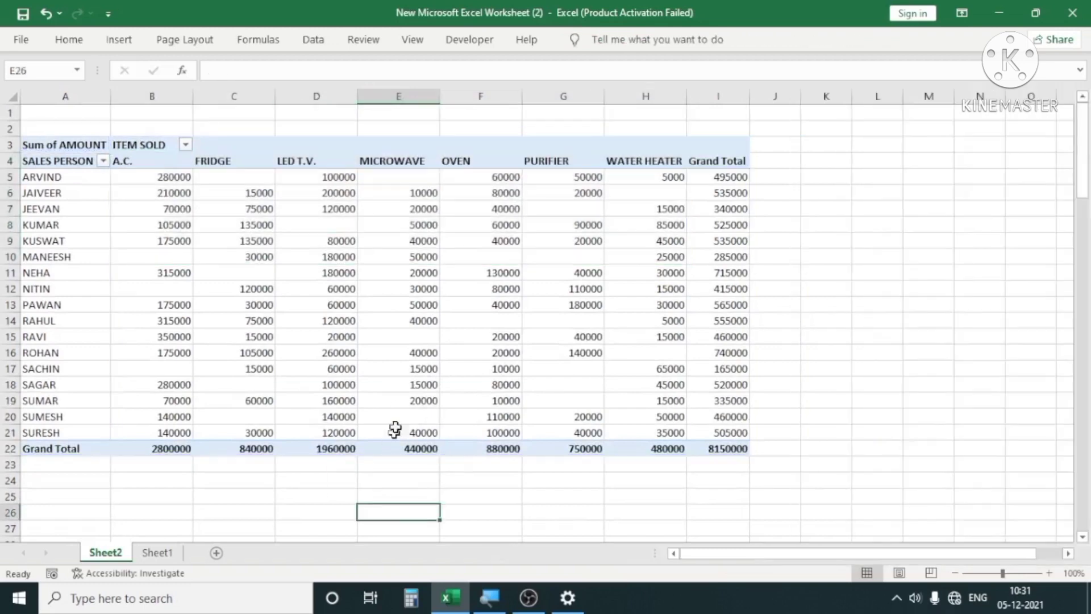
Add the CITY field to the Filters area of the PivotTable
click(318, 317)
mouse_move(404, 308)
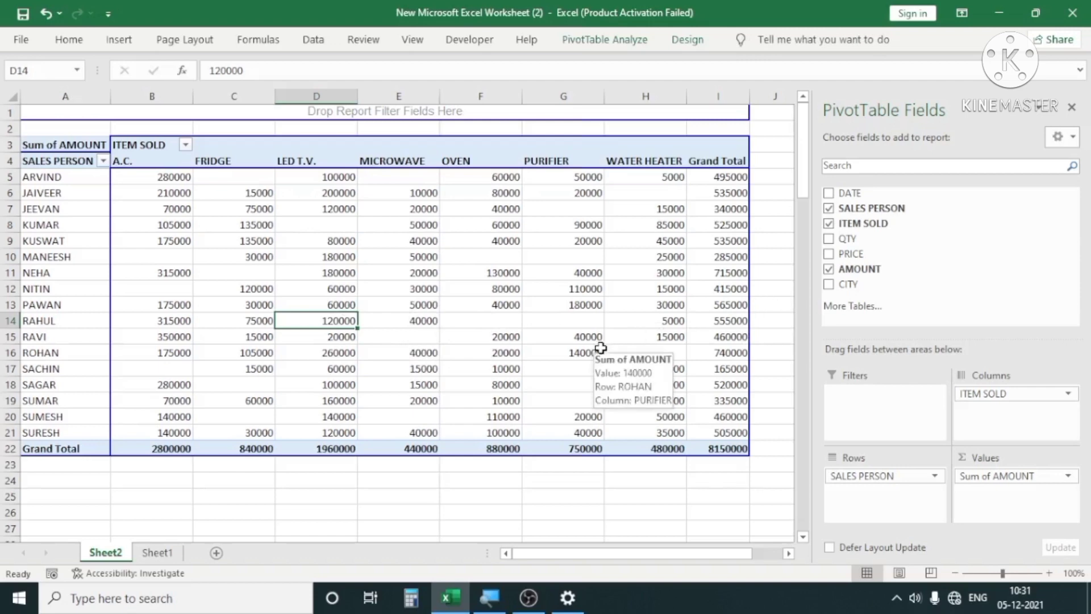
click(205, 225)
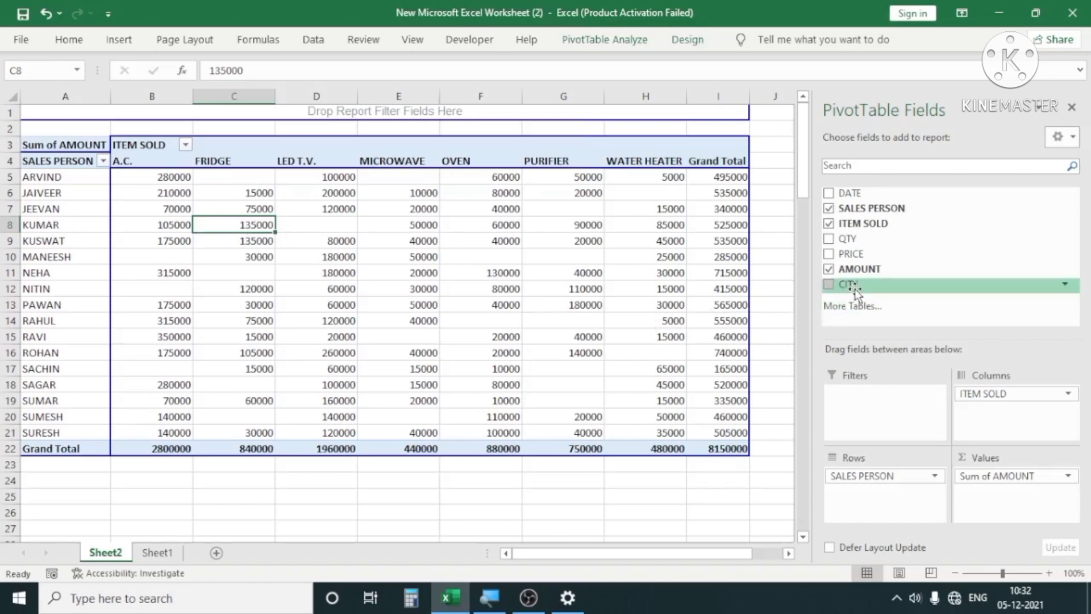
drag(875, 288, 847, 394)
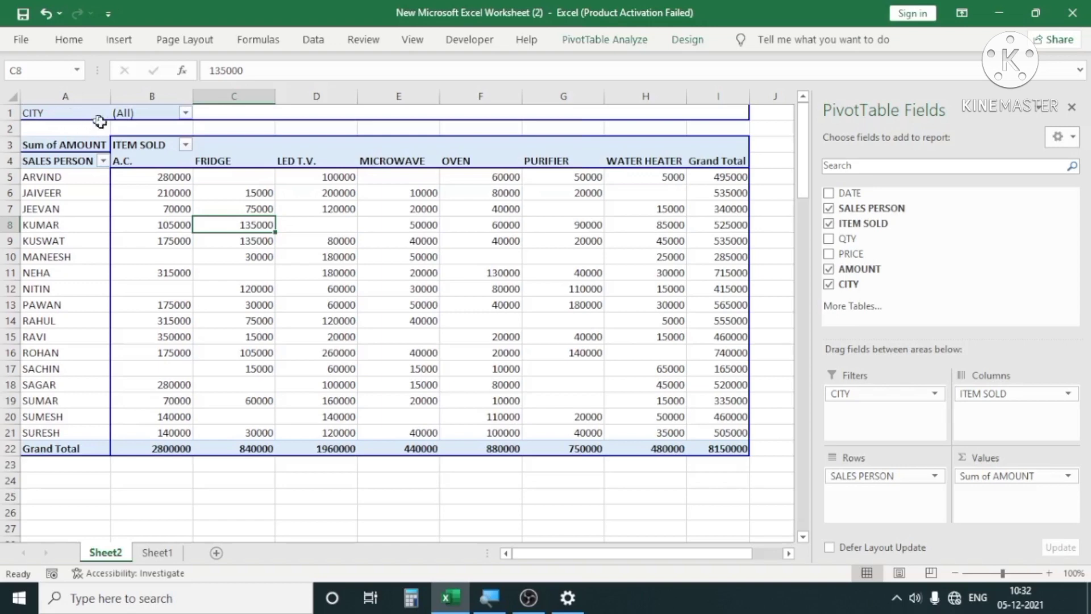
Filter the PivotTable by CITY to show only DELHI and look over the amounts
click(185, 114)
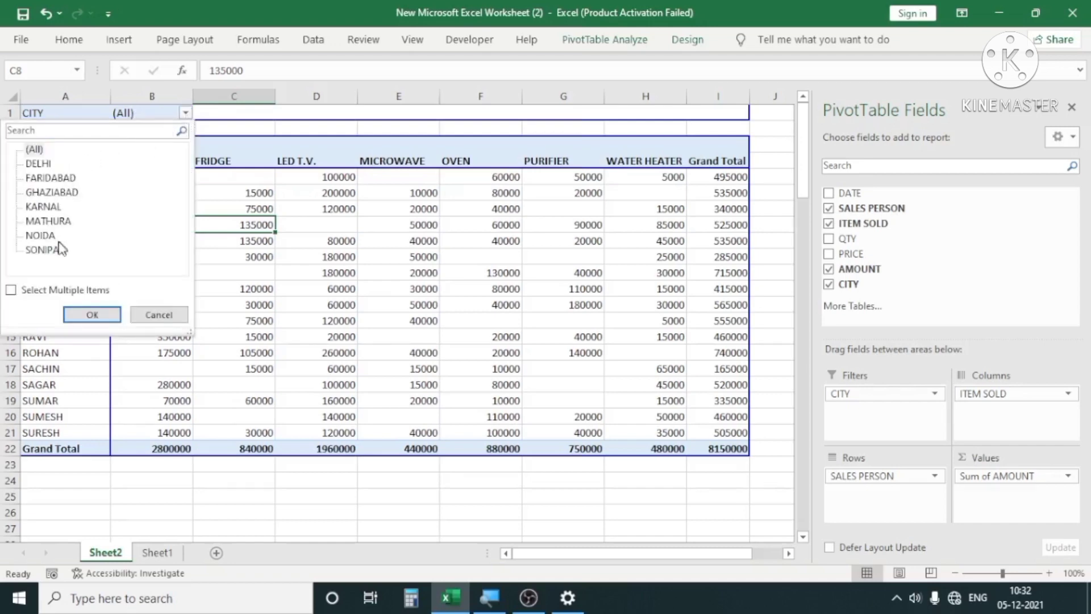
click(46, 168)
click(93, 315)
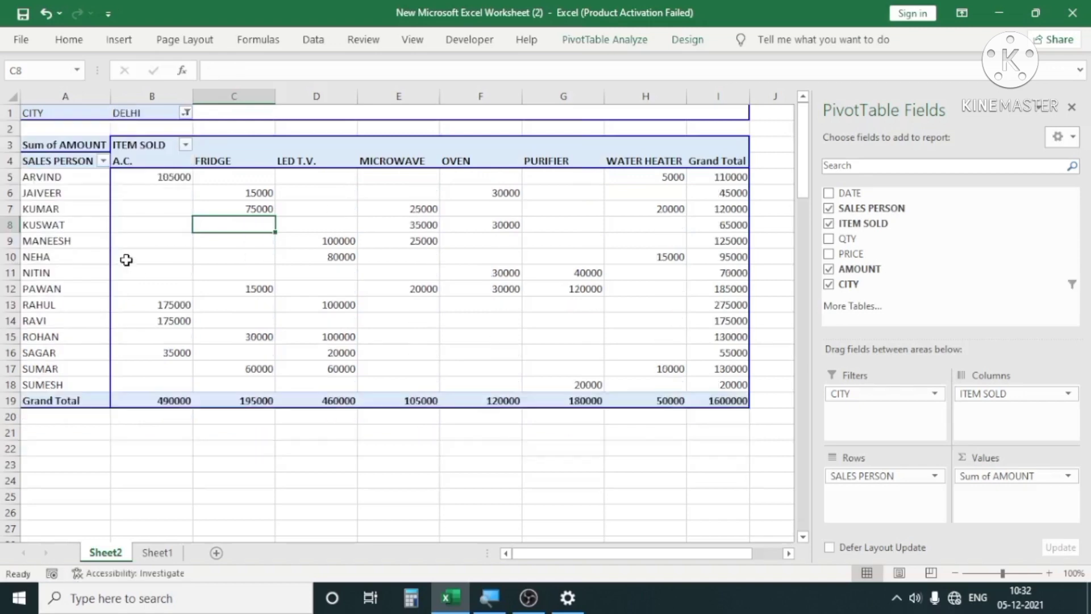
click(341, 291)
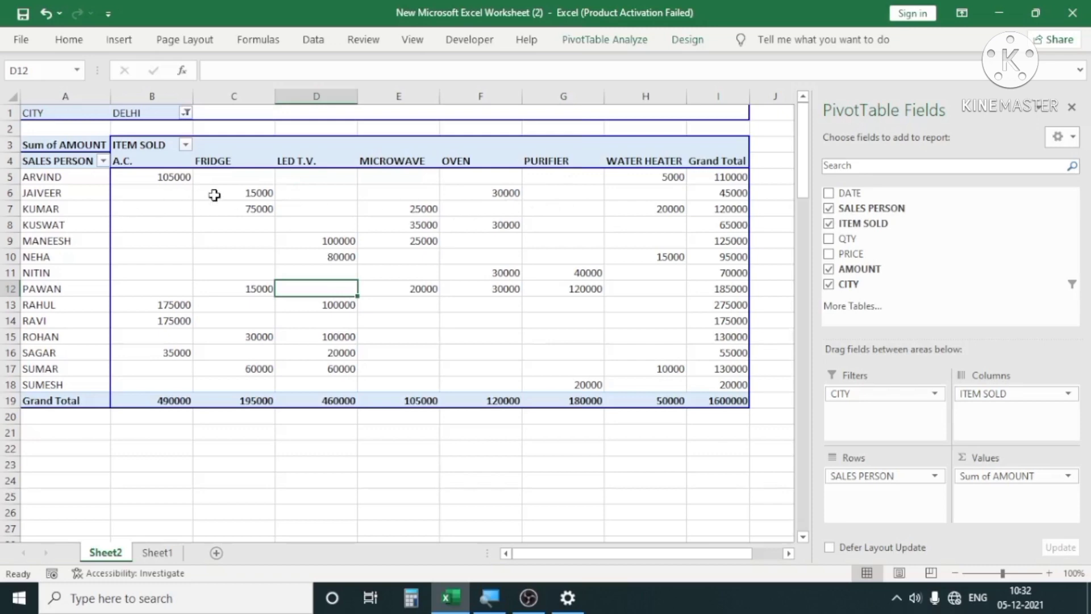
Change the CITY filter of the PivotTable to KARNAL and check the resulting amounts
mouse_move(216, 195)
click(185, 113)
click(56, 181)
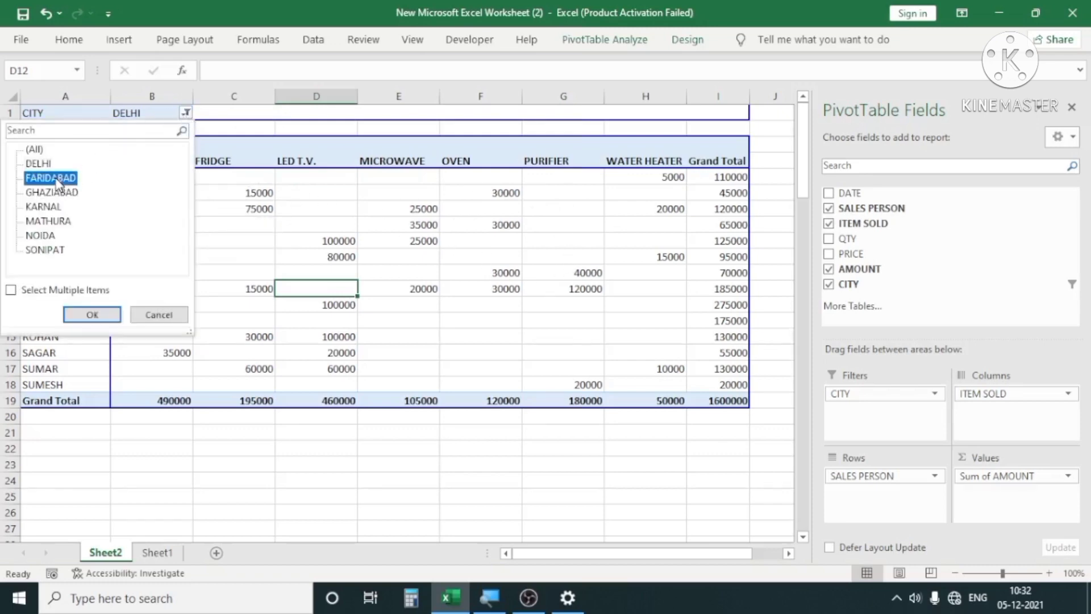
click(52, 210)
click(45, 192)
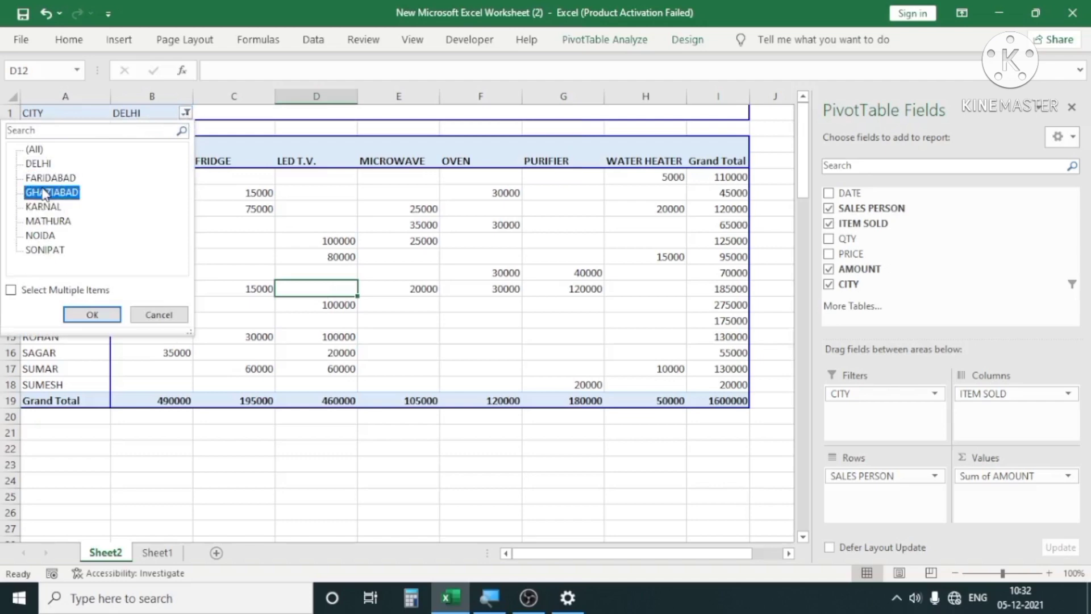
click(54, 238)
click(36, 206)
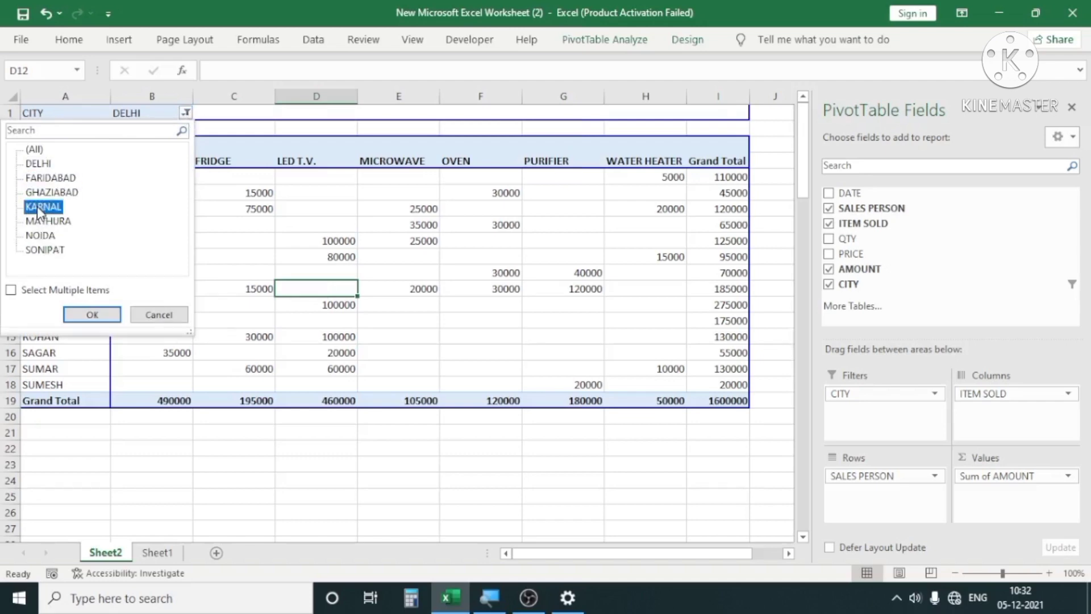
click(107, 318)
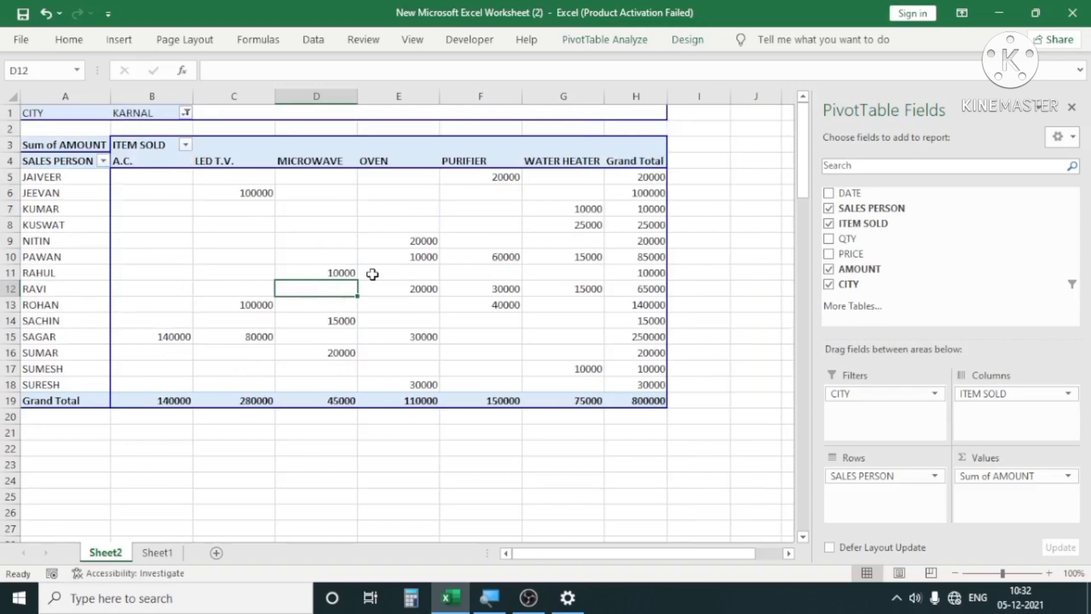
click(373, 273)
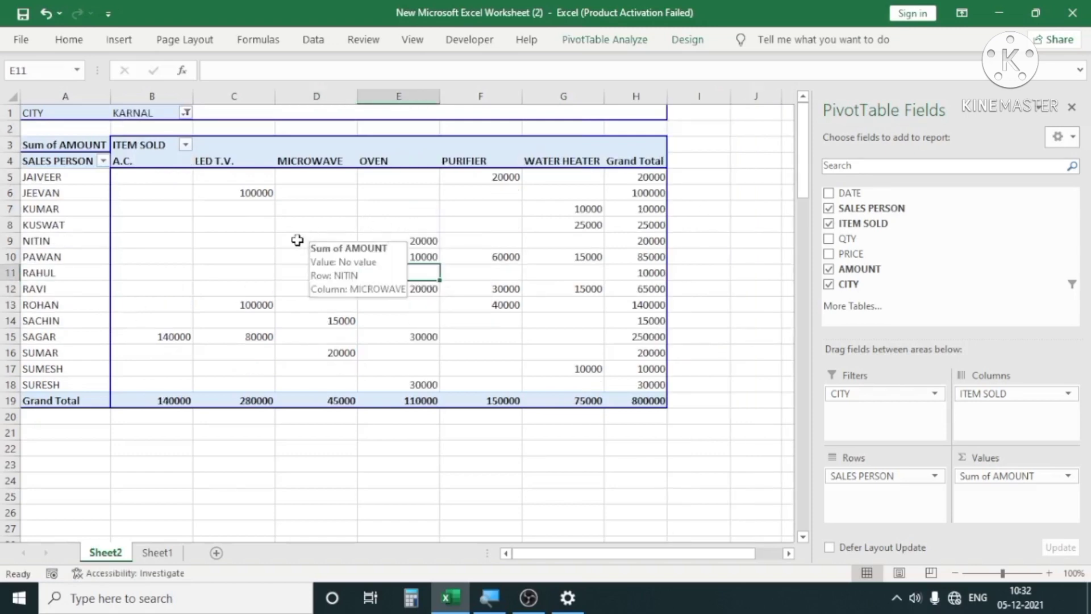
click(271, 227)
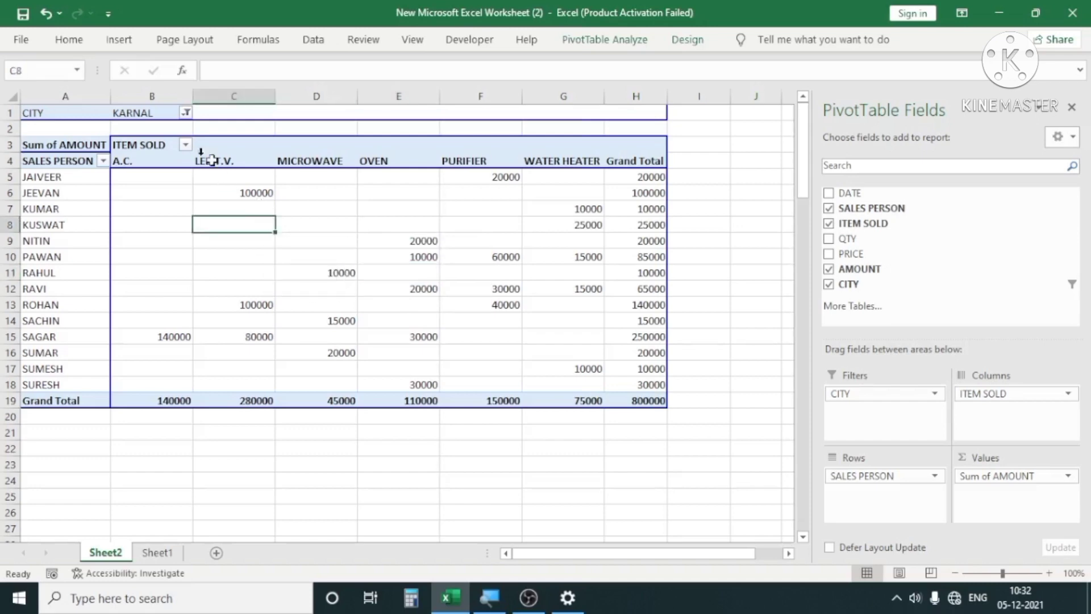
Allow multiple items in the CITY filter and show FARIDABAD, KARNAL and SONIPAT together
click(186, 113)
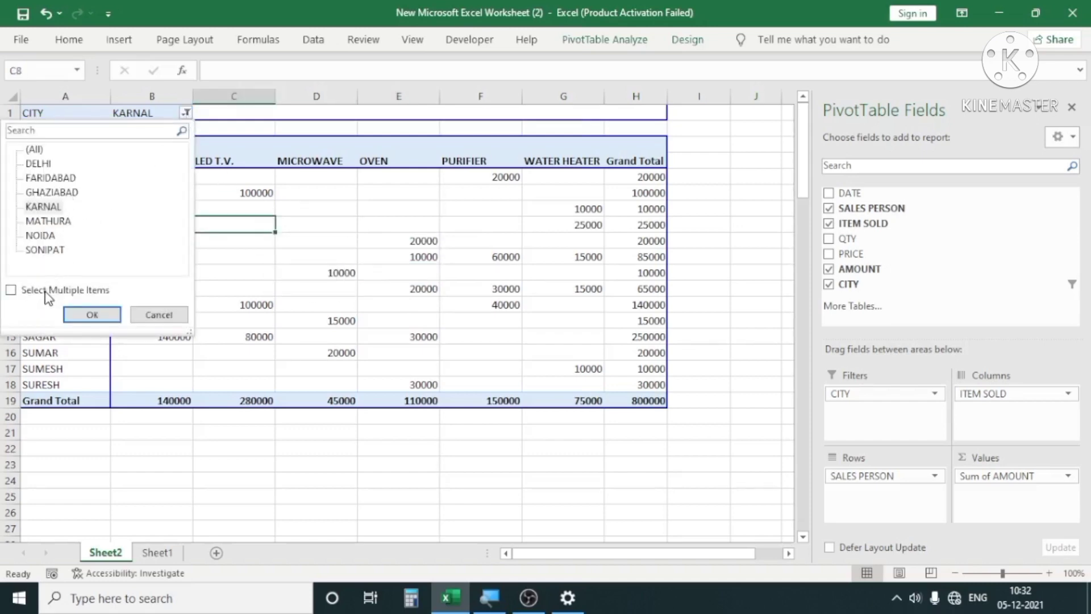
click(13, 291)
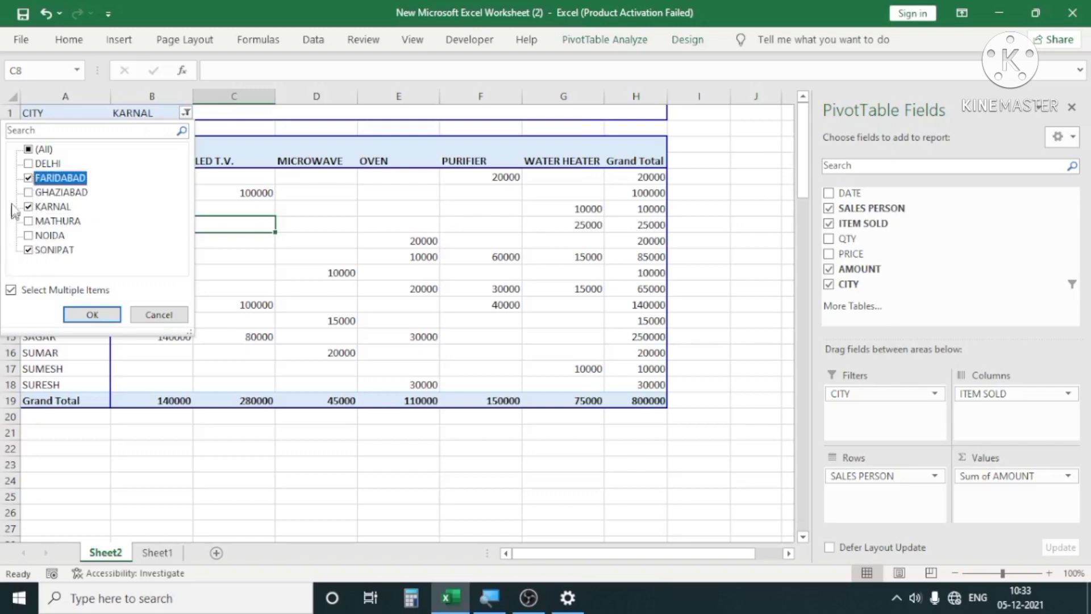
click(89, 314)
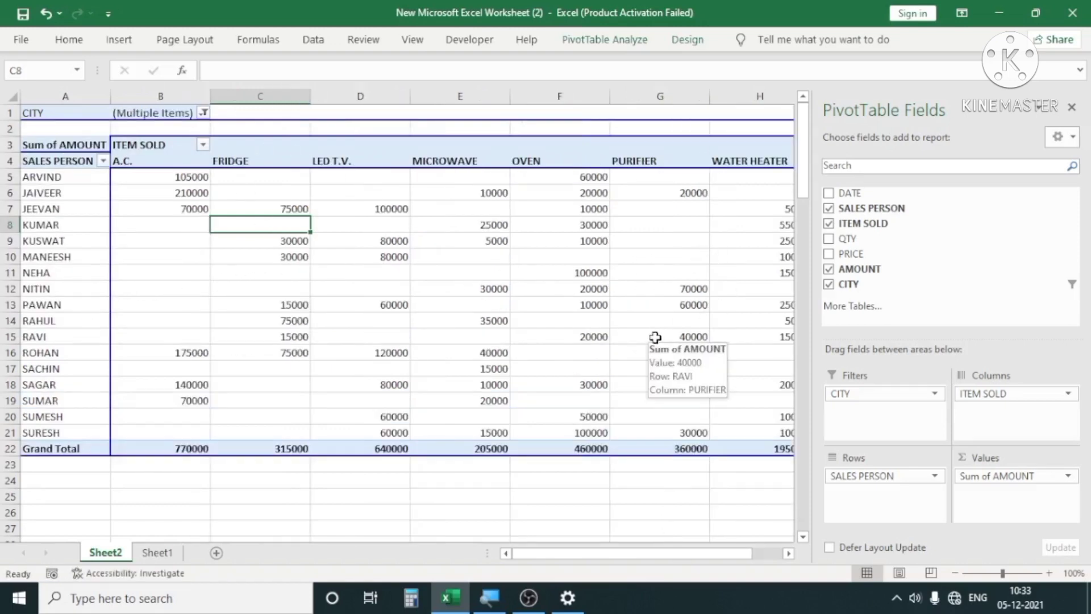
click(495, 332)
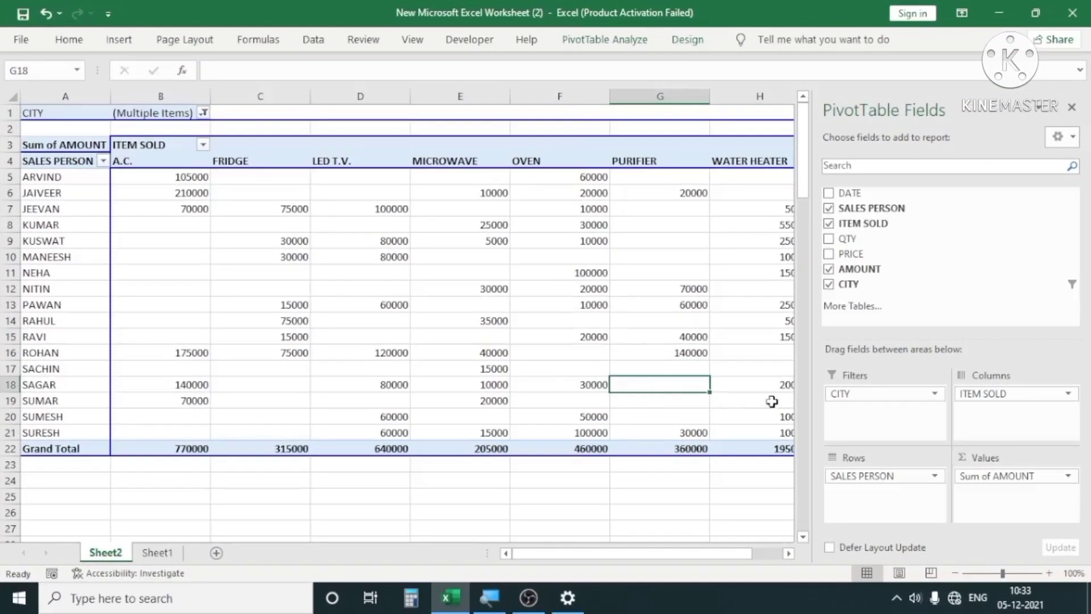
Remove CITY, ITEM SOLD and SALES PERSON from the PivotTable areas, leaving only Sum of AMOUNT
drag(884, 393, 887, 261)
drag(998, 405, 909, 253)
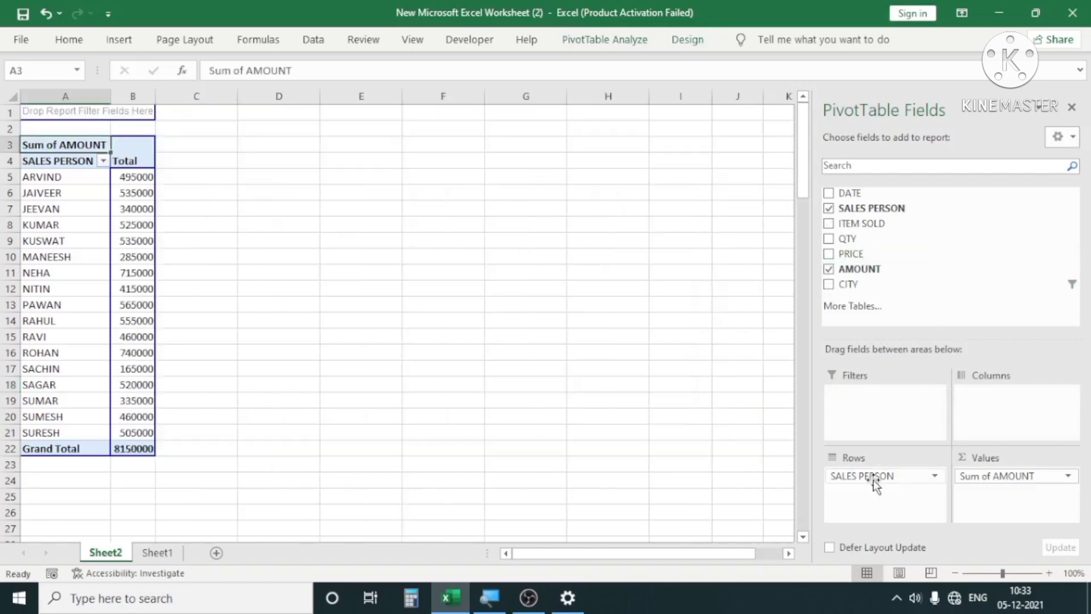
drag(874, 477, 903, 233)
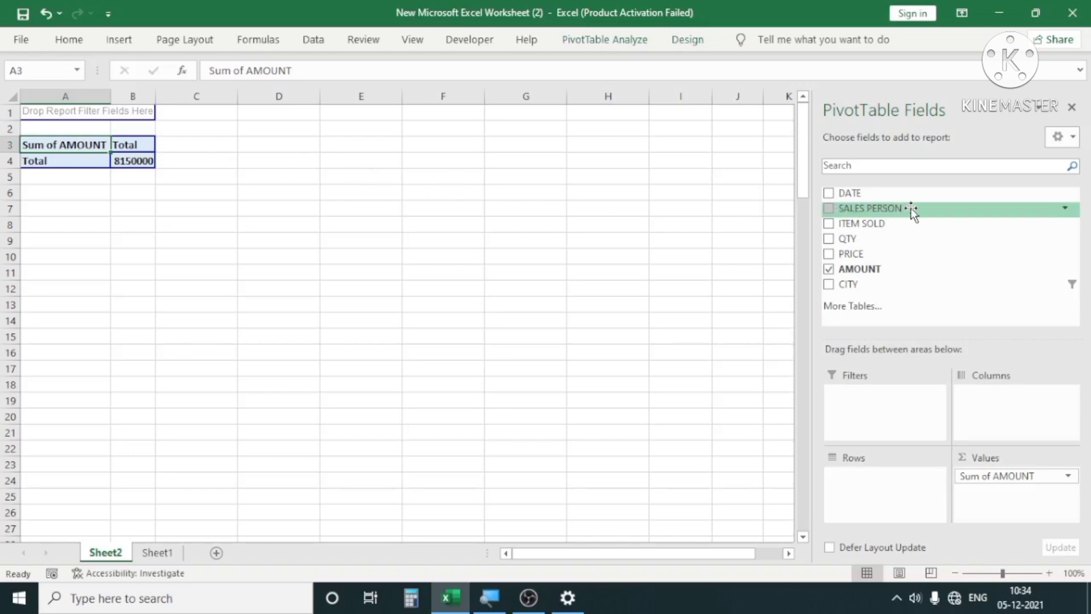
Place SALES PERSON in the Columns area and look along the sales persons and their amounts
drag(912, 210, 1001, 414)
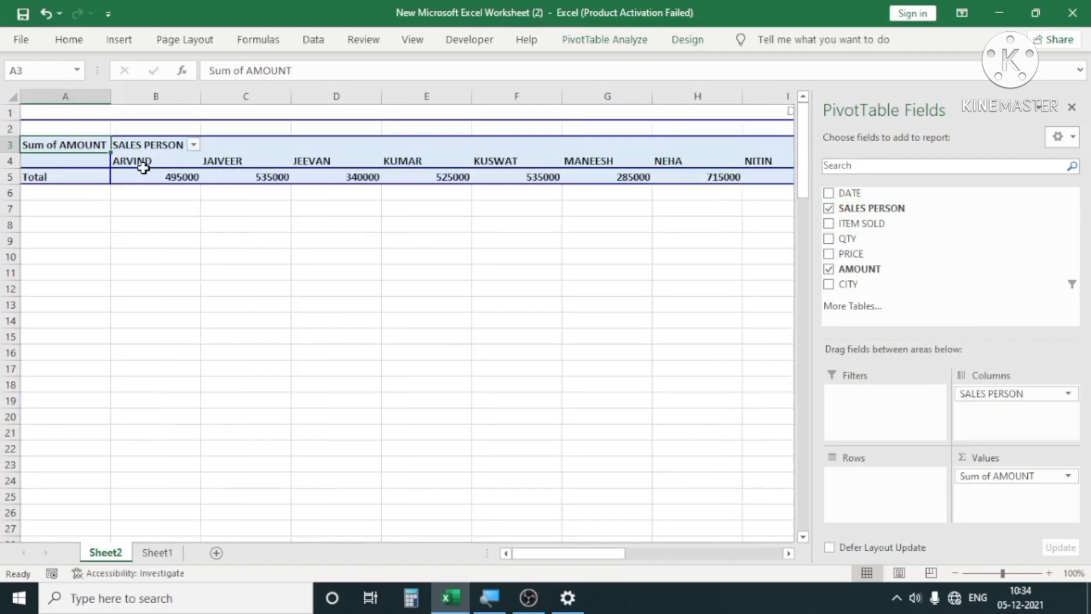
drag(144, 163, 786, 158)
click(517, 178)
click(155, 161)
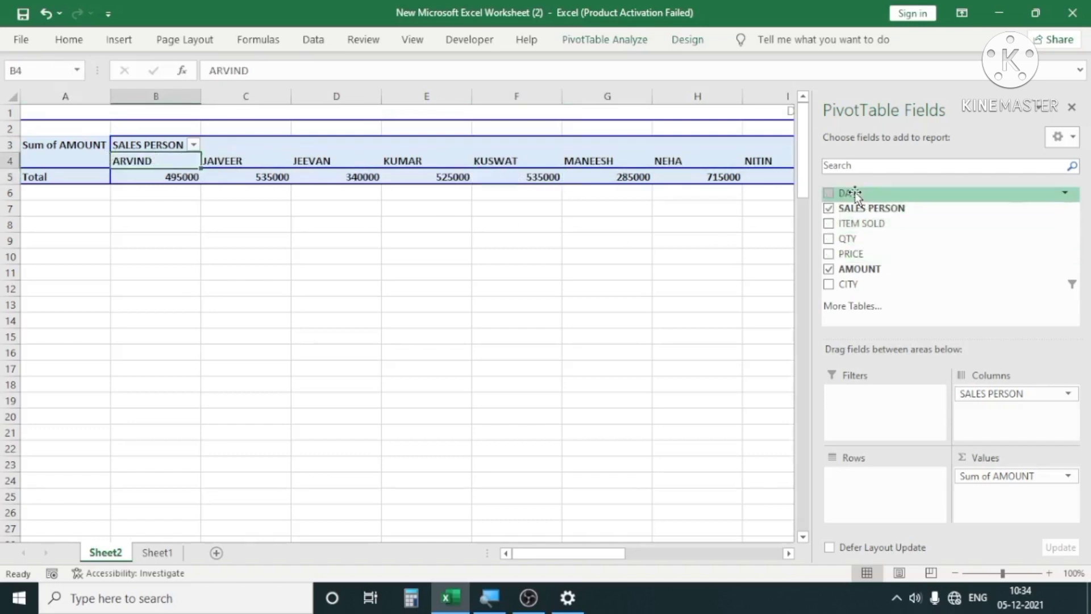
Add DATE to the Rows area, review the monthly rows, and remove the Months field to list individual dates
drag(858, 193, 849, 496)
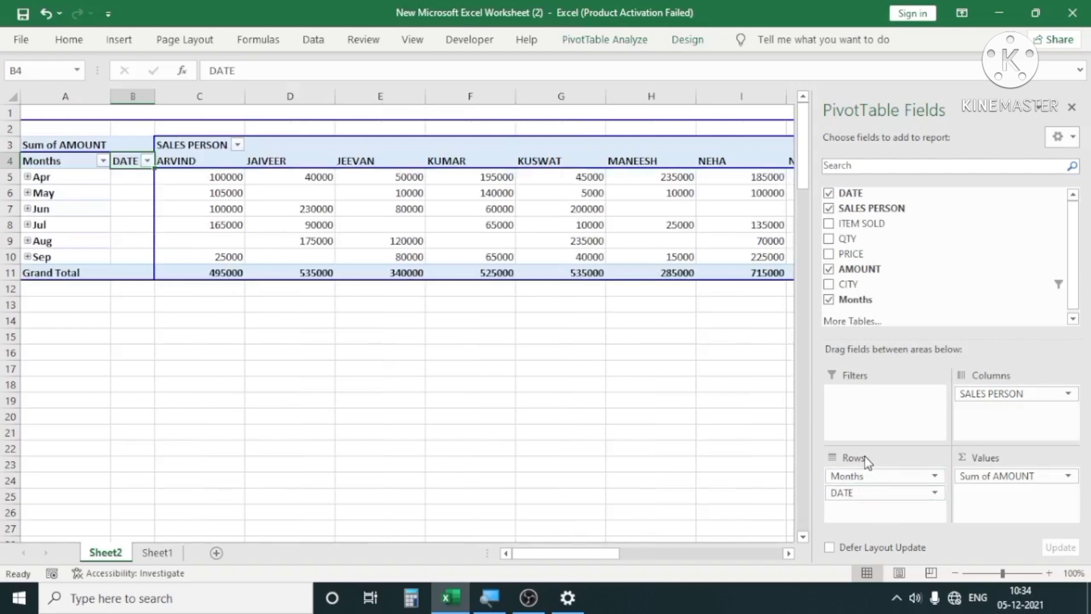
click(241, 211)
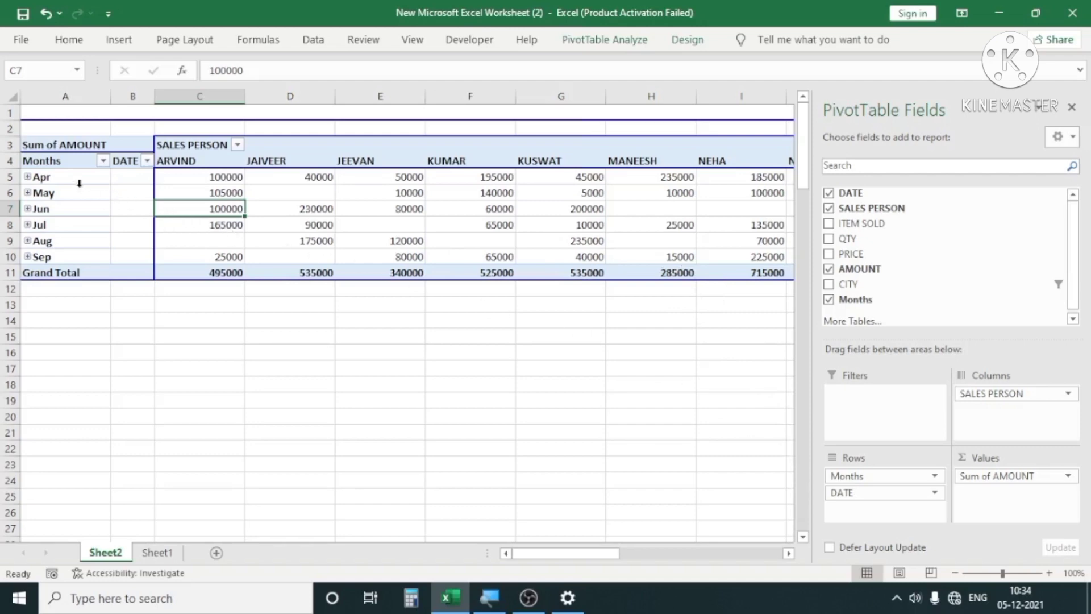
drag(63, 178, 59, 251)
click(232, 239)
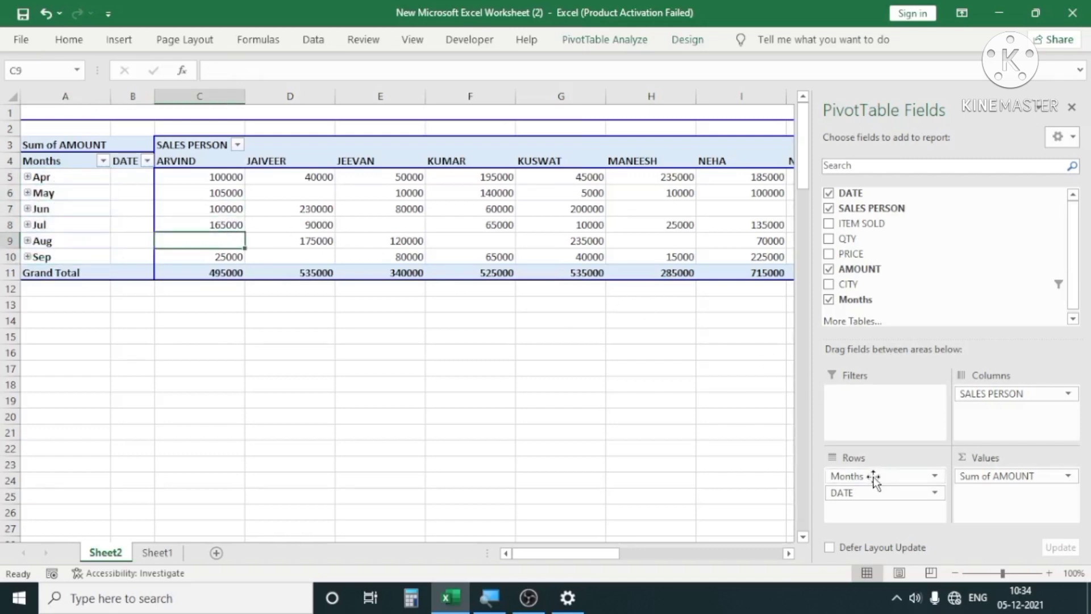
drag(875, 478, 898, 273)
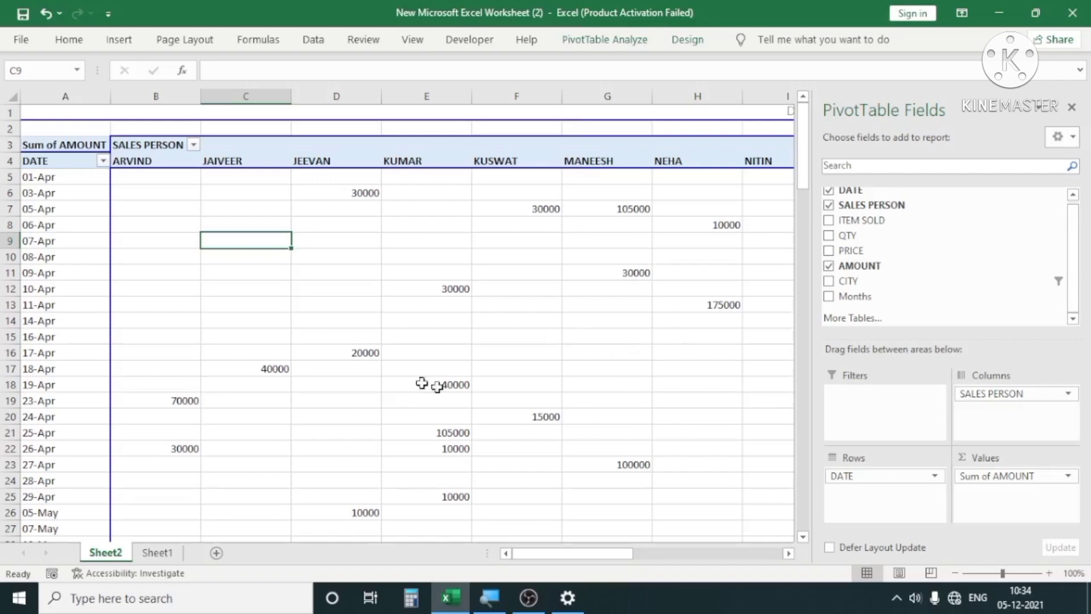
Look through the individual date rows of the PivotTable and return to its first rows
click(69, 259)
scroll(90, 370, down, 6)
click(93, 304)
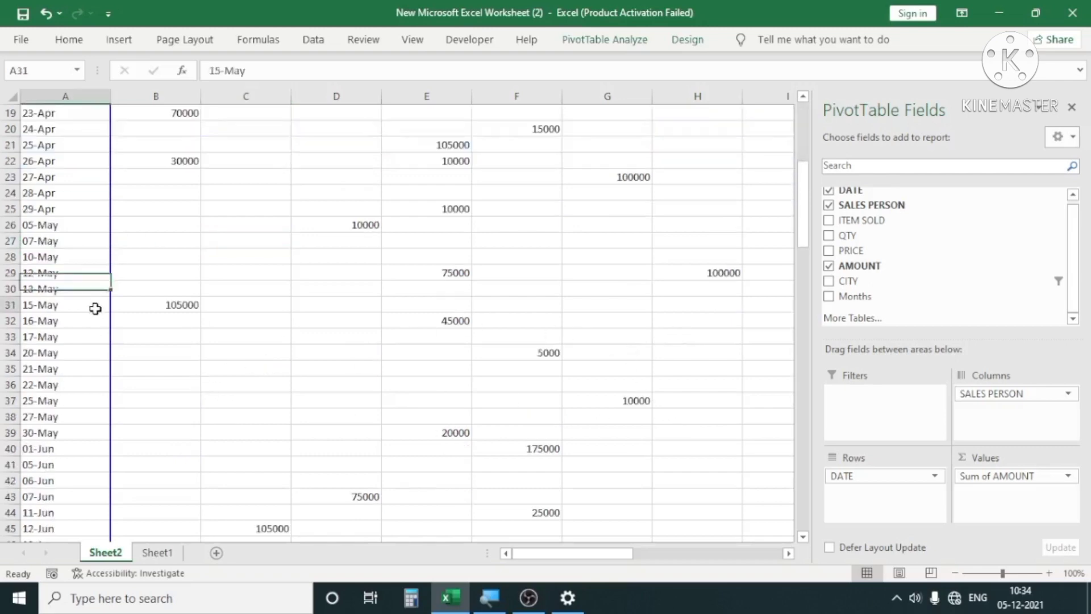
scroll(23, 441, down, 1)
scroll(305, 431, down, 10)
scroll(324, 416, up, 10)
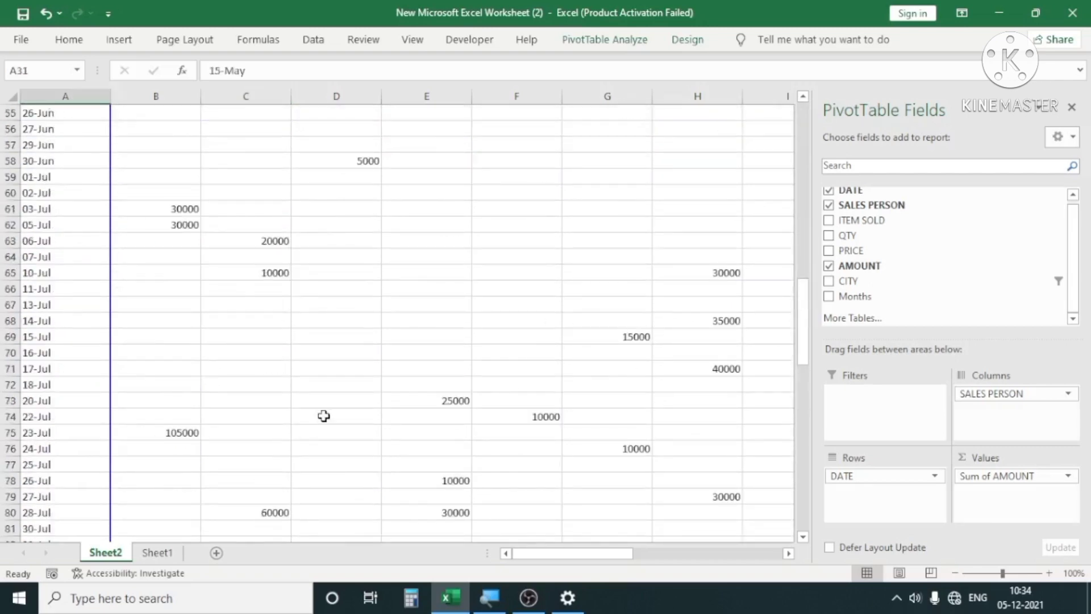
scroll(346, 411, up, 6)
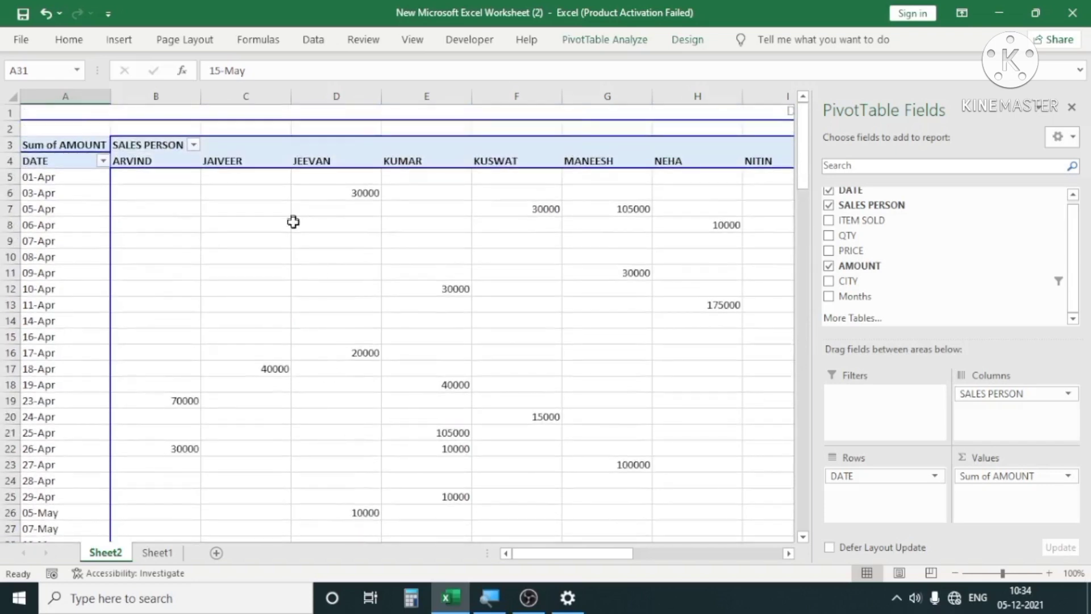
Group the DATE rows by Months only and look over the monthly amounts per sales person
click(57, 368)
click(63, 283)
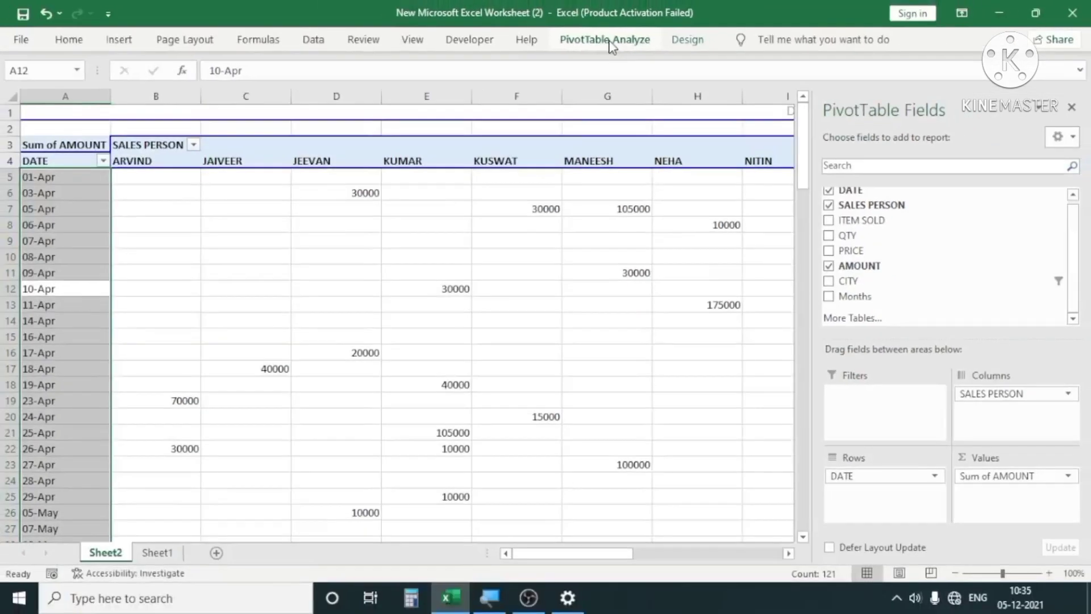
click(611, 49)
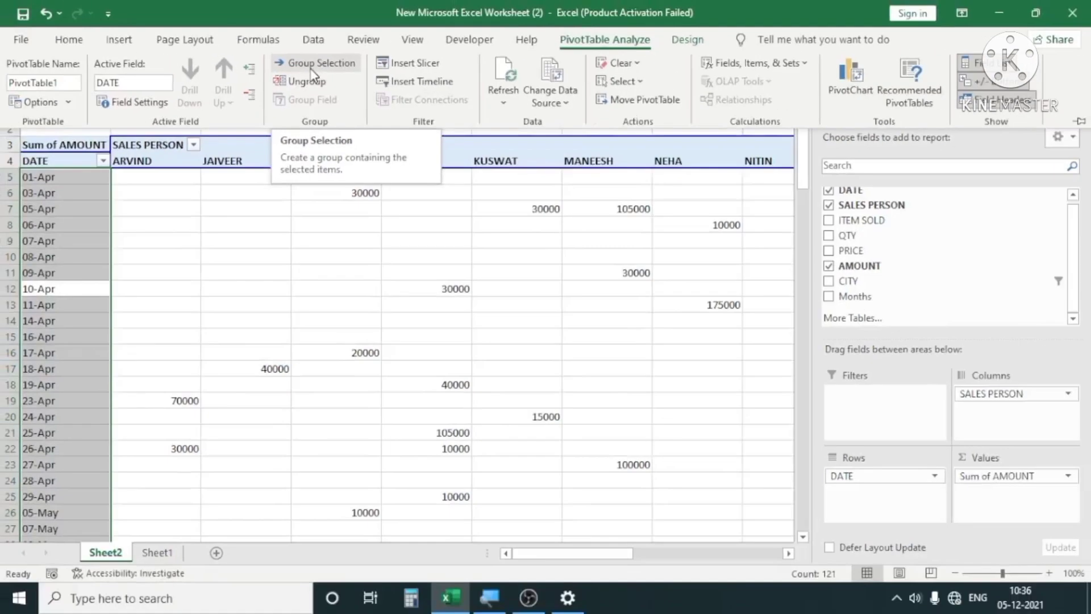
click(311, 67)
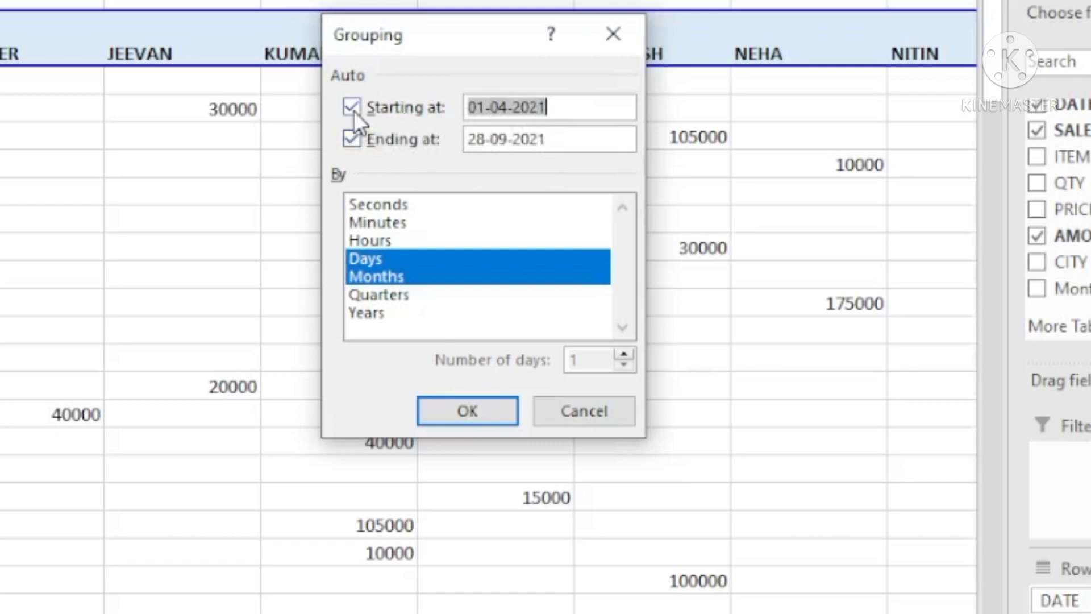
click(369, 257)
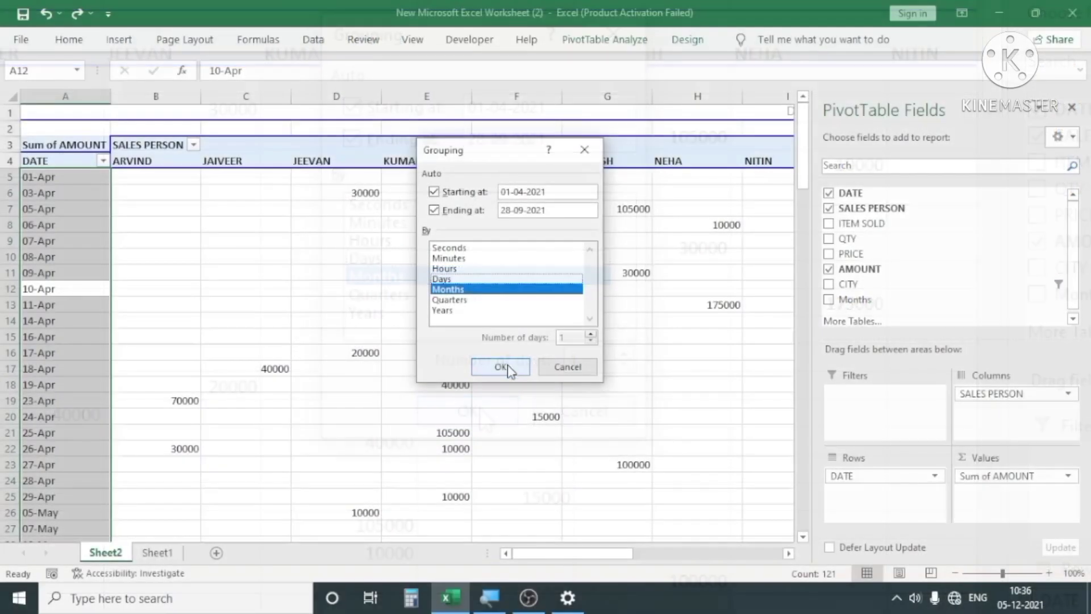
click(501, 367)
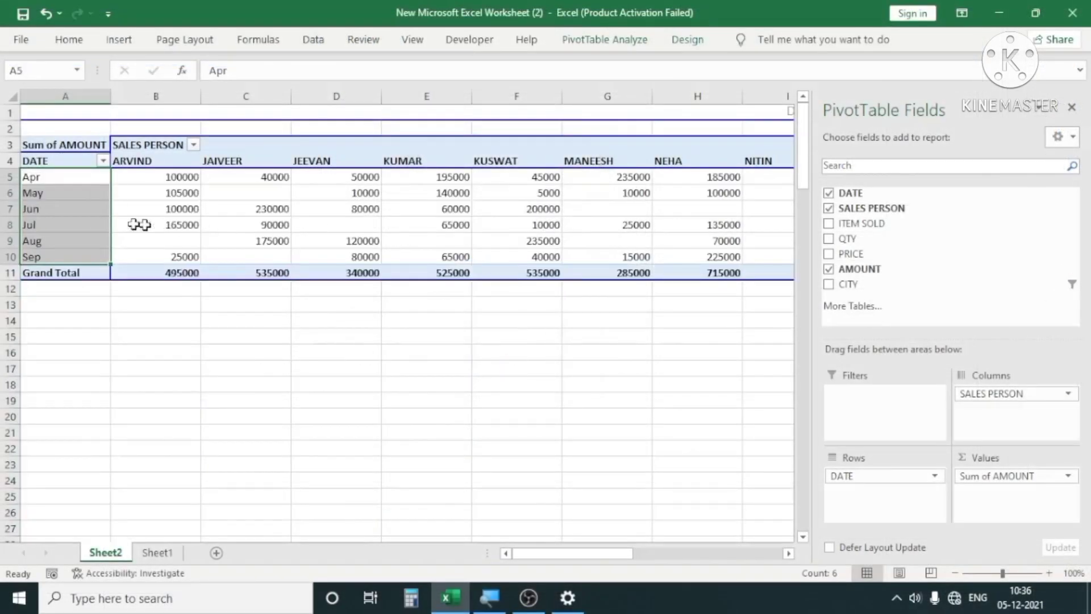
click(139, 225)
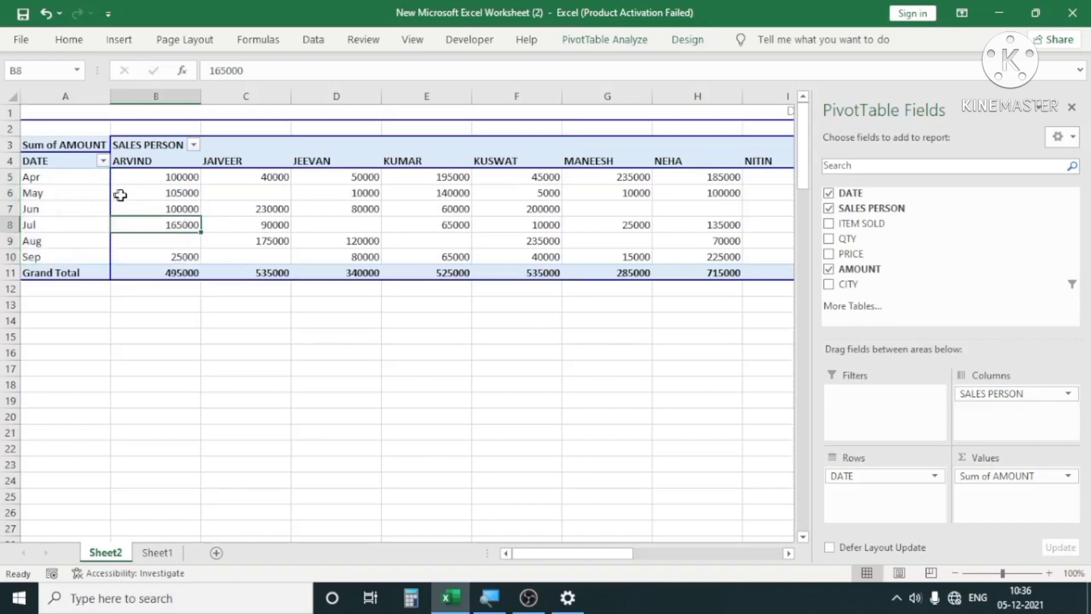
drag(111, 101, 108, 101)
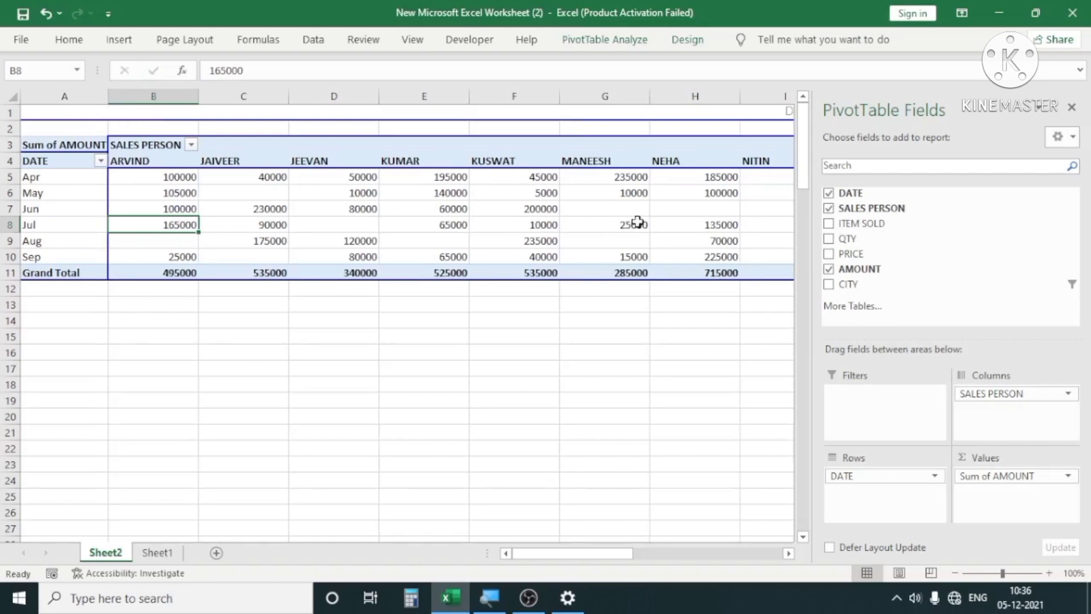
click(337, 241)
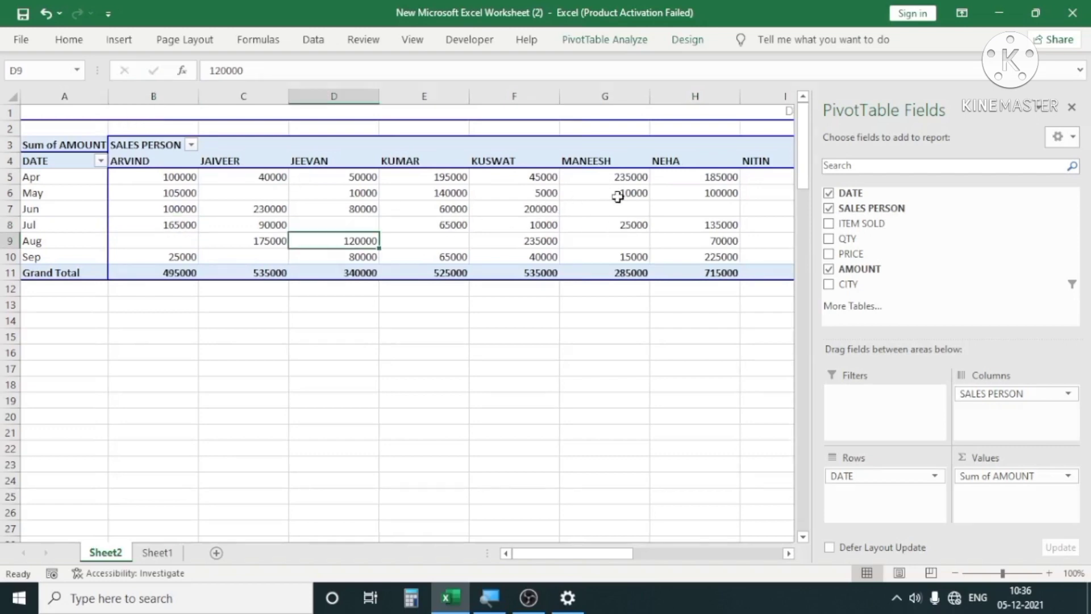
Rearrange the PivotTable by removing DATE, moving SALES PERSON to Rows and placing ITEM SOLD in Columns
mouse_move(617, 196)
drag(866, 476, 591, 370)
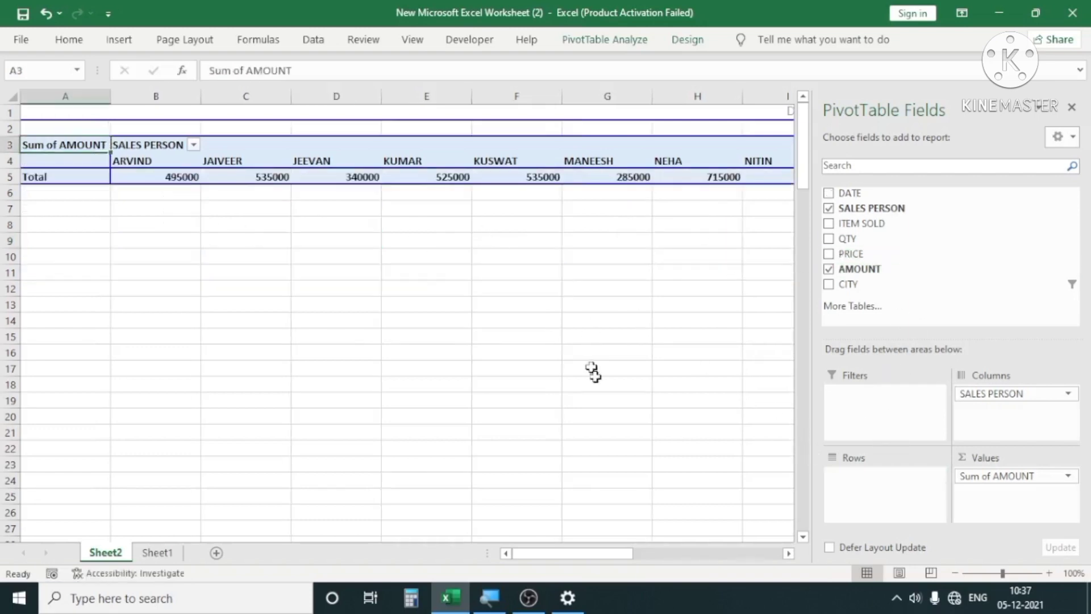
drag(1023, 393, 884, 494)
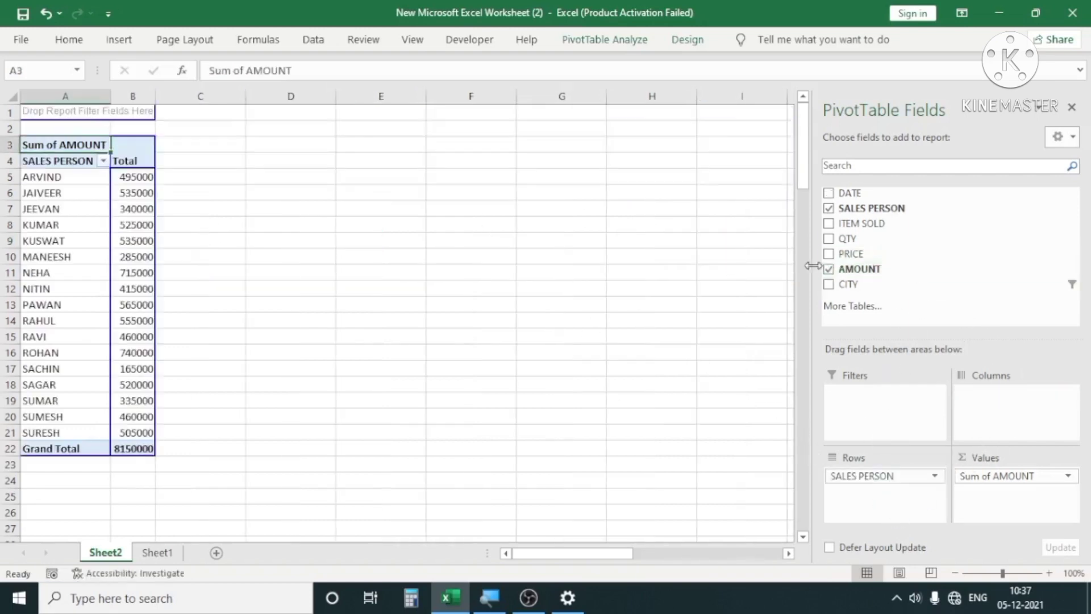
drag(846, 238, 1014, 421)
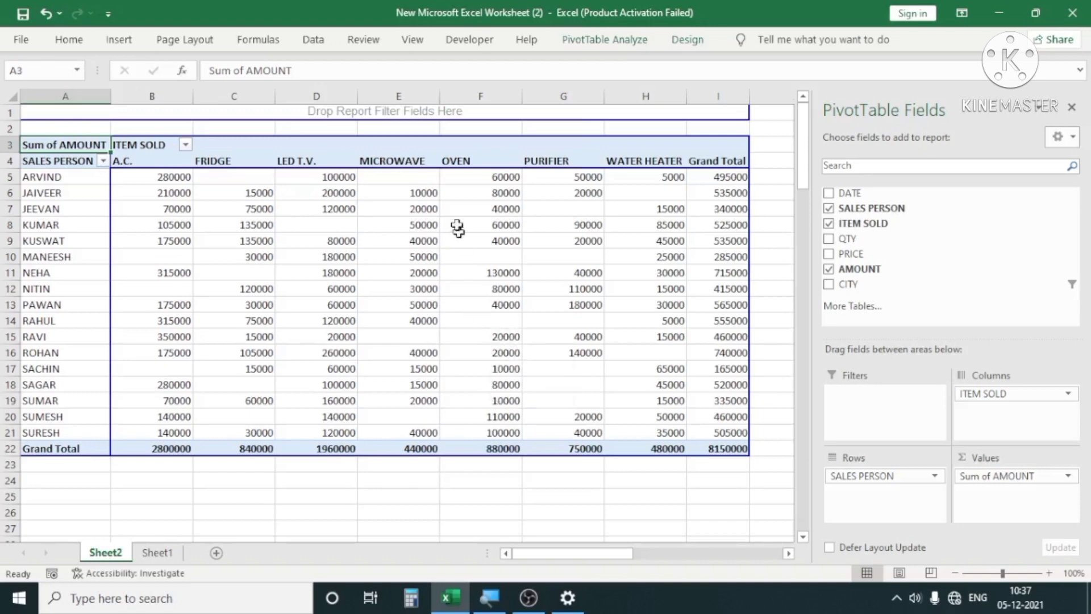
Insert a timeline for the DATE field of the PivotTable
click(595, 43)
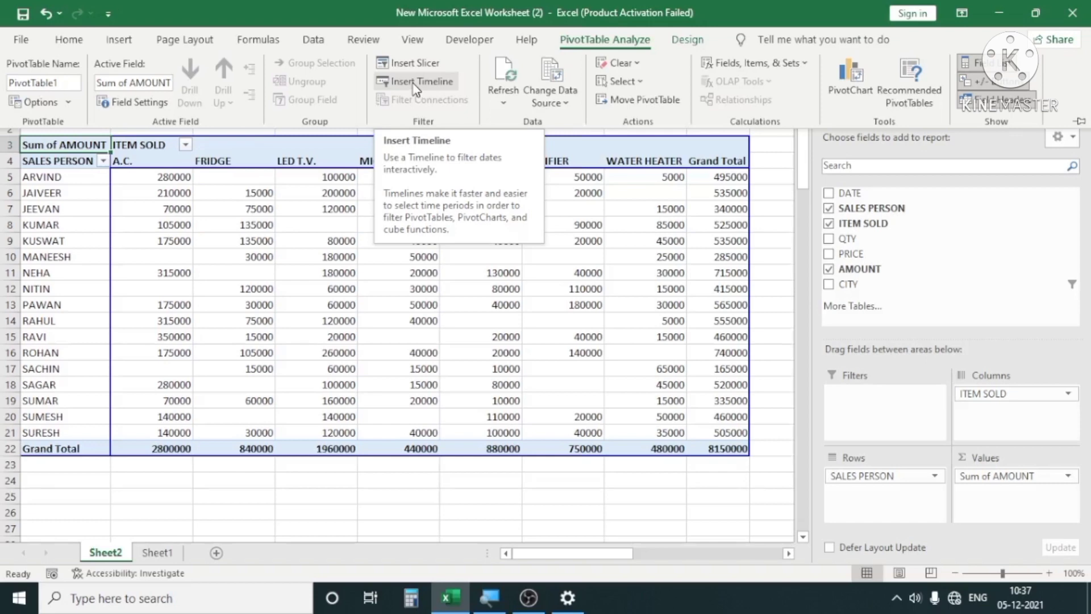
click(415, 83)
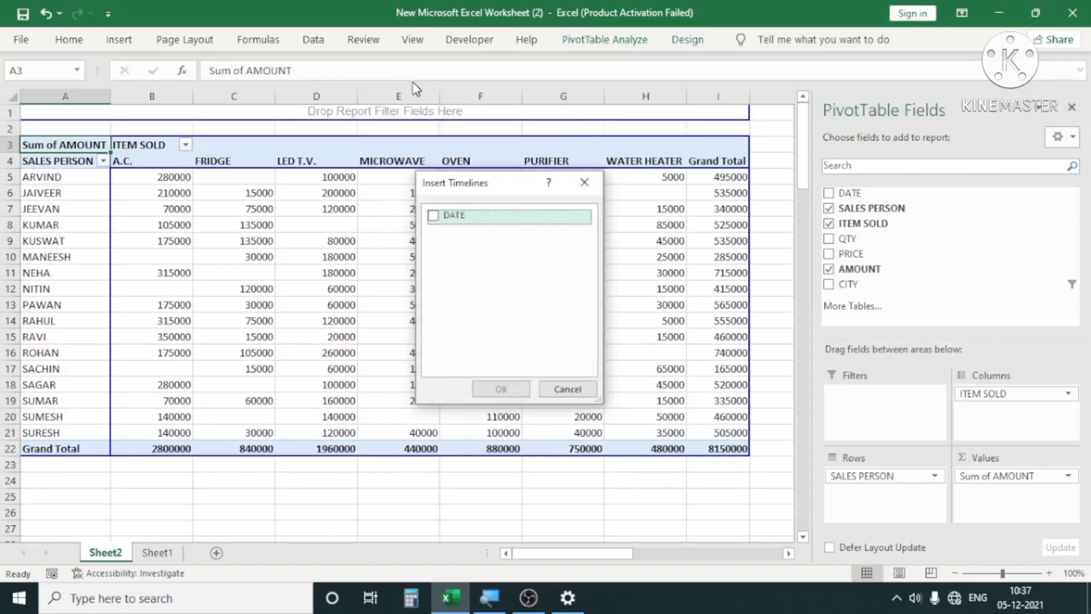
click(434, 216)
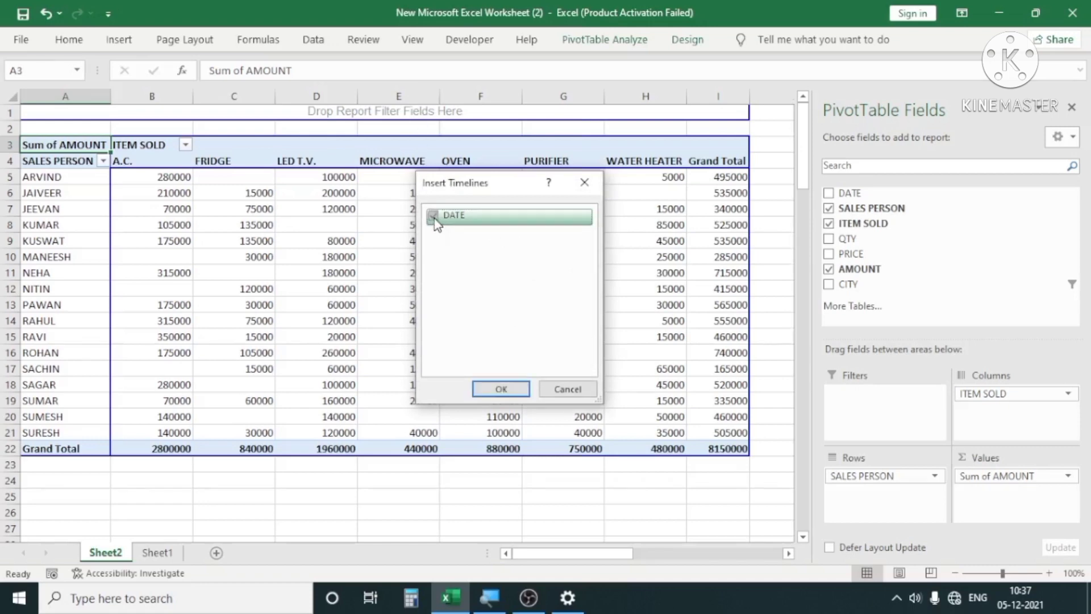
click(501, 388)
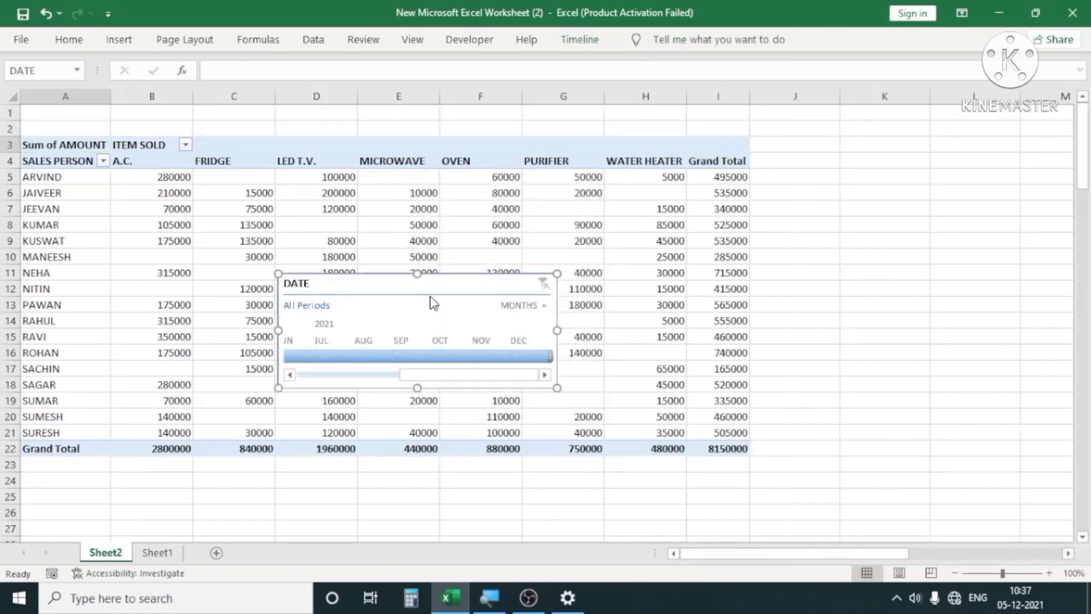
Widen the DATE timeline to about 15.88 cm so February to December fit, and reposition it over the table
drag(446, 286, 462, 258)
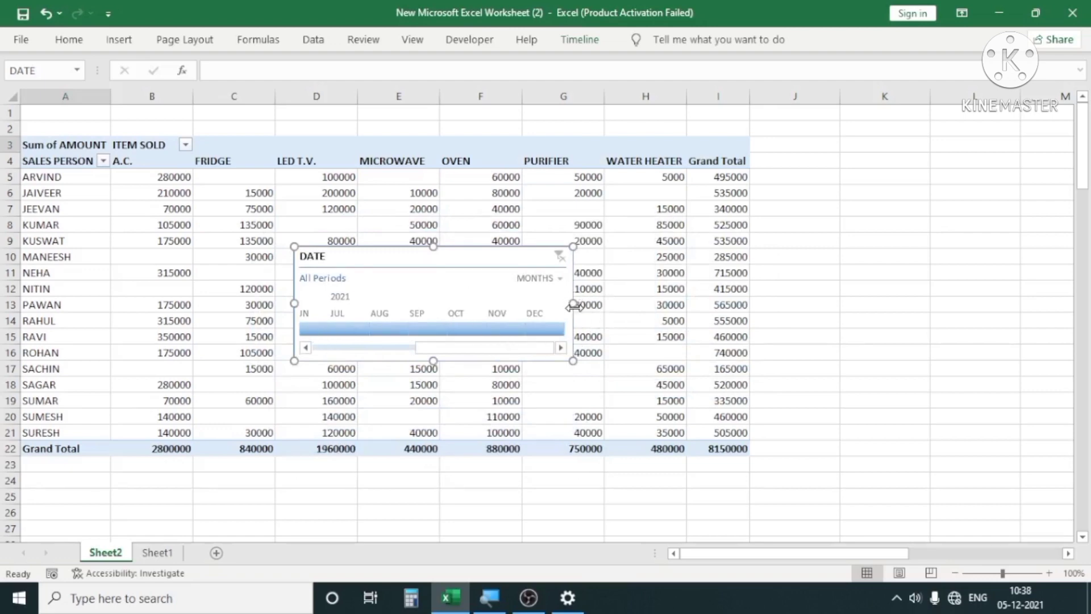
drag(575, 304, 703, 301)
drag(557, 258, 606, 269)
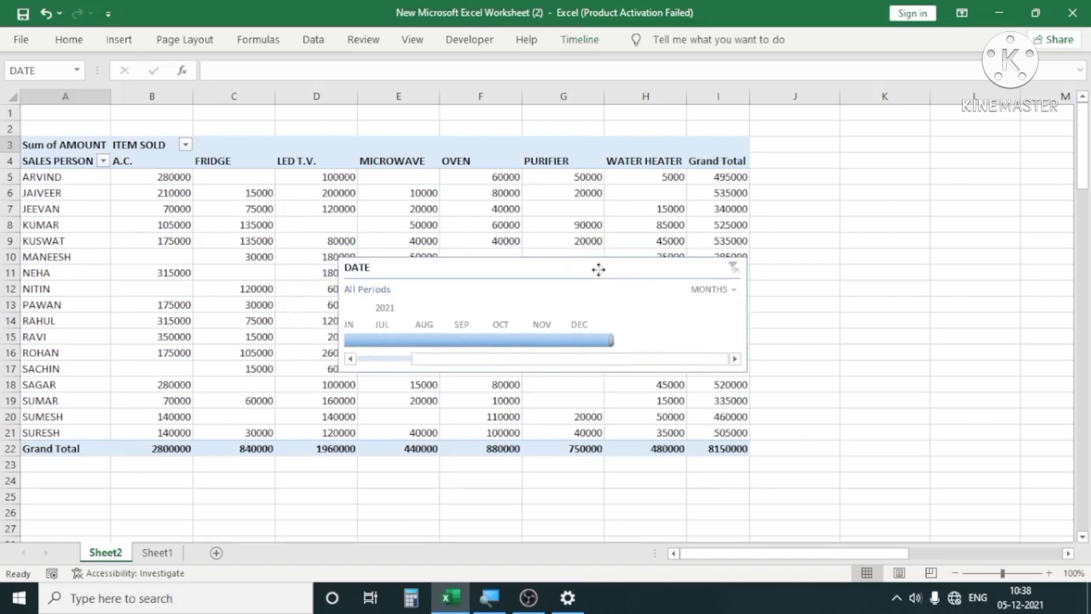
scroll(554, 372, up, 3)
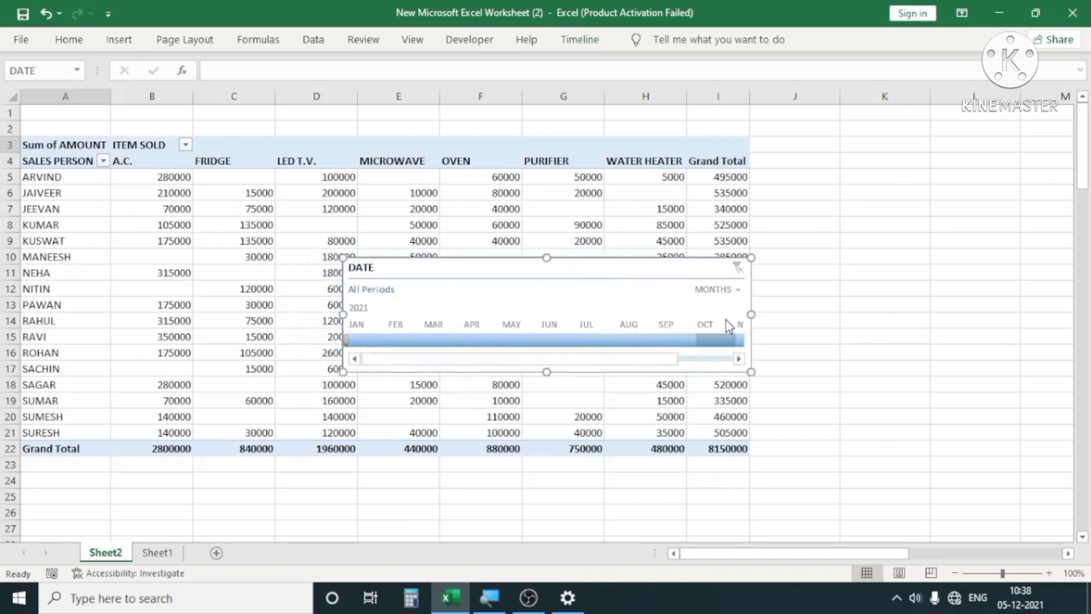
drag(757, 316, 810, 314)
drag(728, 360, 738, 363)
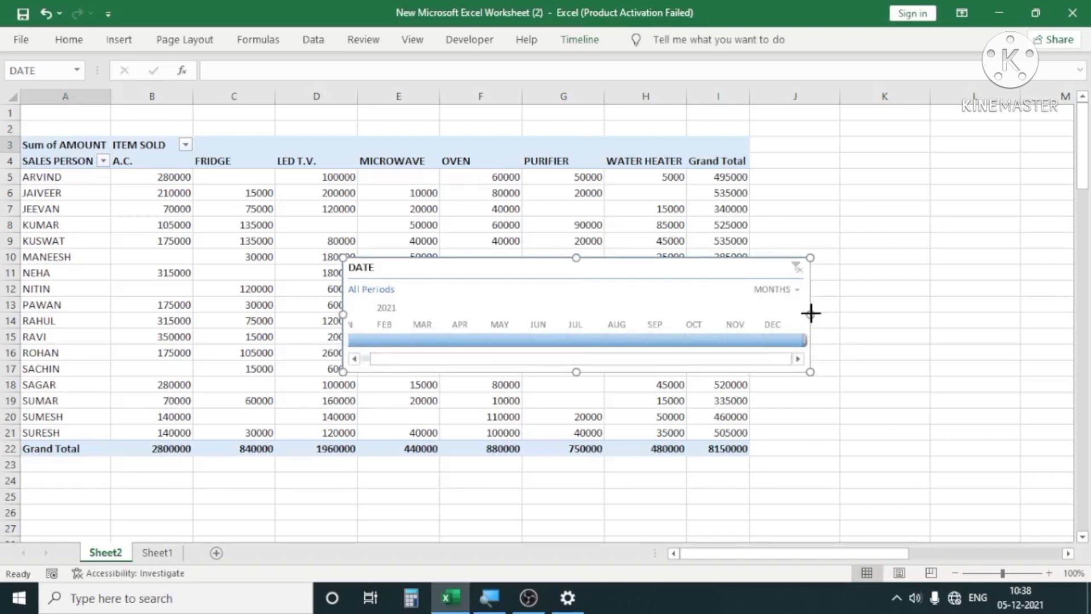
drag(641, 267, 674, 284)
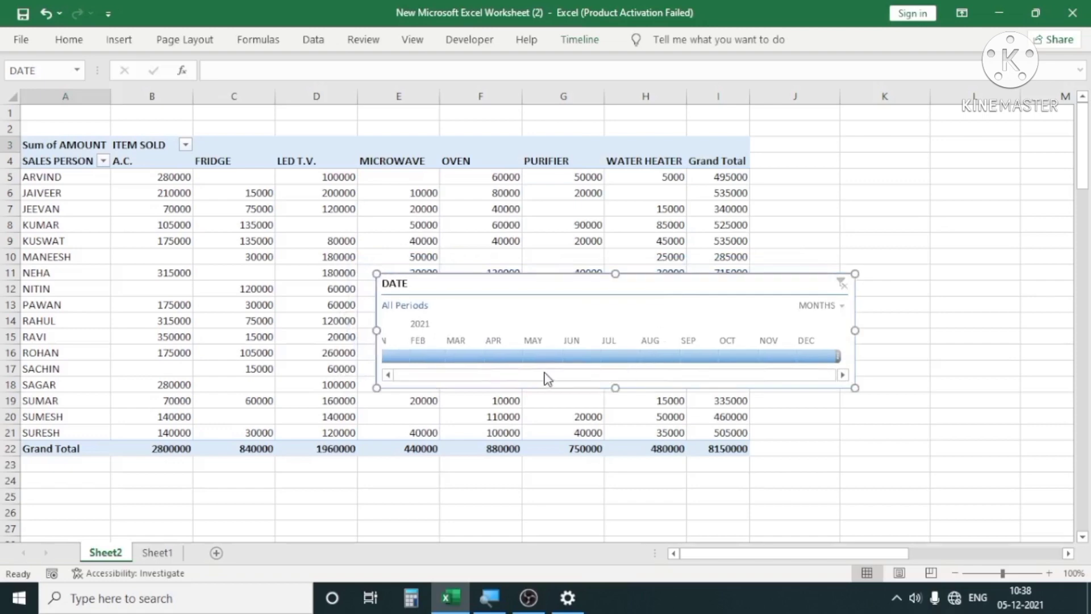
Filter the PivotTable with the timeline to May 2021, to June 2021, and finally to the period May - Jul 2021
click(543, 356)
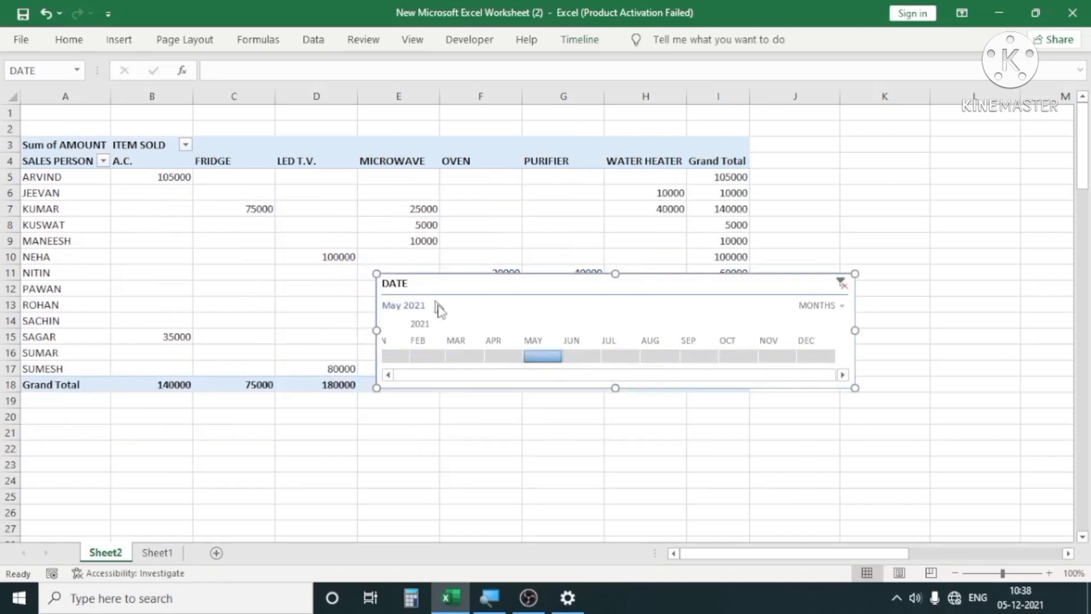
click(533, 355)
click(583, 357)
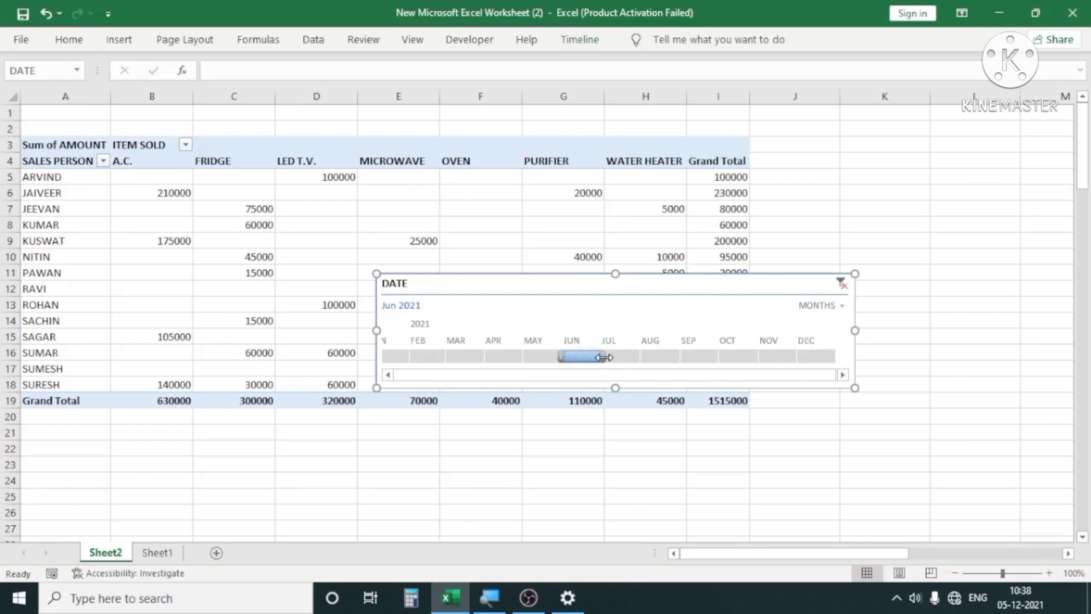
drag(611, 357, 646, 354)
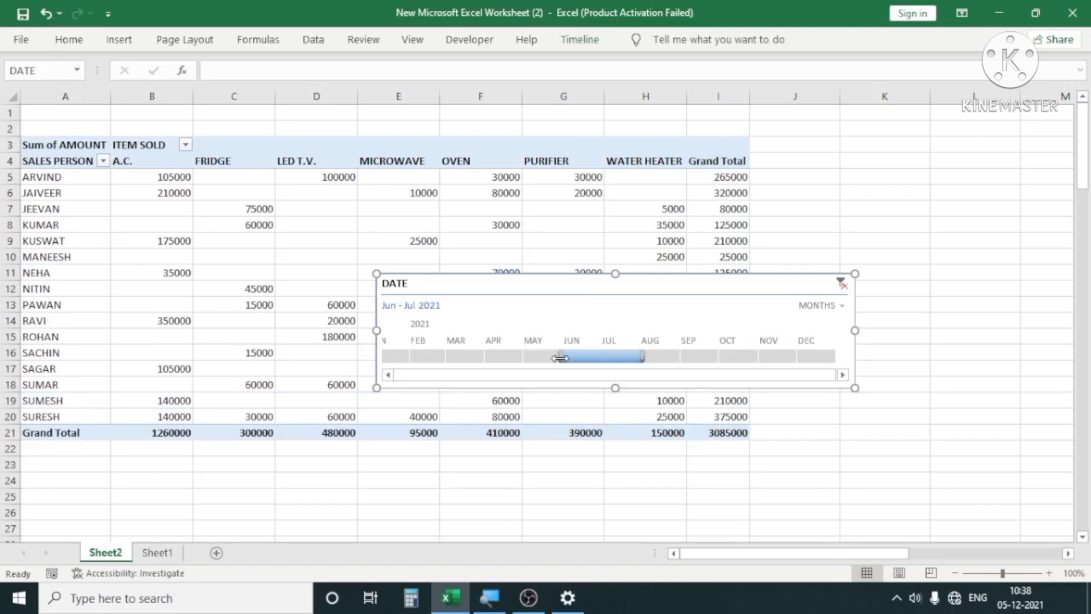
drag(544, 358, 530, 358)
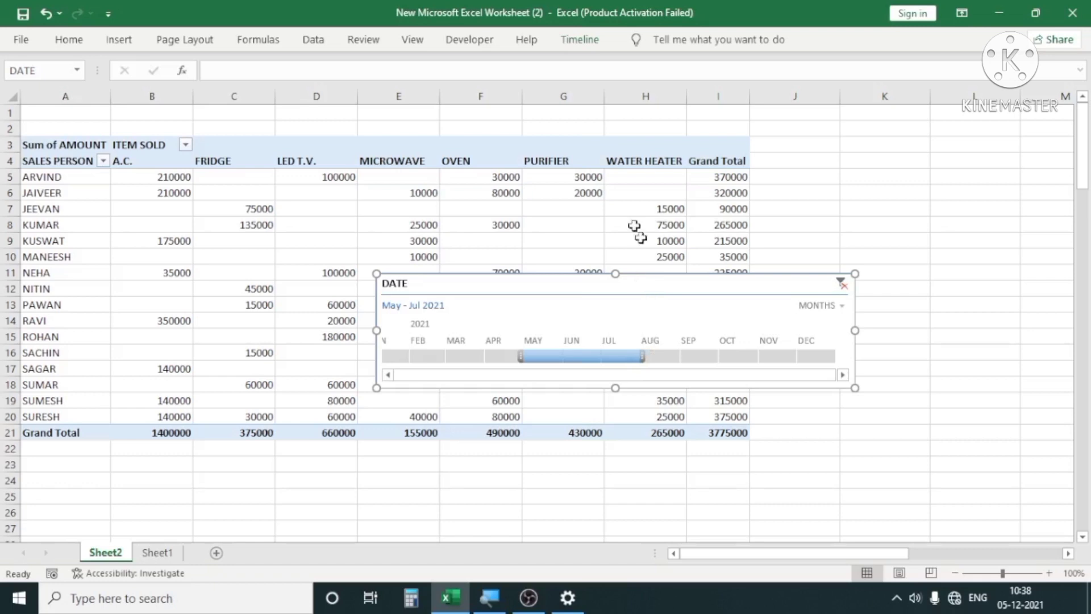
Try the light orange style on the DATE timeline and apply the dark orange one
click(580, 45)
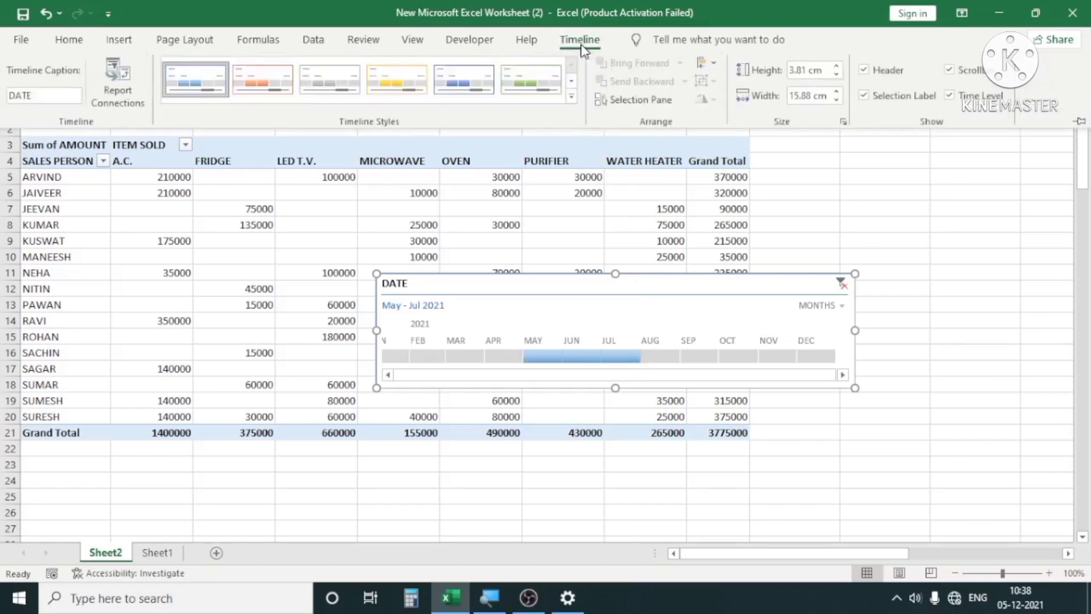
click(260, 85)
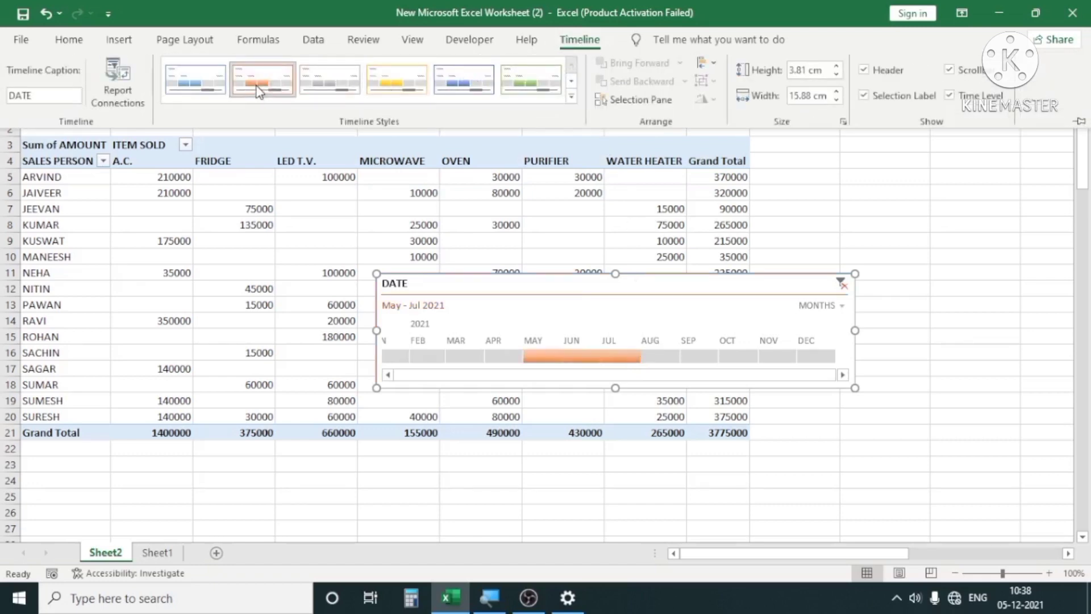
click(572, 97)
click(261, 167)
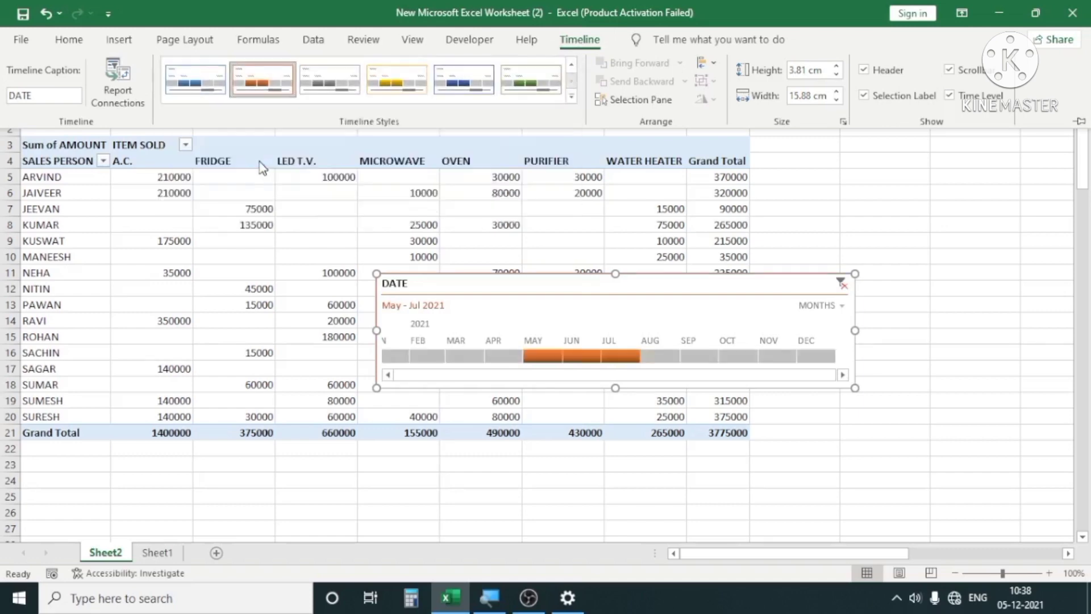
click(652, 288)
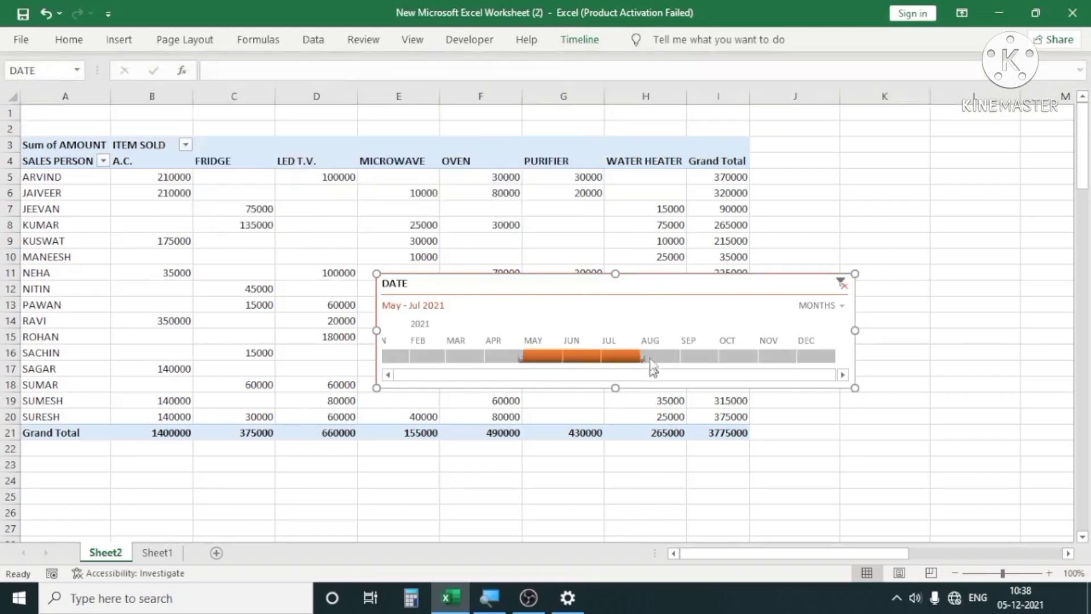
Extend the timeline period to May - Aug 2021 and move the timeline down over the PivotTable's last rows
mouse_move(643, 287)
mouse_down()
mouse_move(597, 305)
mouse_move(654, 285)
mouse_up()
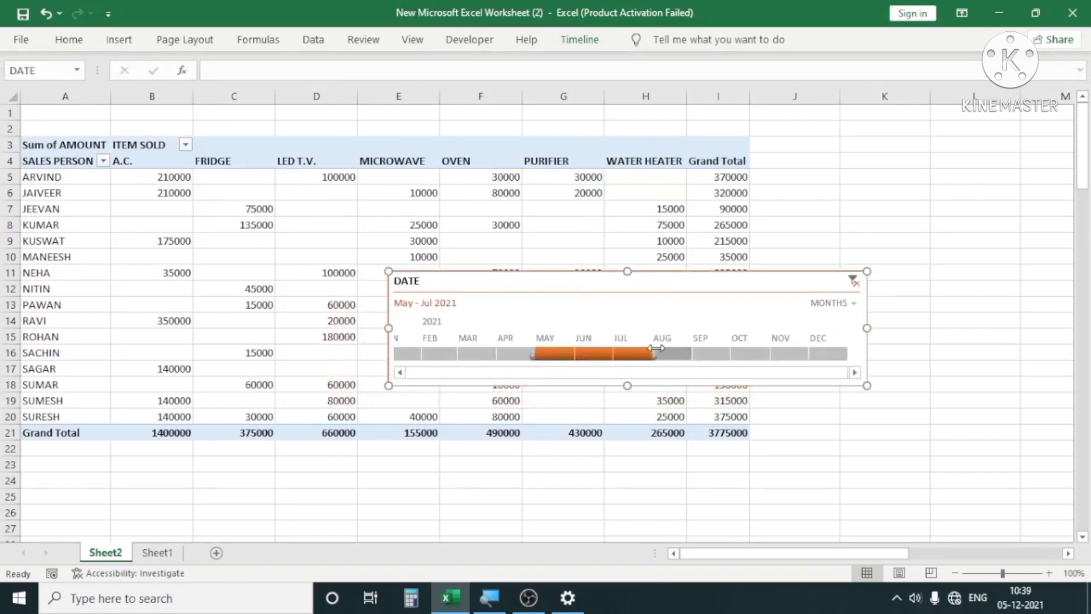
drag(654, 354, 675, 353)
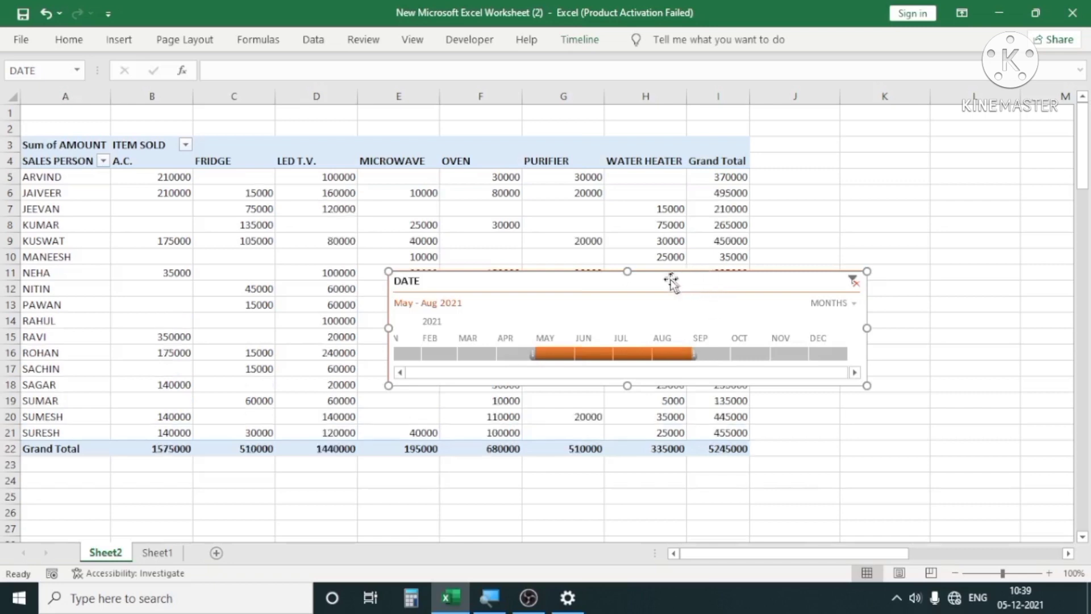
drag(672, 282, 664, 420)
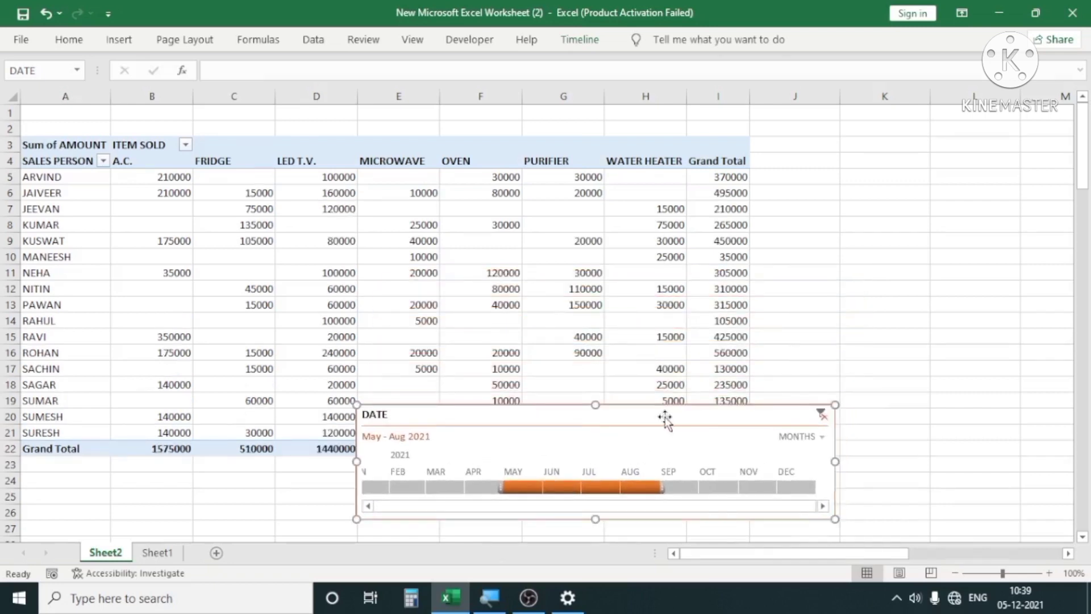
click(431, 271)
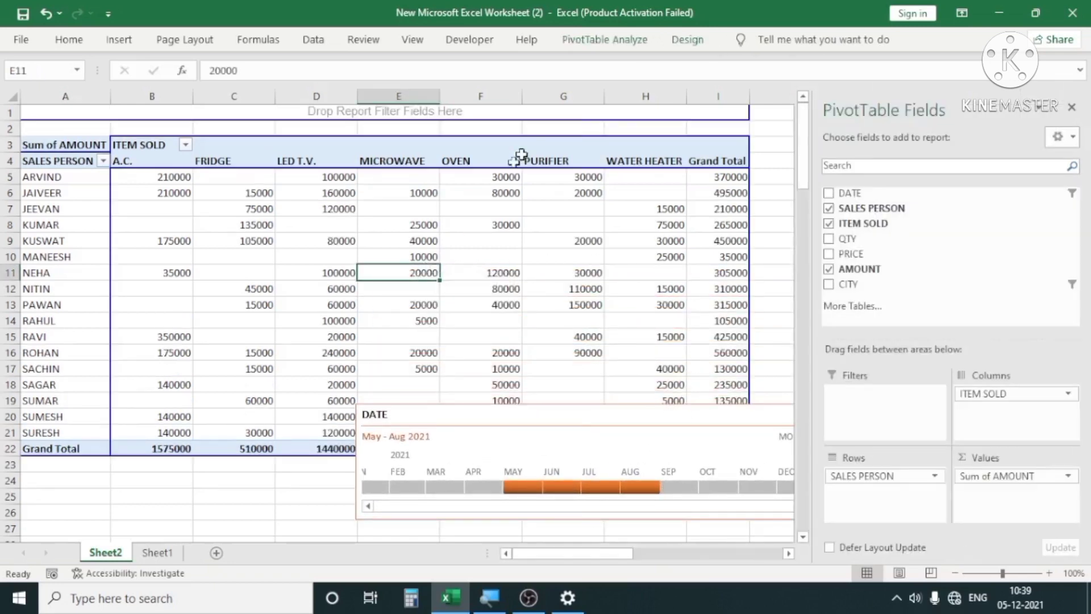
Insert a CITY slicer, place it beside the PivotTable's Grand Total column, and clear its city filter
click(623, 46)
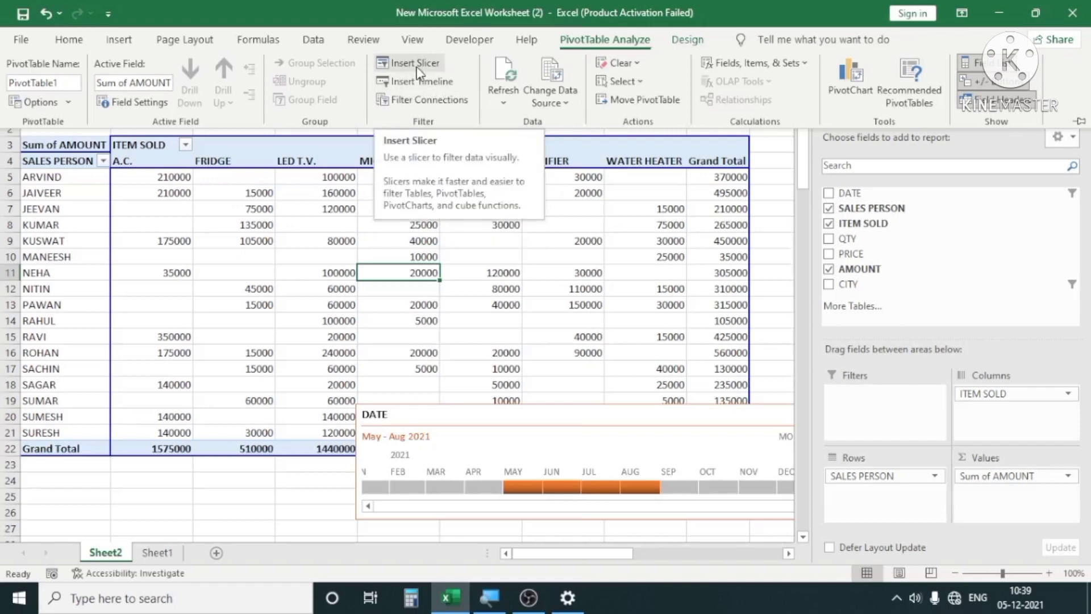
click(417, 65)
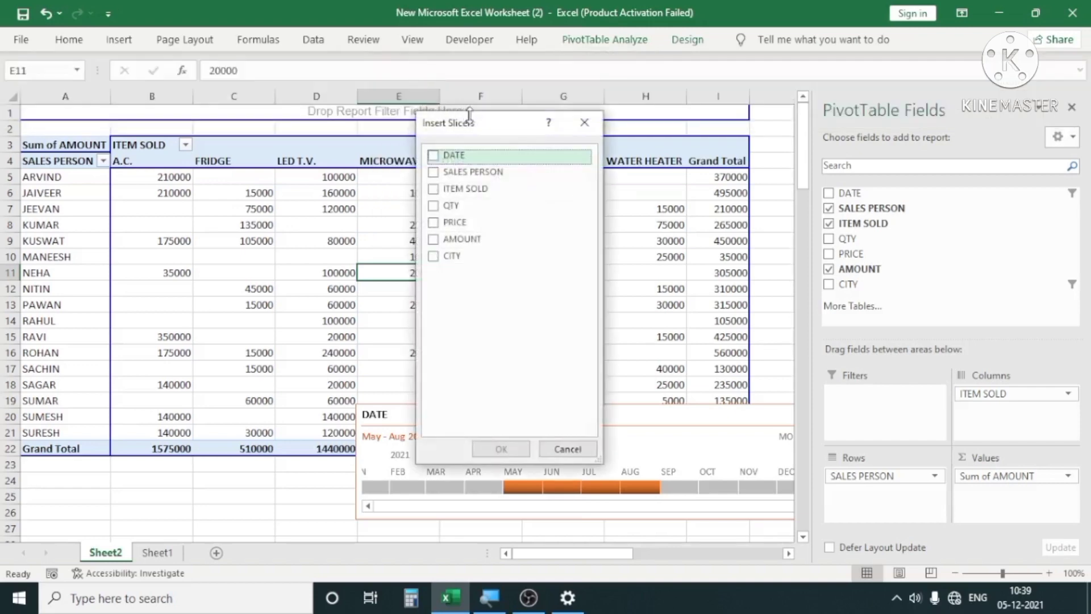
drag(481, 133, 491, 108)
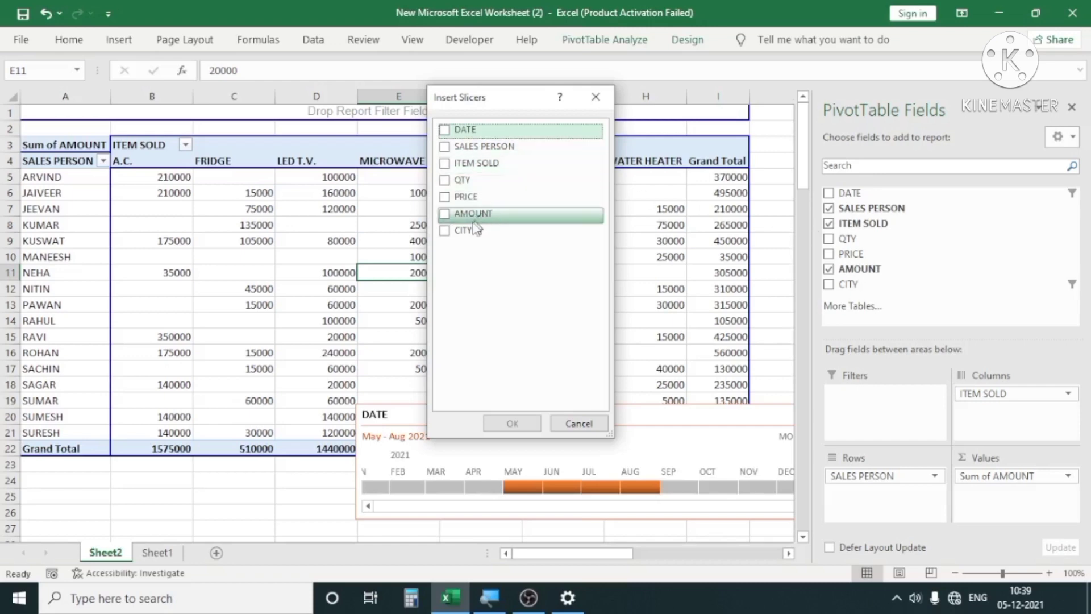
click(447, 233)
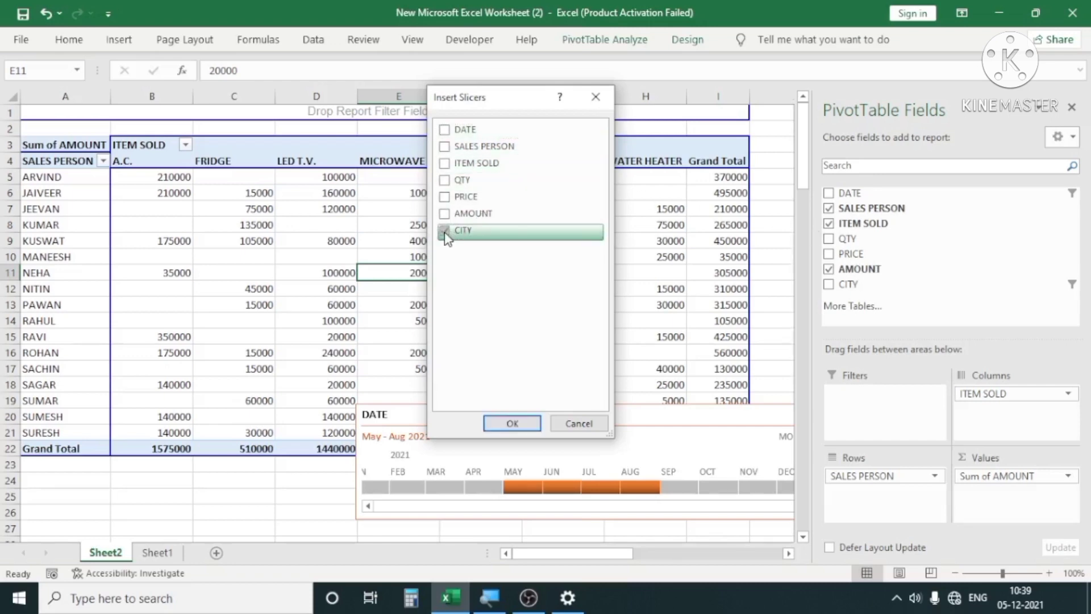
click(511, 423)
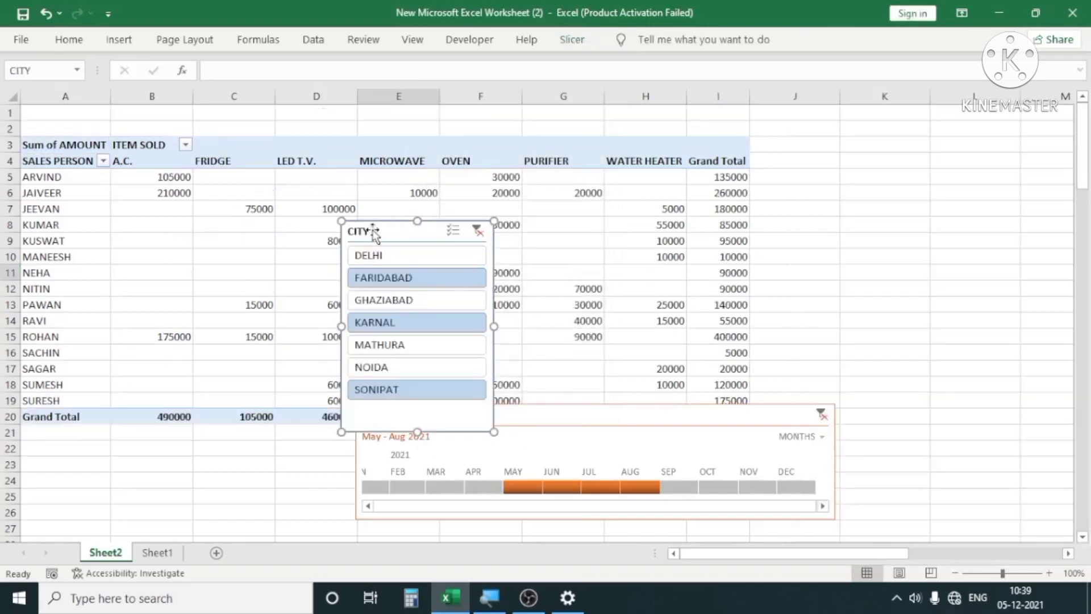
drag(383, 229, 823, 145)
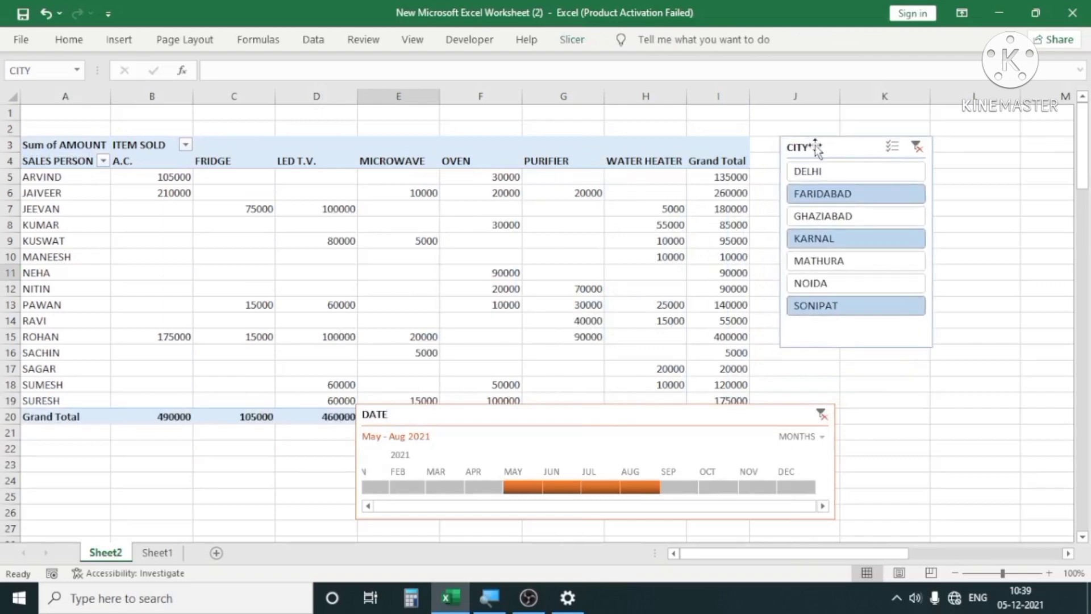
click(916, 146)
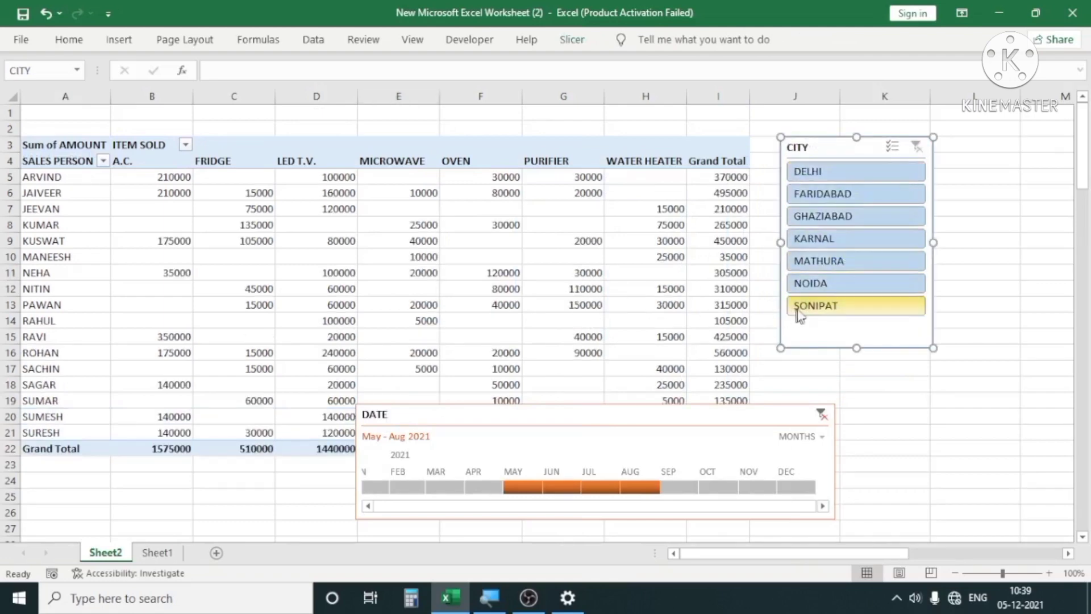
Filter the PivotTable to DELHI and then GHAZIABAD, and set the DATE timeline to Aug 2021 and finally Jun 2021
click(848, 172)
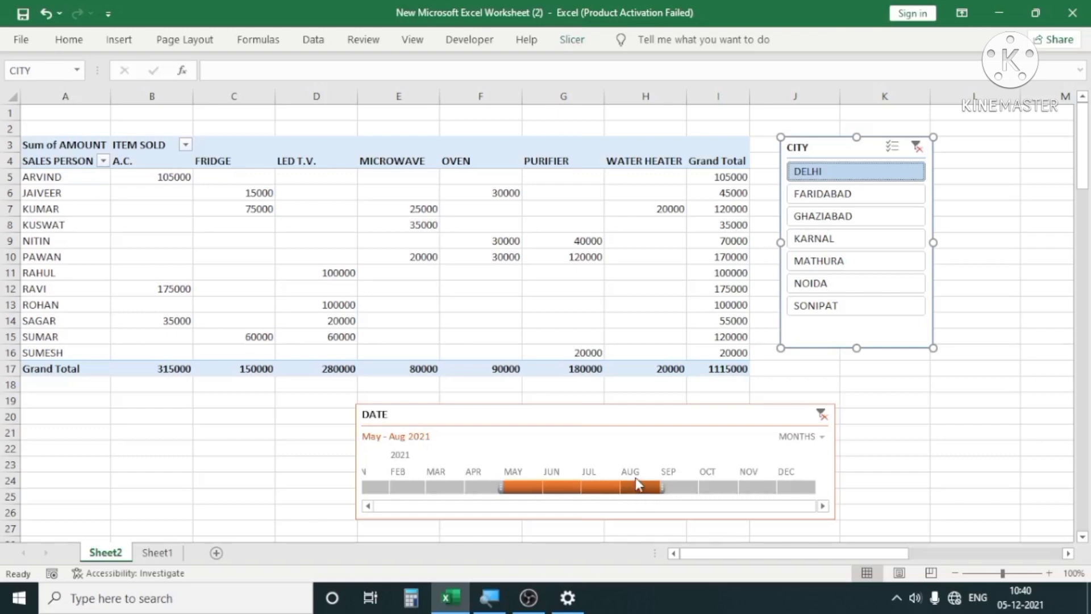
click(829, 218)
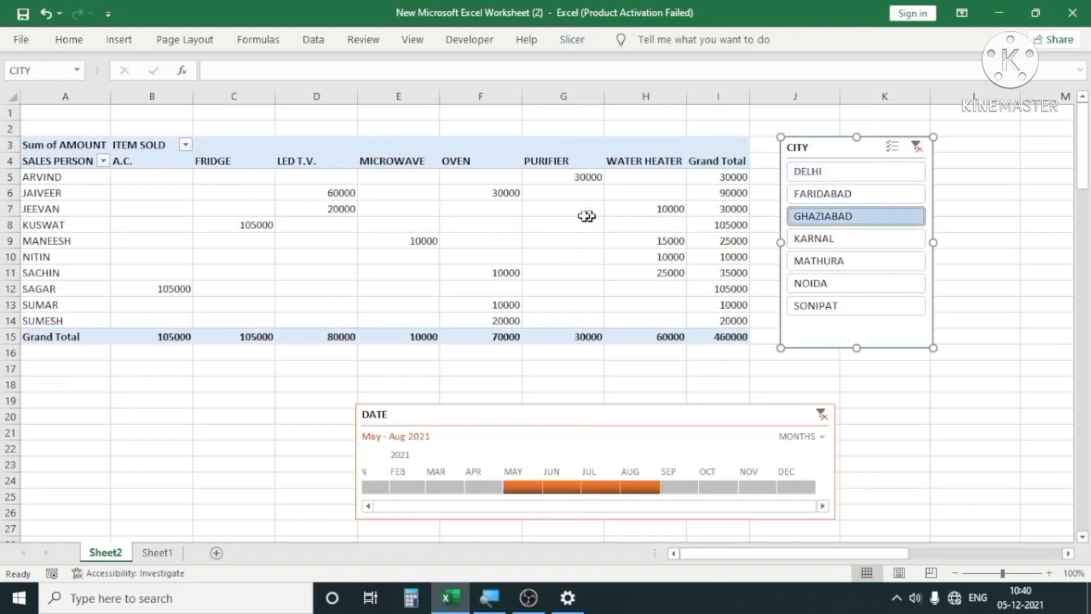
click(563, 489)
click(611, 491)
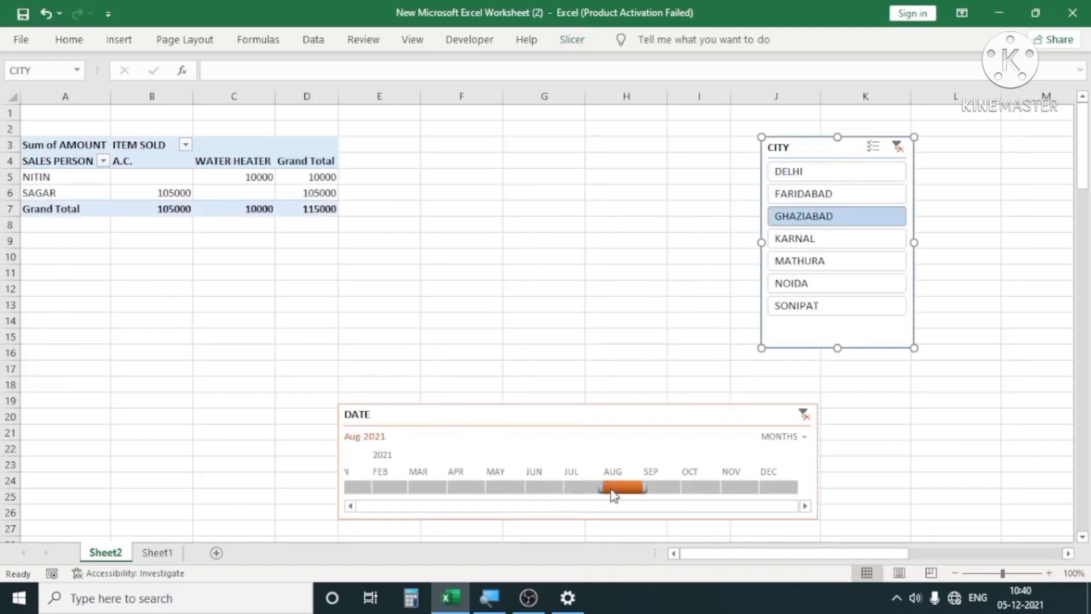
click(570, 490)
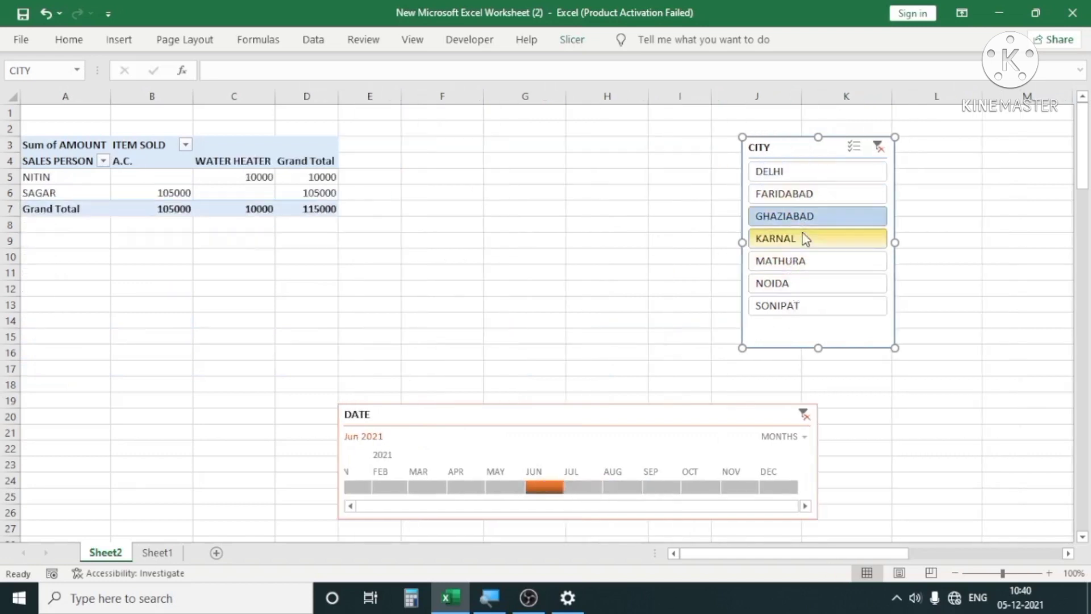
Switch the city filter between DELHI, GHAZIABAD and MATHURA, return to DELHI, and try adding KARNAL to the selection
click(789, 176)
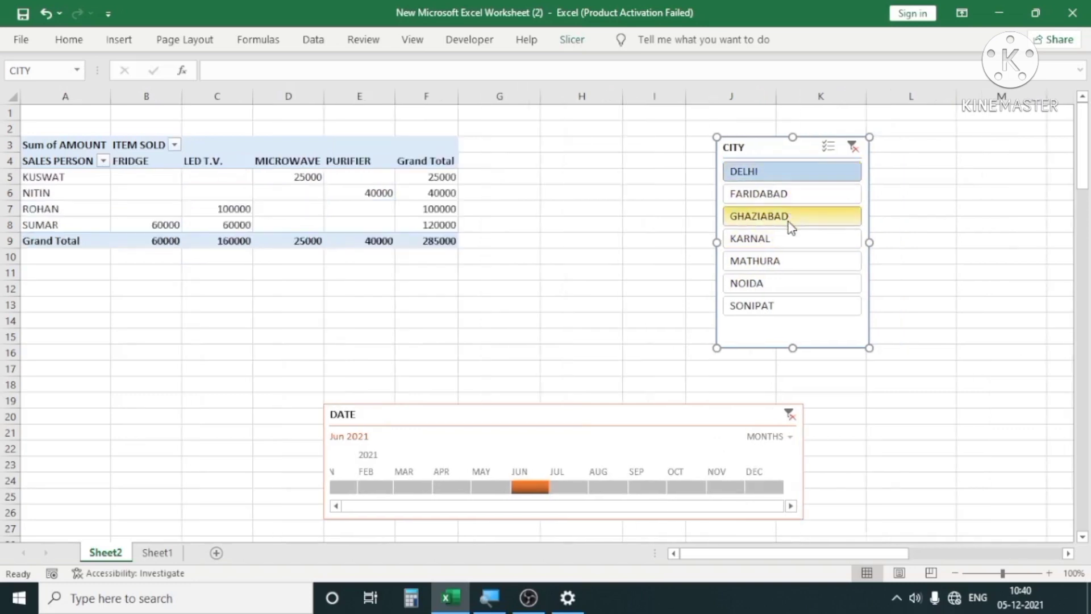
click(789, 226)
click(778, 177)
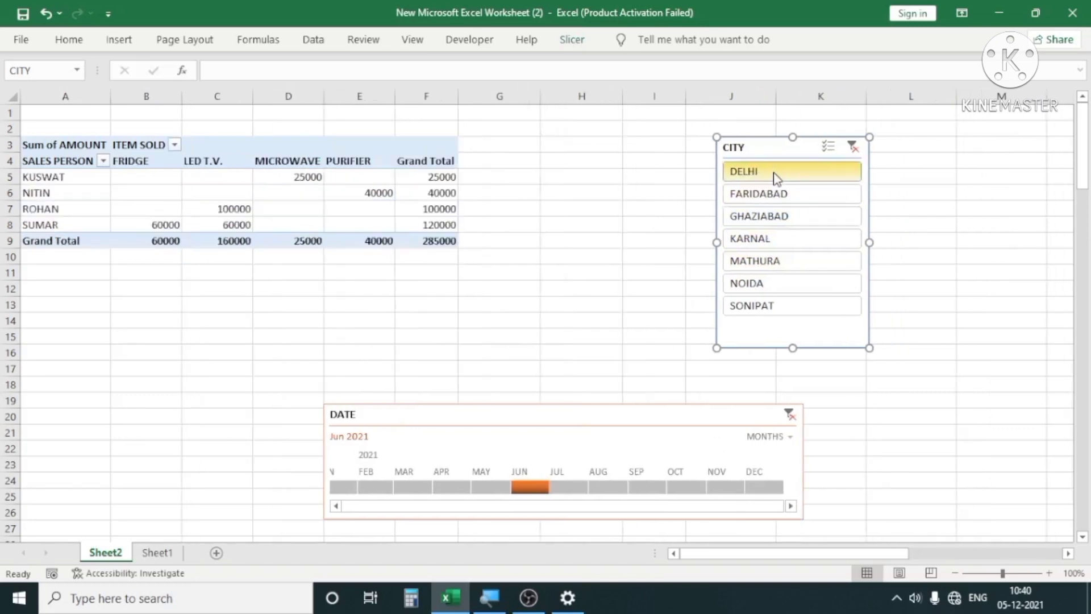
click(779, 269)
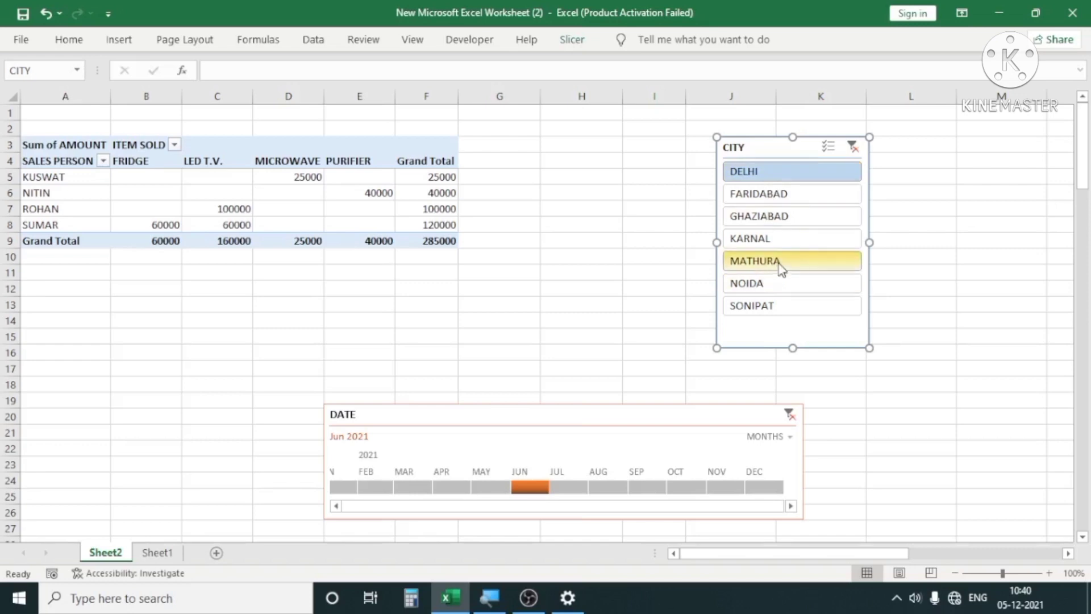
click(770, 177)
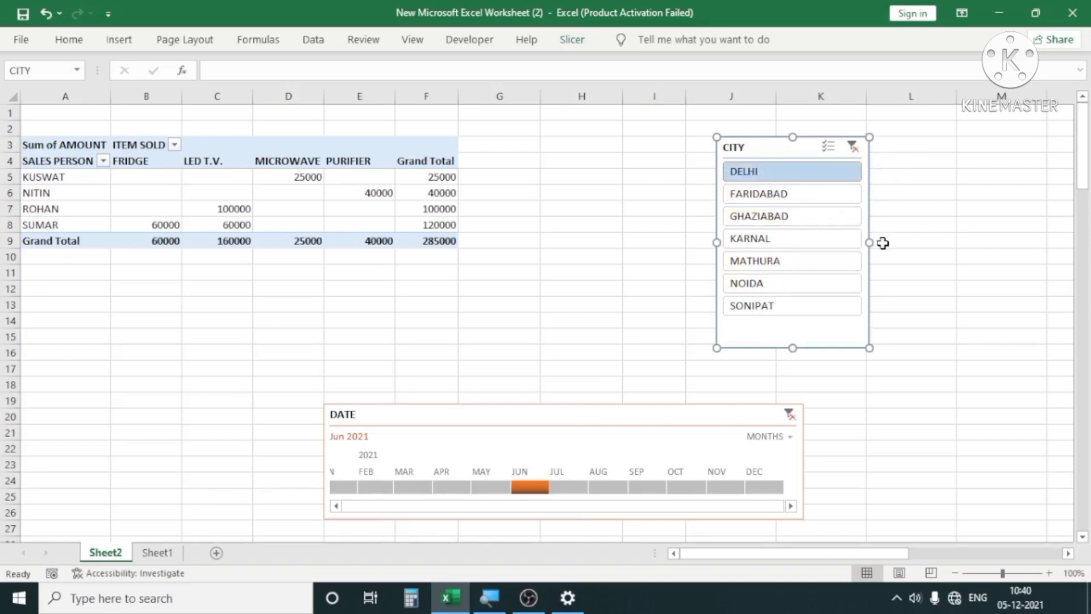
ctrl+click(793, 243)
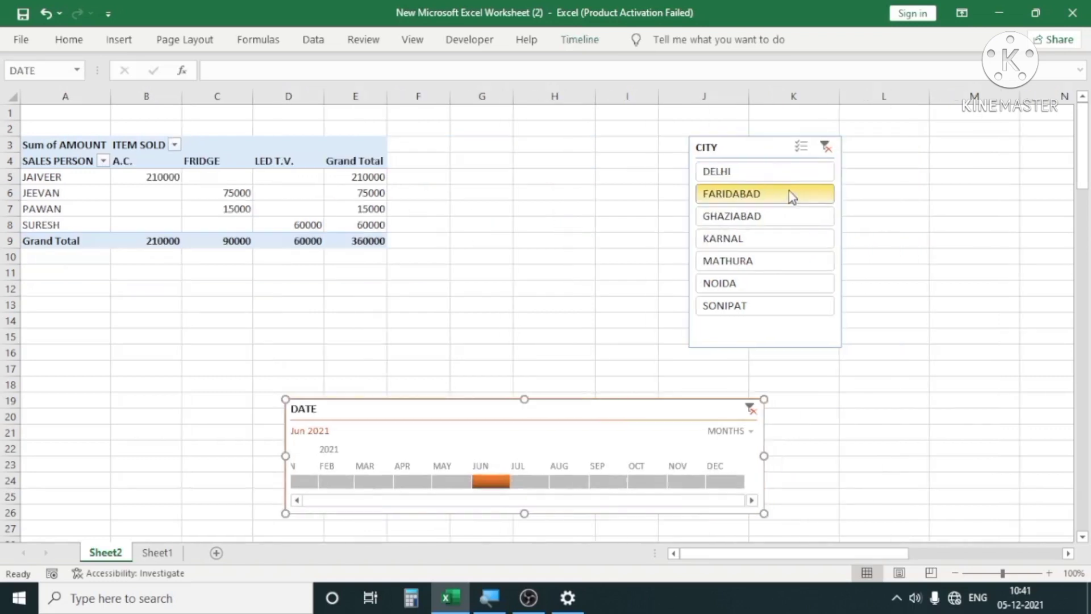
Filter the PivotTable by single cities in turn, including DELHI, KARNAL, SONIPAT and FARIDABAD, ending on NOIDA
click(768, 169)
click(761, 241)
click(760, 284)
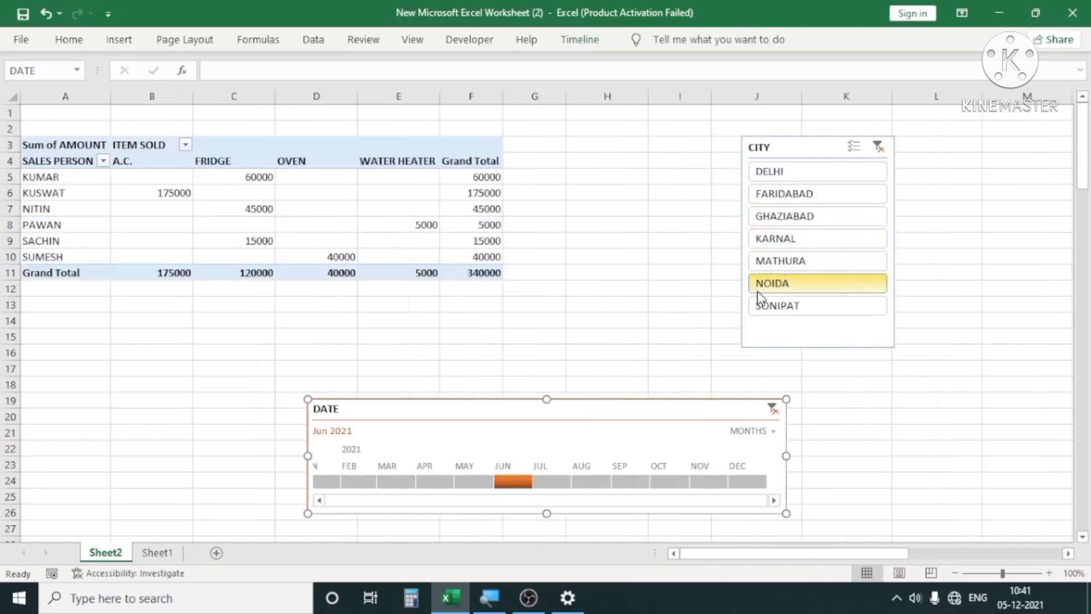
click(769, 303)
click(787, 238)
click(783, 199)
click(776, 172)
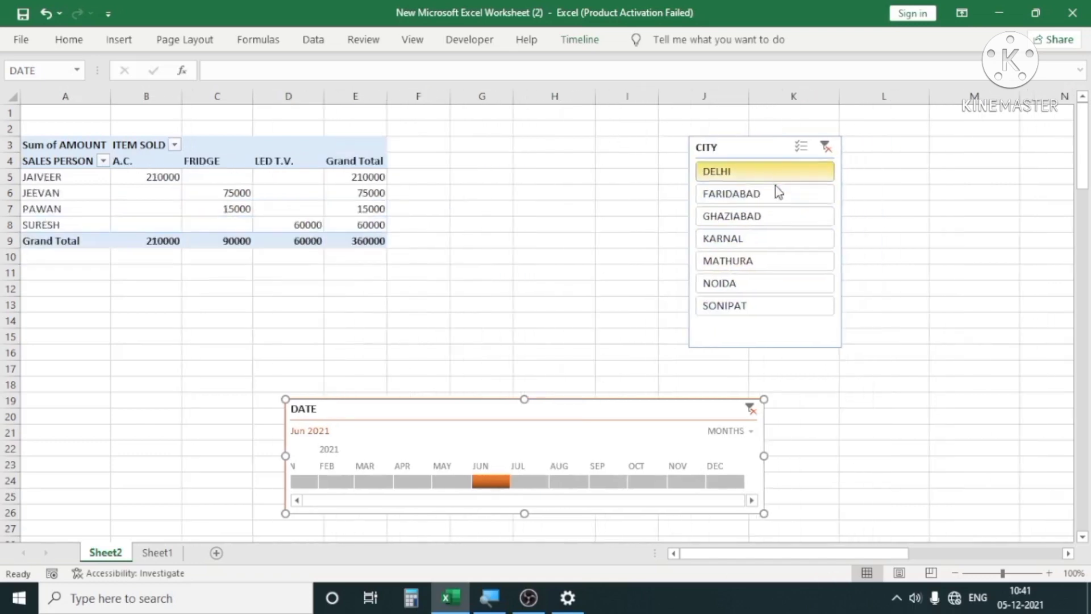
click(764, 239)
click(767, 286)
Switch the DATE timeline to Aug 2021 and May 2021, and clear both the timeline filter and the CITY slicer filter
click(606, 481)
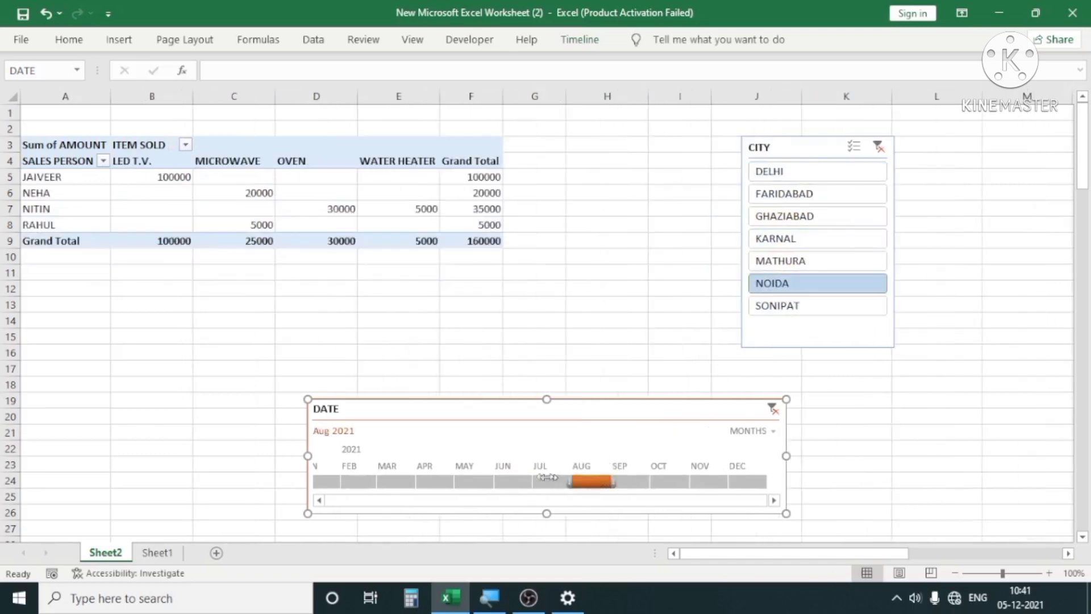
click(473, 481)
click(772, 409)
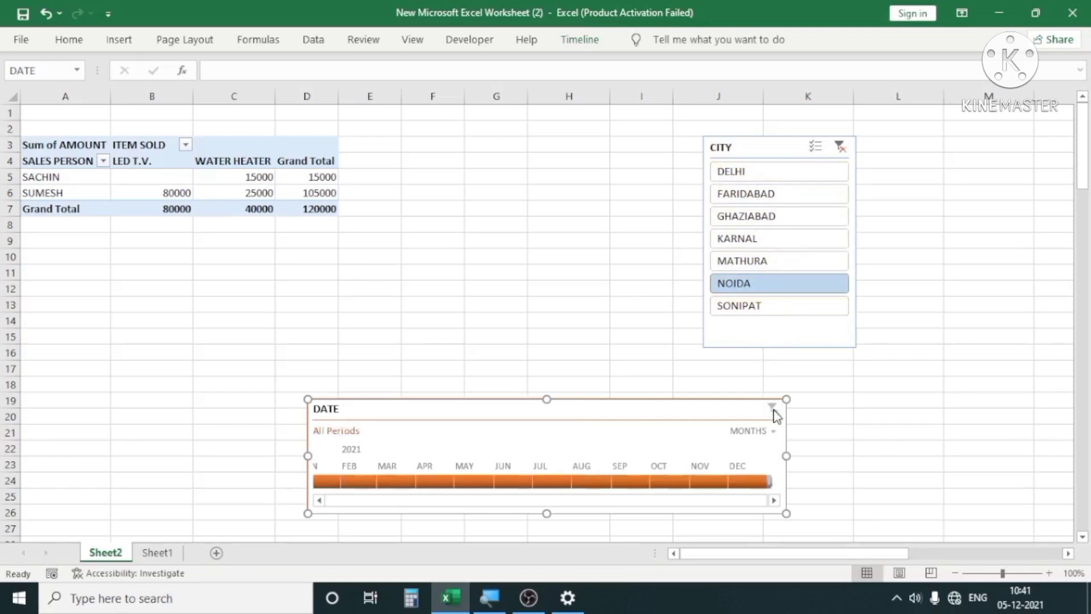
click(915, 149)
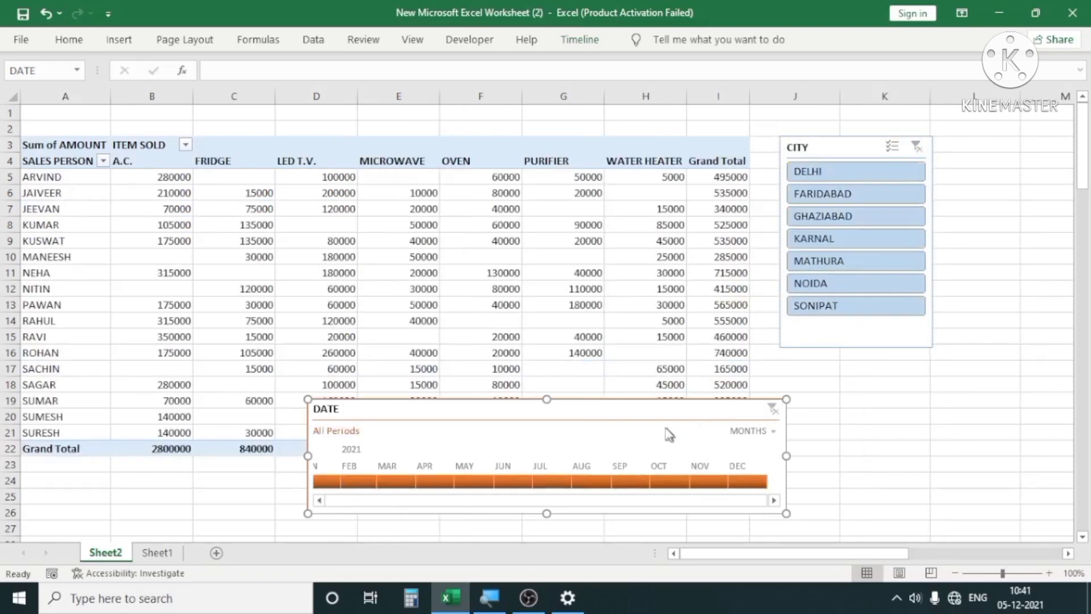
Move the DATE timeline below the PivotTable's Grand Total row and shift the CITY slicer slightly further from the table
drag(621, 414, 634, 474)
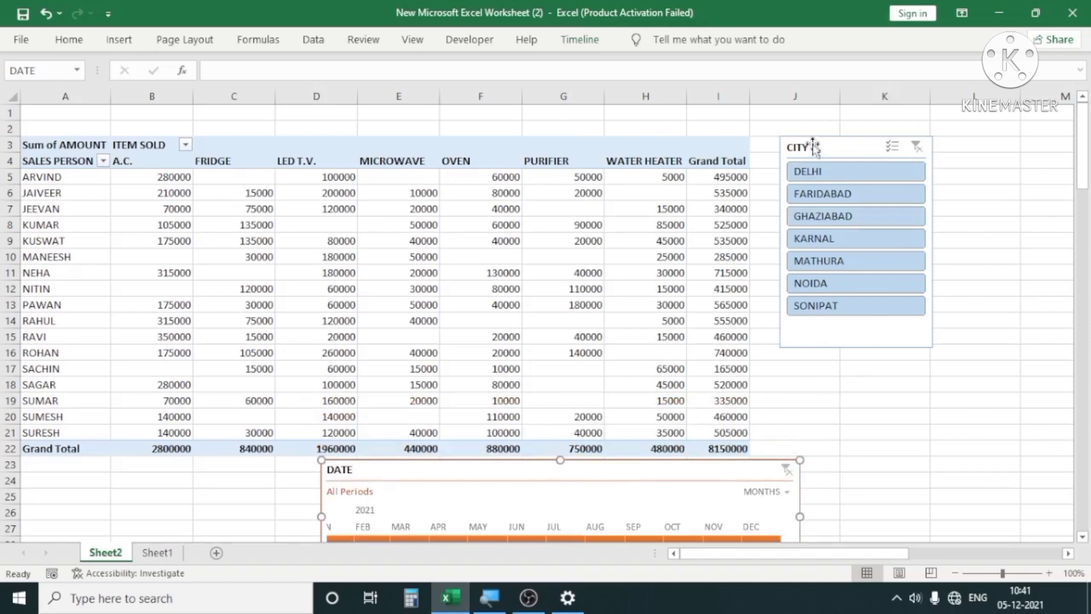
drag(809, 145, 840, 128)
drag(643, 468, 707, 490)
Create a PivotChart of the PivotTable on its own chart sheet
click(546, 279)
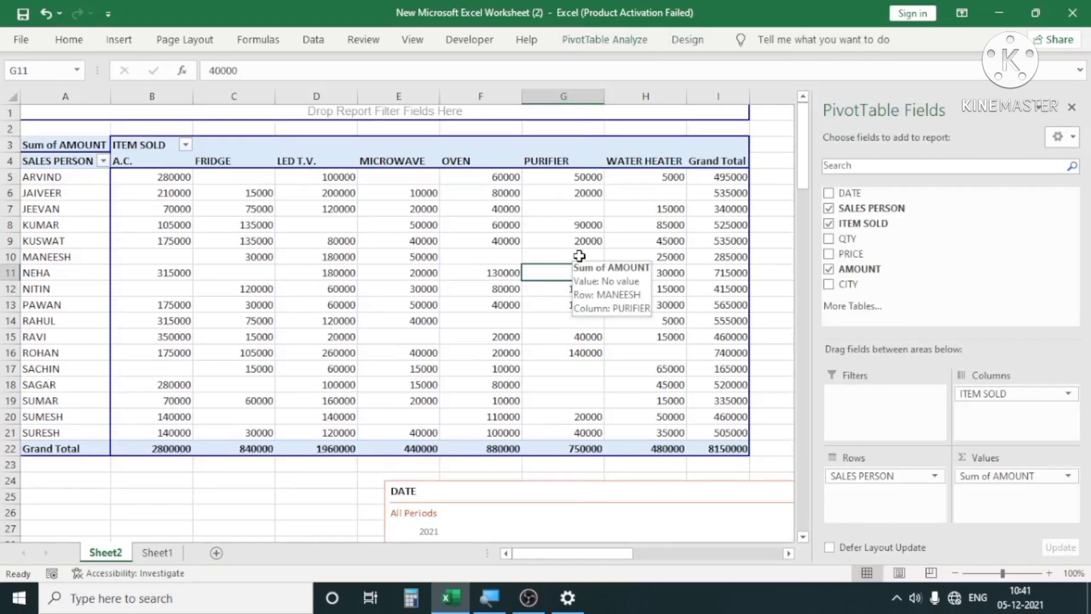
key(F11)
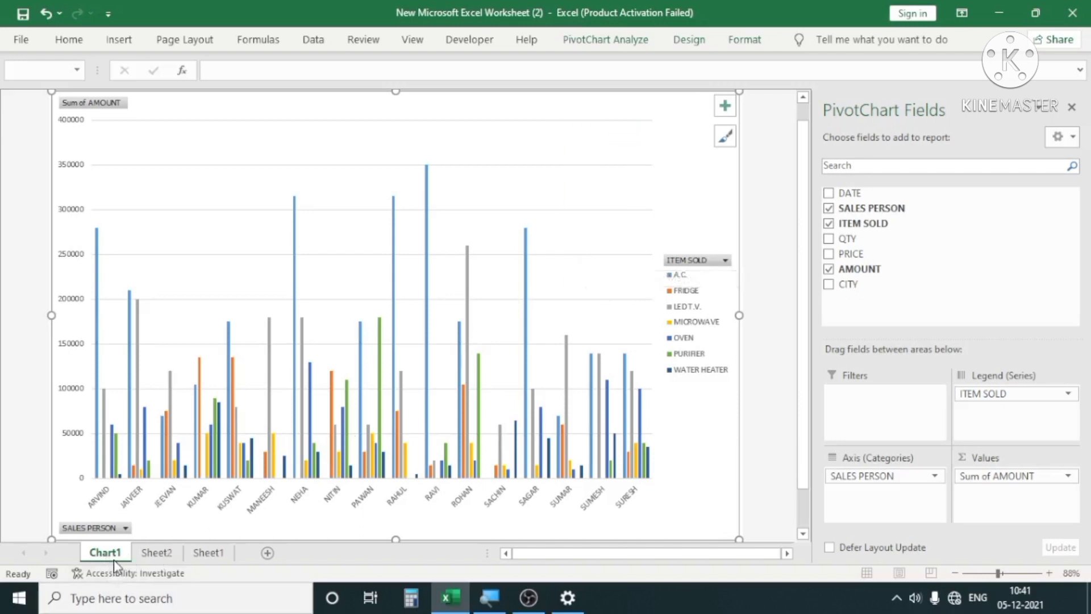
click(356, 343)
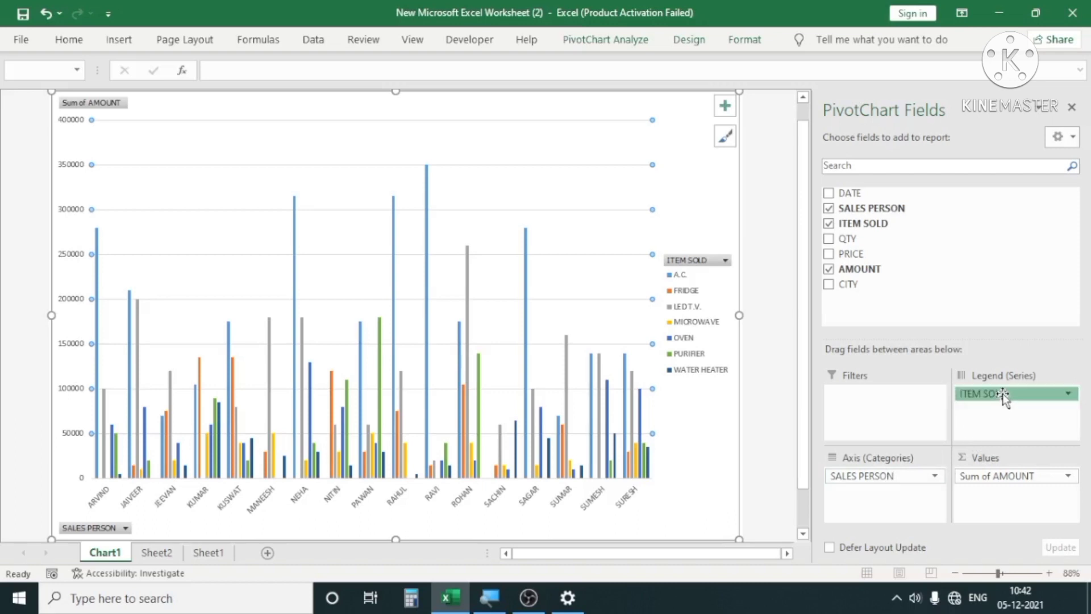
Remove ITEM SOLD from the PivotChart's legend and examine the total AMOUNT columns of individual sales persons
drag(912, 260, 913, 261)
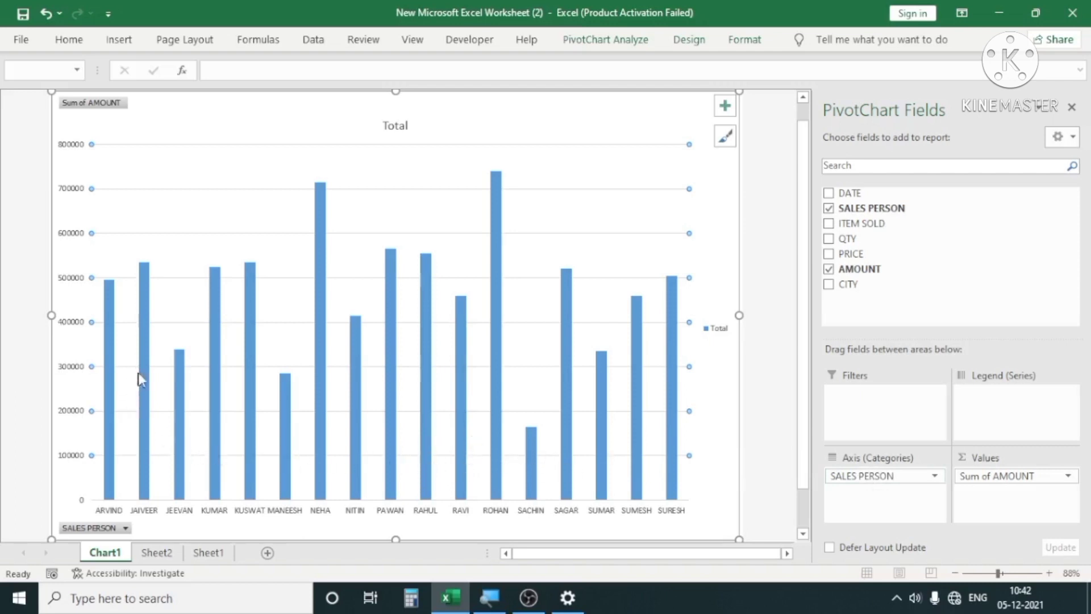
click(534, 434)
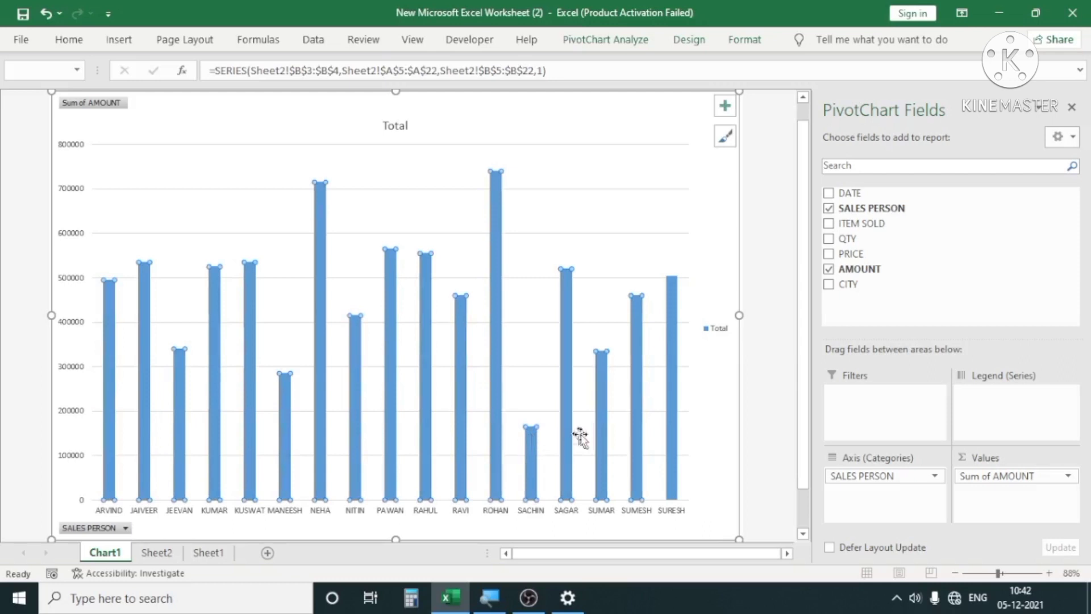
click(625, 477)
click(533, 460)
click(500, 194)
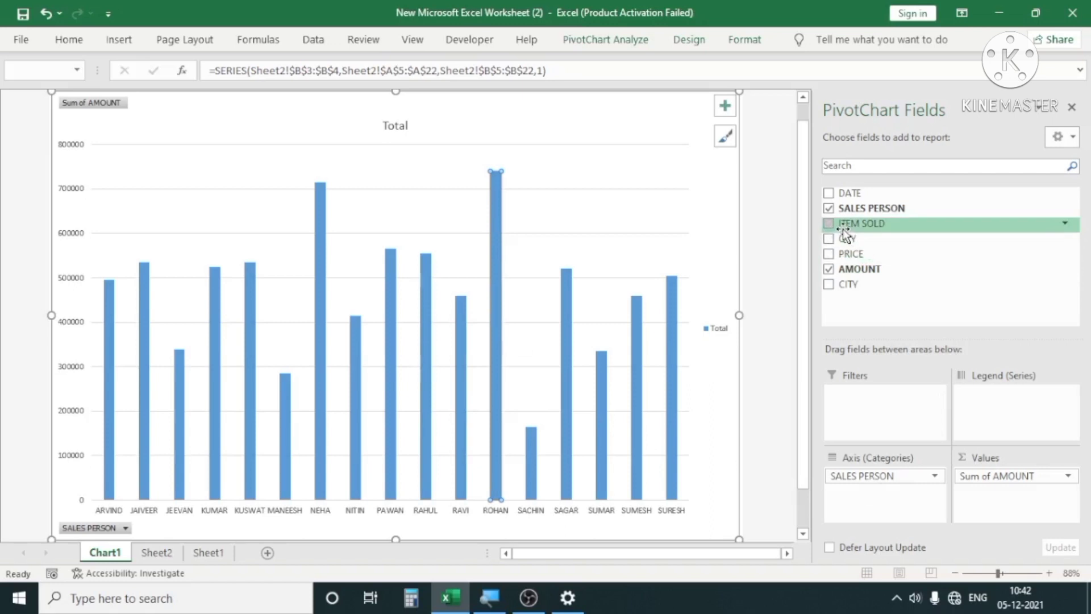
Replace SALES PERSON with ITEM SOLD as the PivotChart's legend field and examine the MICROWAVE and A.C. columns
drag(850, 223, 987, 414)
drag(878, 476, 897, 250)
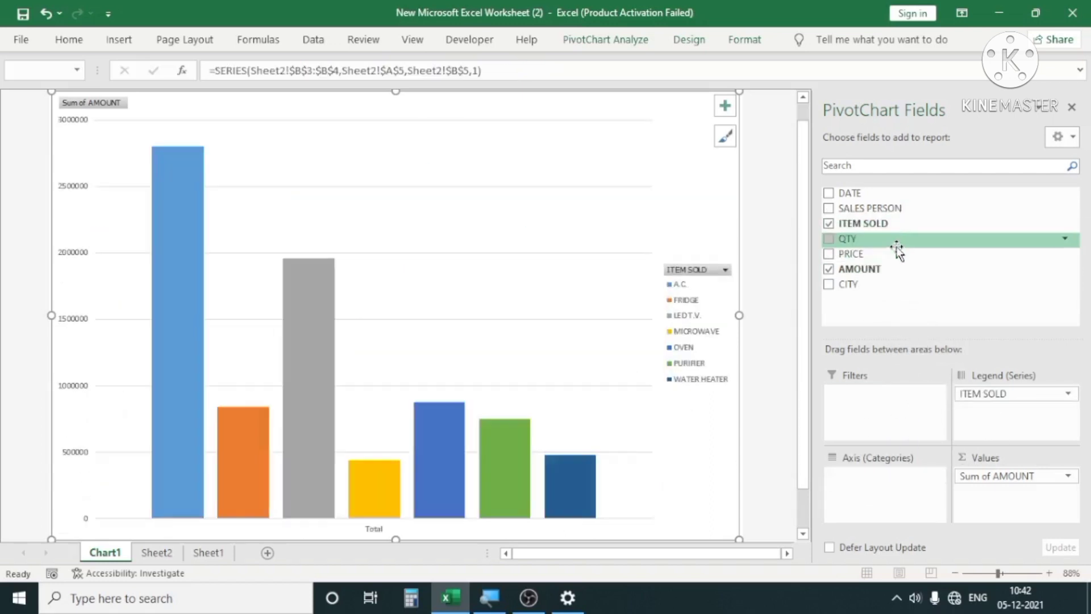
click(387, 497)
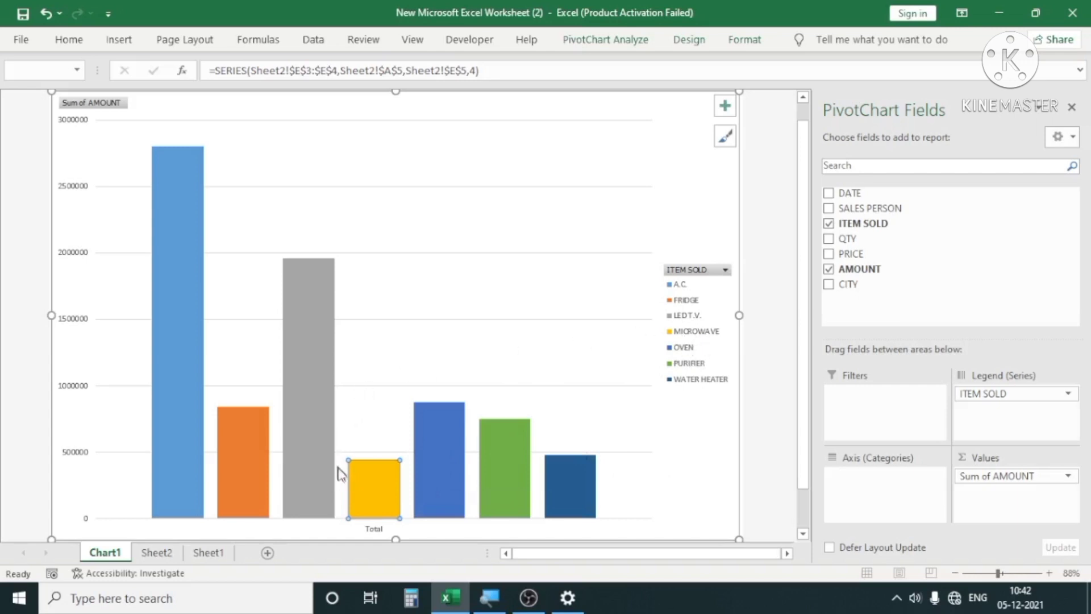
click(187, 247)
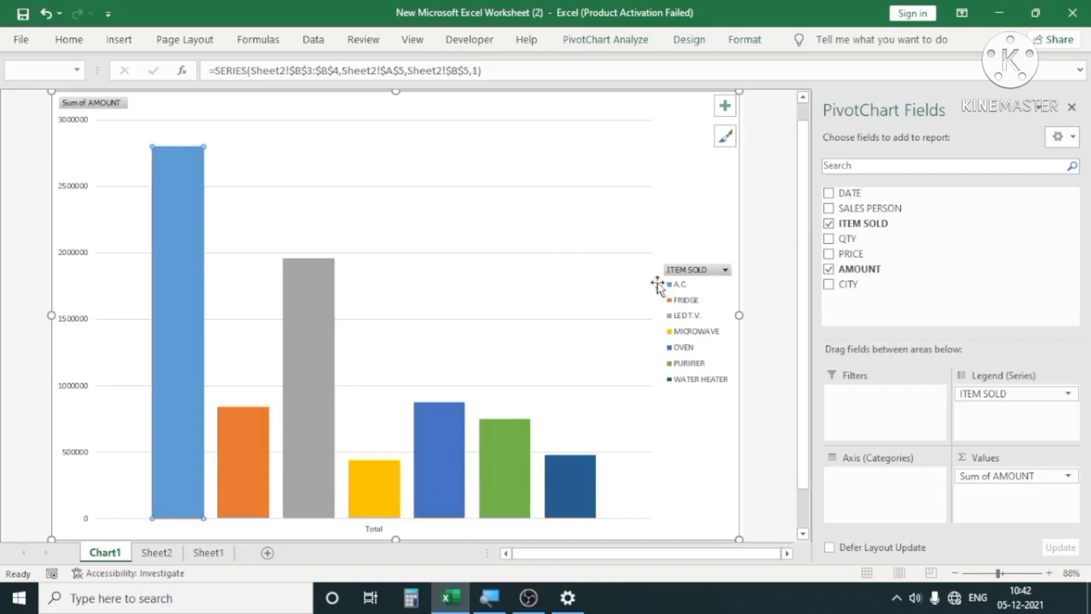
click(449, 319)
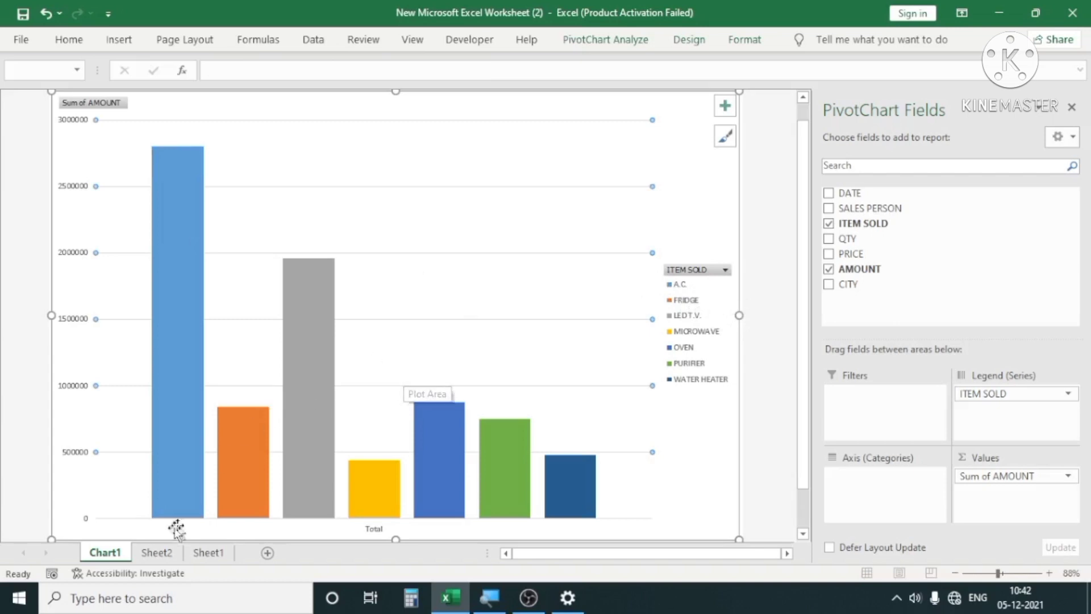
Return to Sheet2 and refresh the PivotTable
click(161, 555)
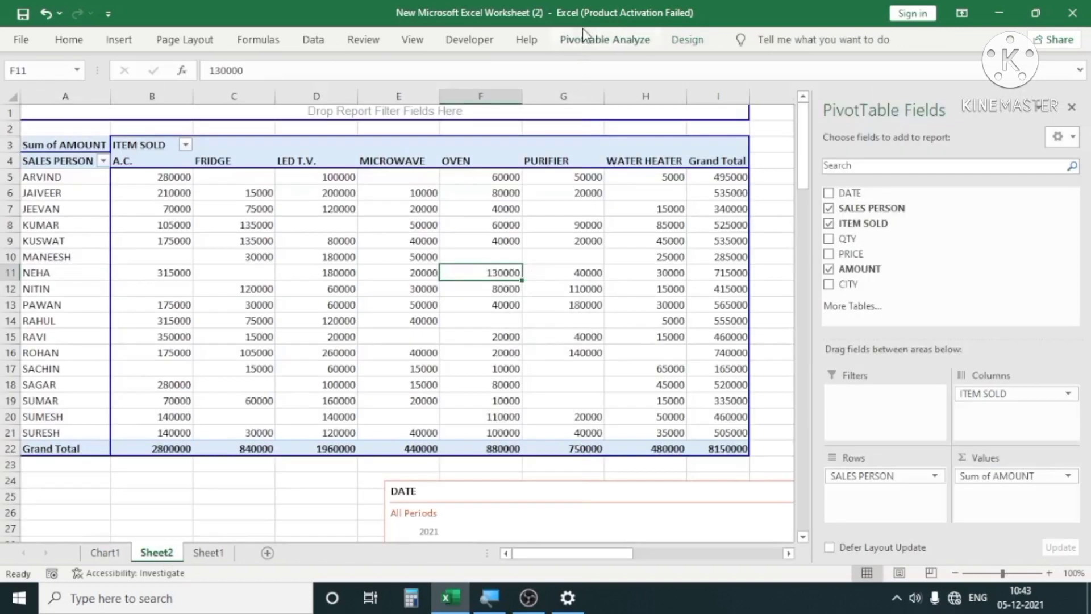
click(628, 40)
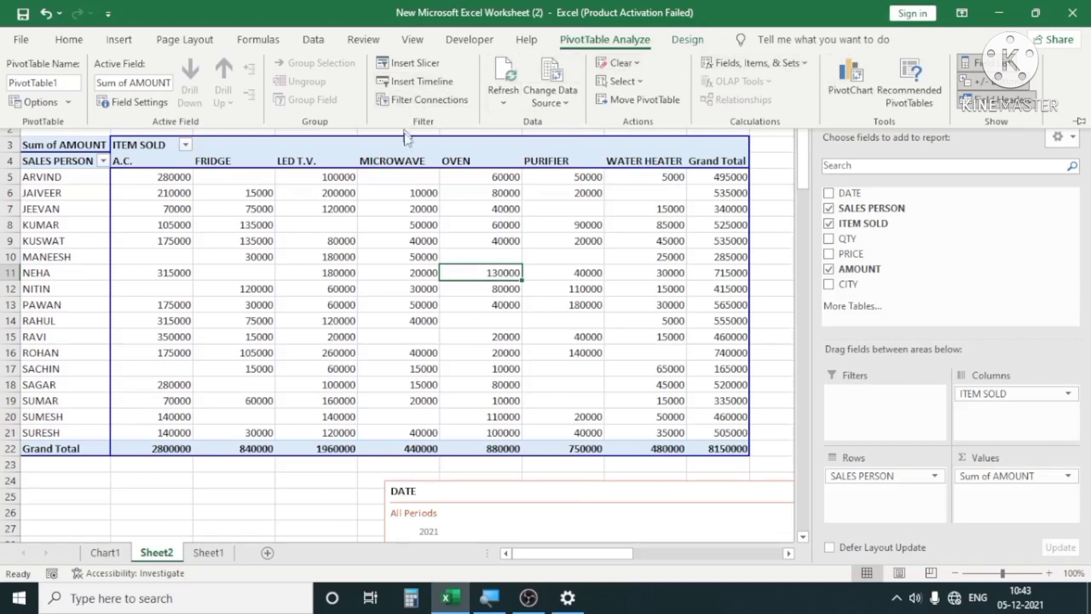
click(511, 75)
click(566, 243)
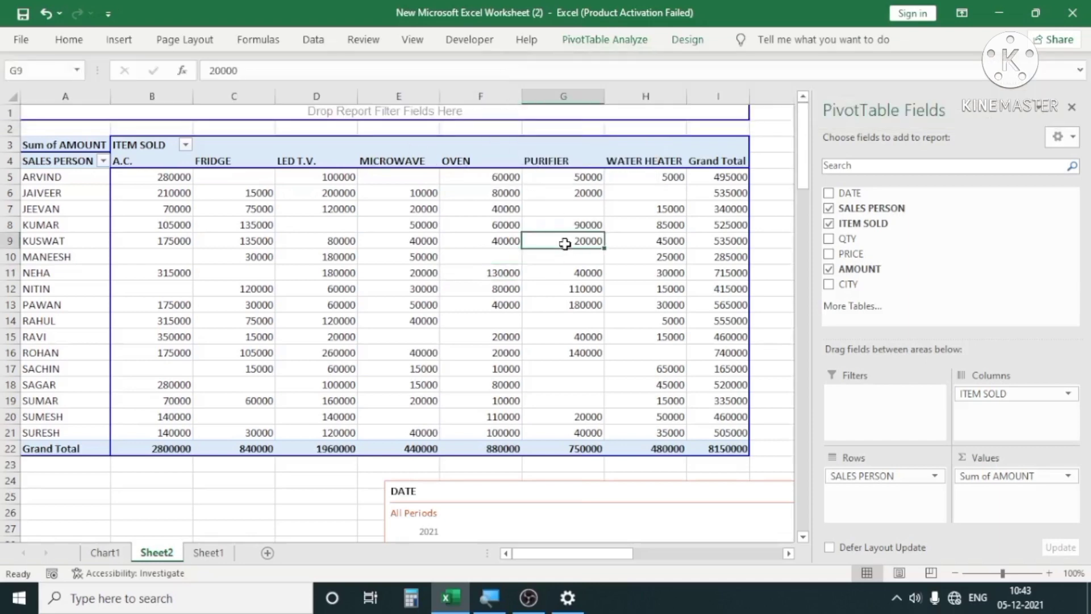
On Sheet1, change the PRICE of the LED T.V. sale in row 9 (cell E9) to 15000
click(207, 552)
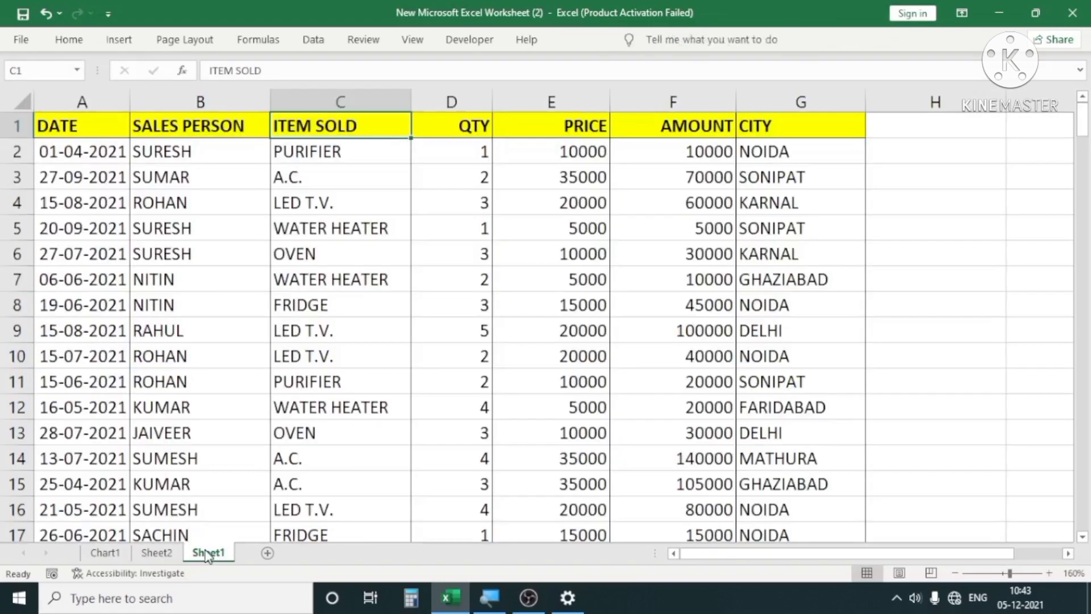
click(341, 381)
click(654, 310)
click(673, 335)
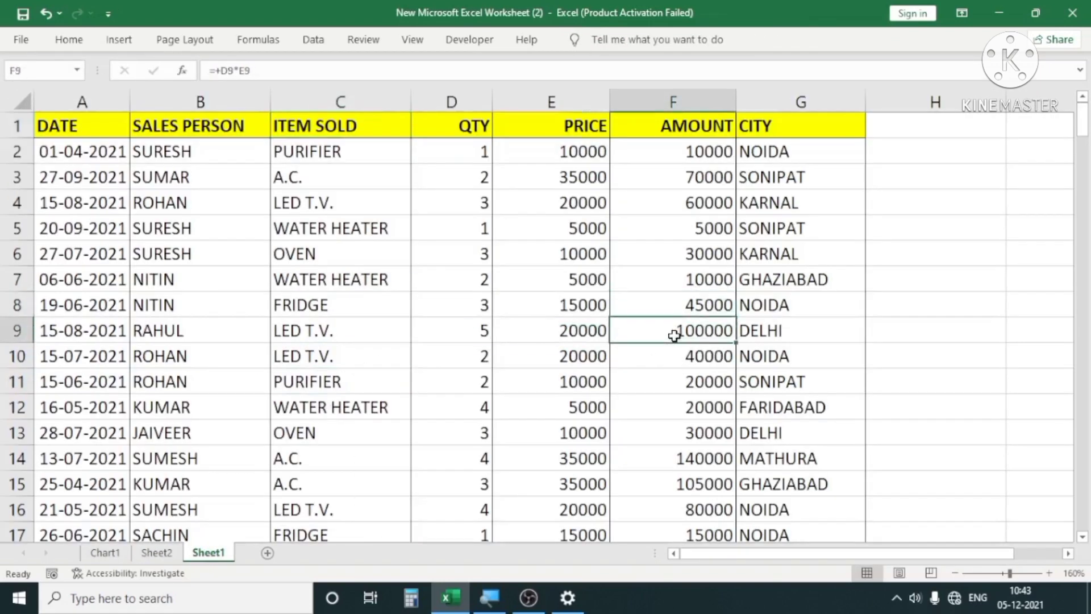
text(1500)
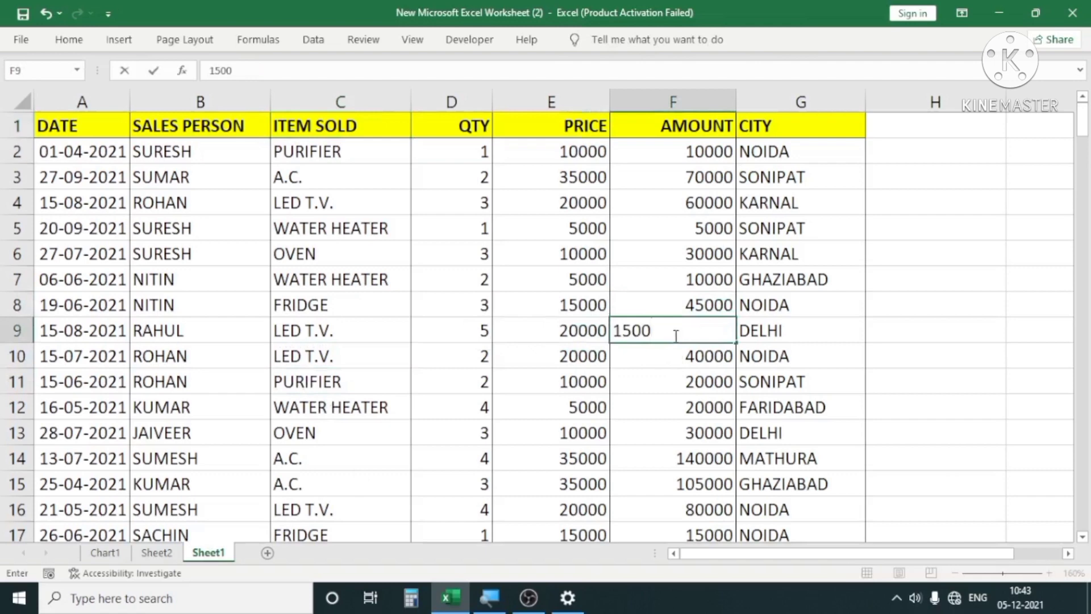
key(Escape)
key(Left)
text(15000)
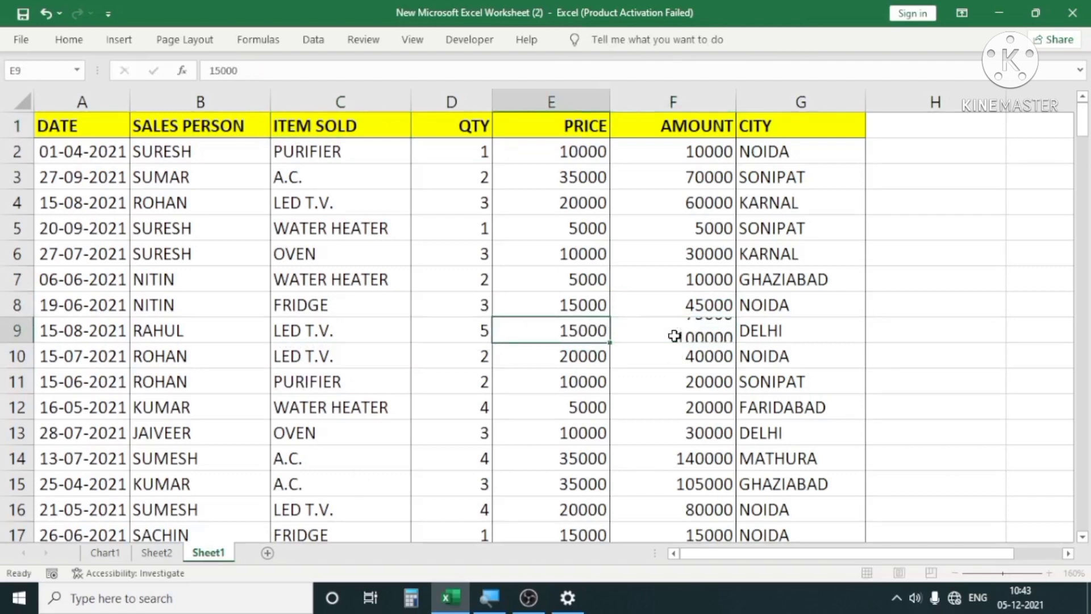
key(Return)
click(674, 336)
Return to Sheet2 and refresh the PivotTable to pick up the changed LED T.V. price
click(156, 552)
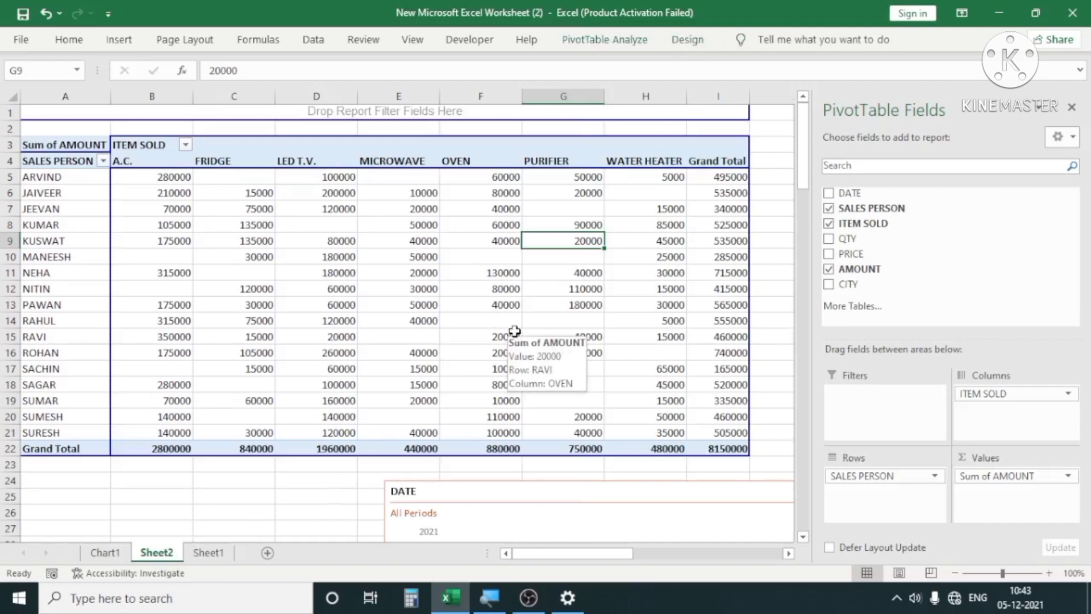
click(605, 48)
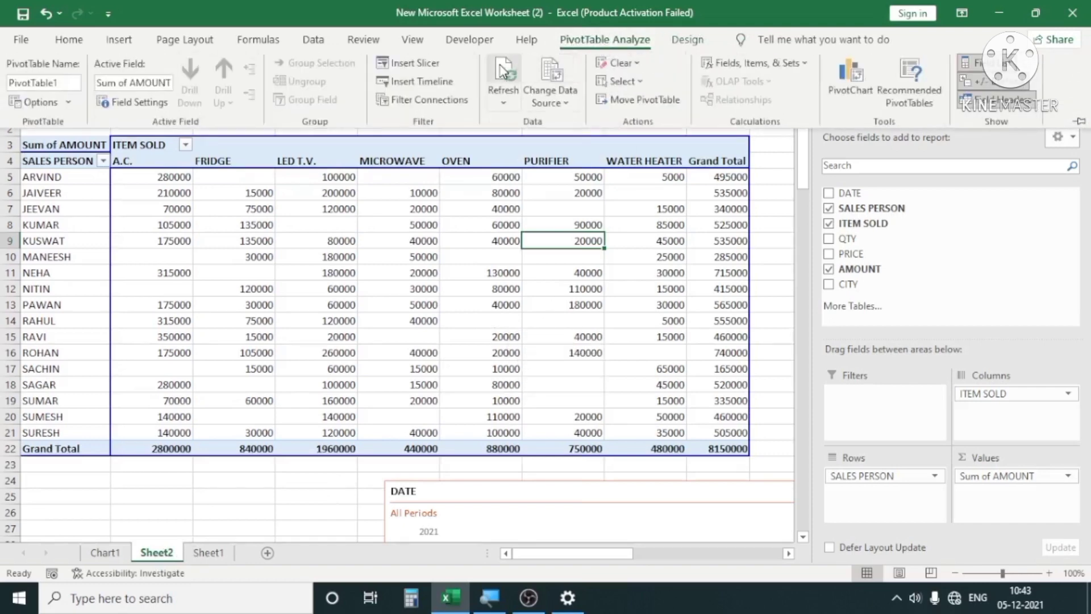
click(502, 73)
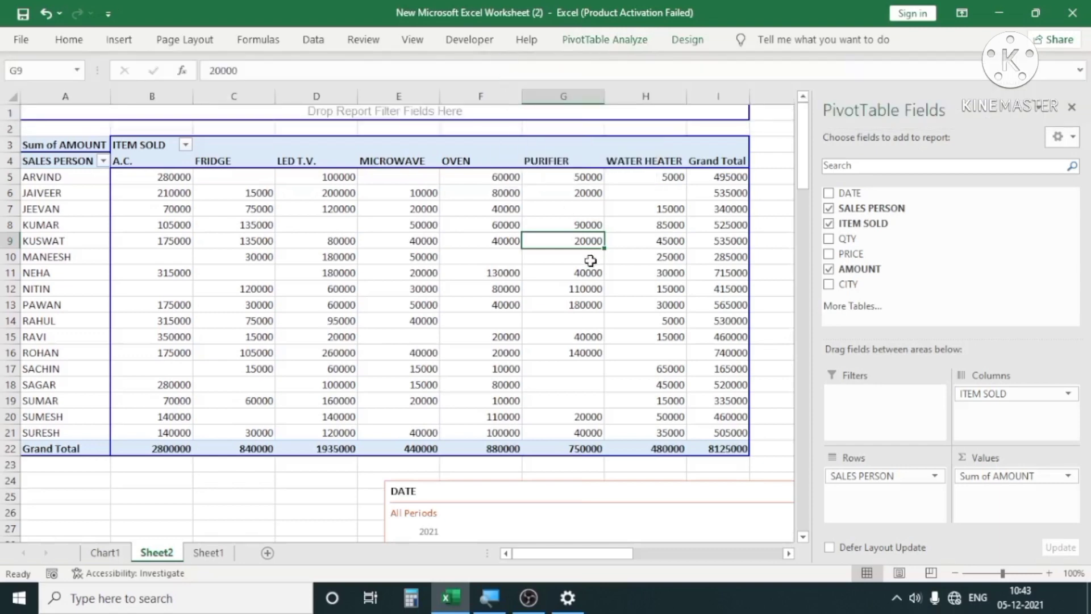
mouse_move(559, 333)
click(689, 402)
click(482, 352)
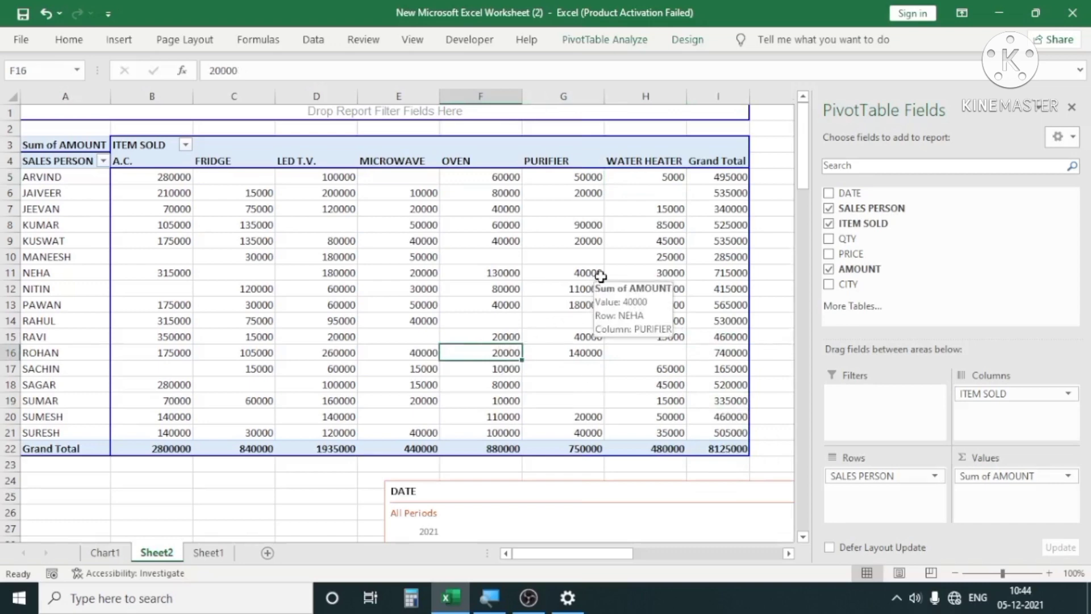
click(580, 204)
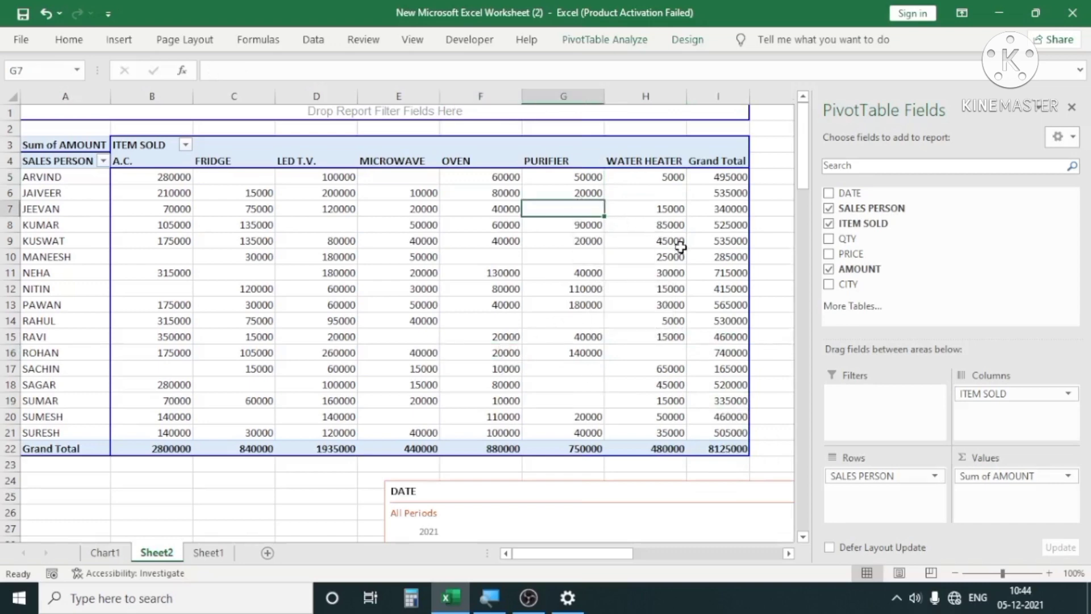